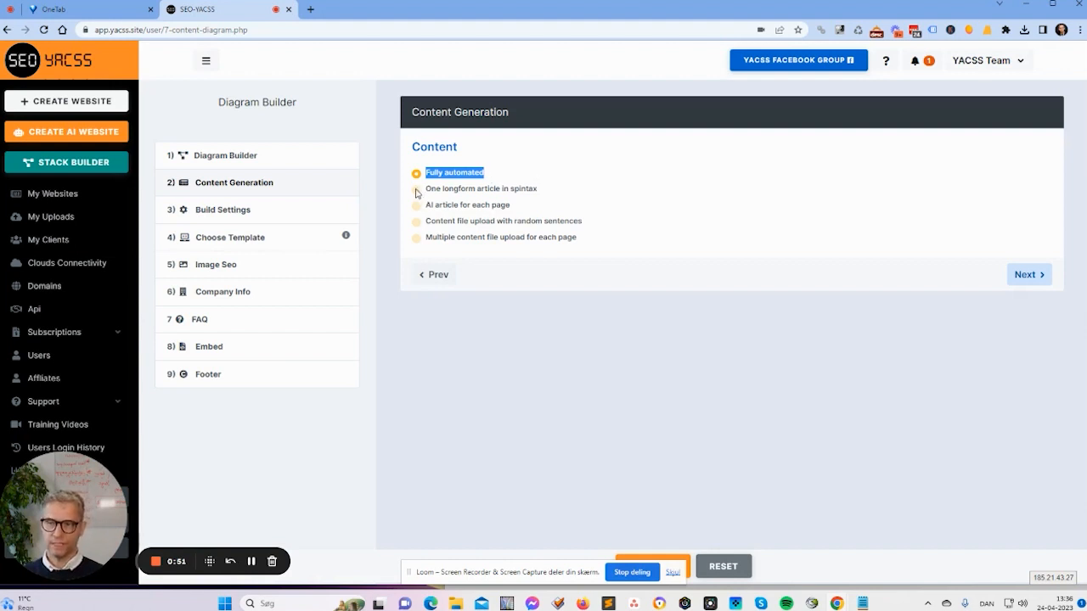
Switch the content mode to one longform article in spintax and look over its keyword and content fields.
{"action": "left_click", "coordinate": [416, 190]}
{"action": "left_click_drag", "start_coordinate": [552, 190], "coordinate": [421, 196]}
{"action": "left_click", "coordinate": [565, 197]}
{"action": "left_click", "coordinate": [551, 277]}
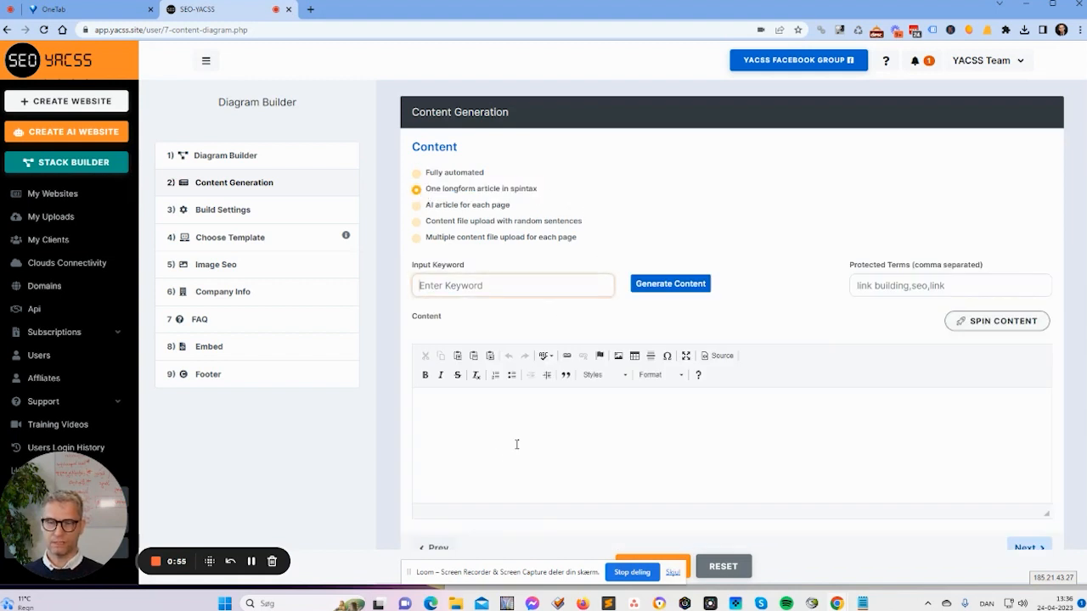
{"action": "left_click", "coordinate": [526, 432]}
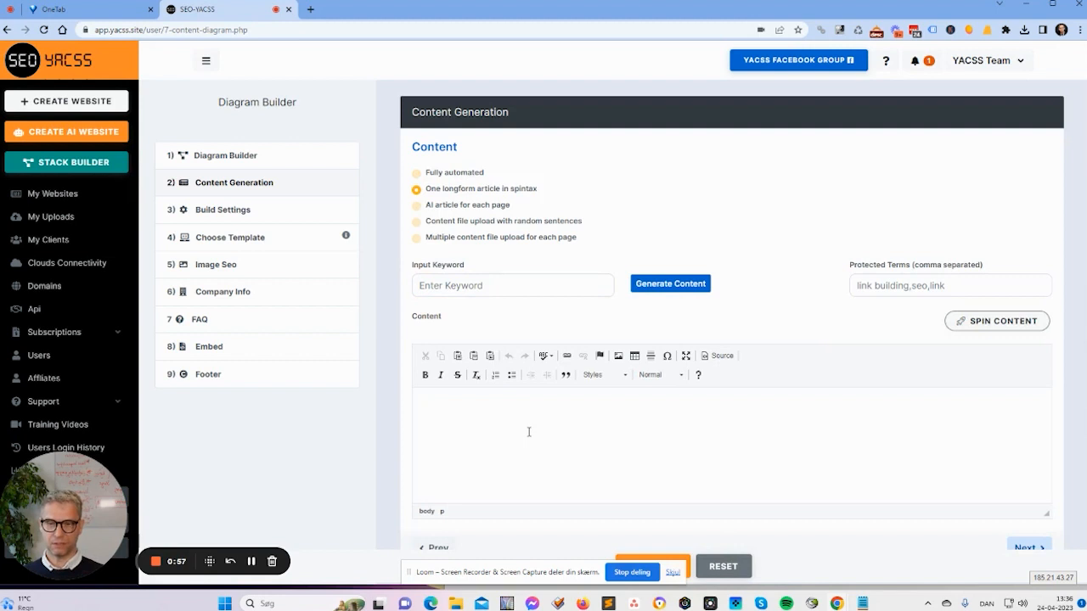
{"action": "scroll", "coordinate": [528, 432], "scroll_direction": "down", "scroll_amount": 1}
{"action": "scroll", "coordinate": [553, 419], "scroll_direction": "up", "scroll_amount": 1}
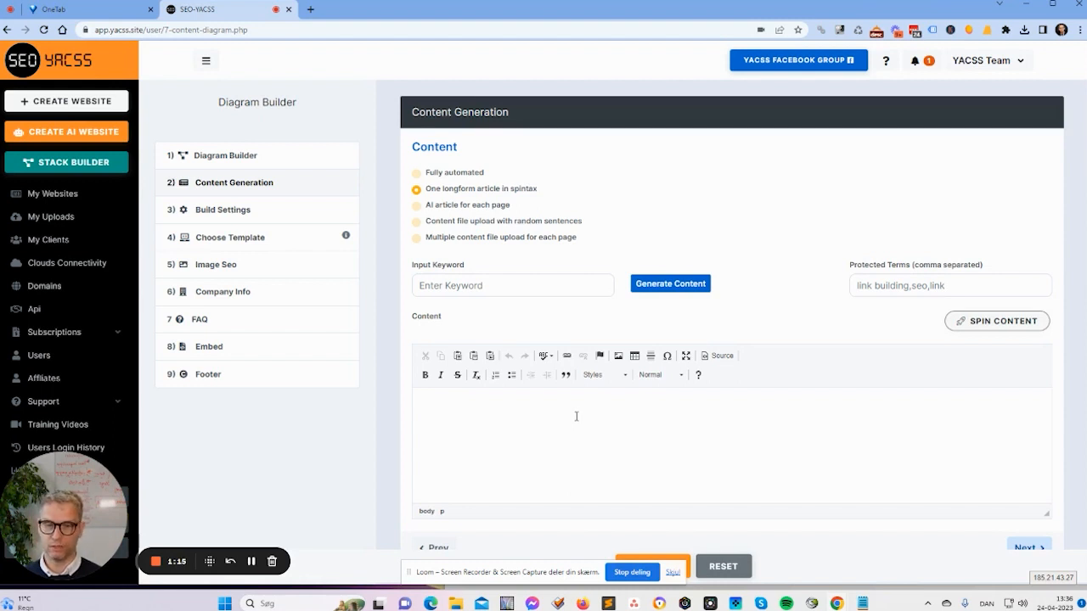
Switch the content mode to an AI article for each page and look over its metatitle generation settings.
{"action": "left_click", "coordinate": [417, 206]}
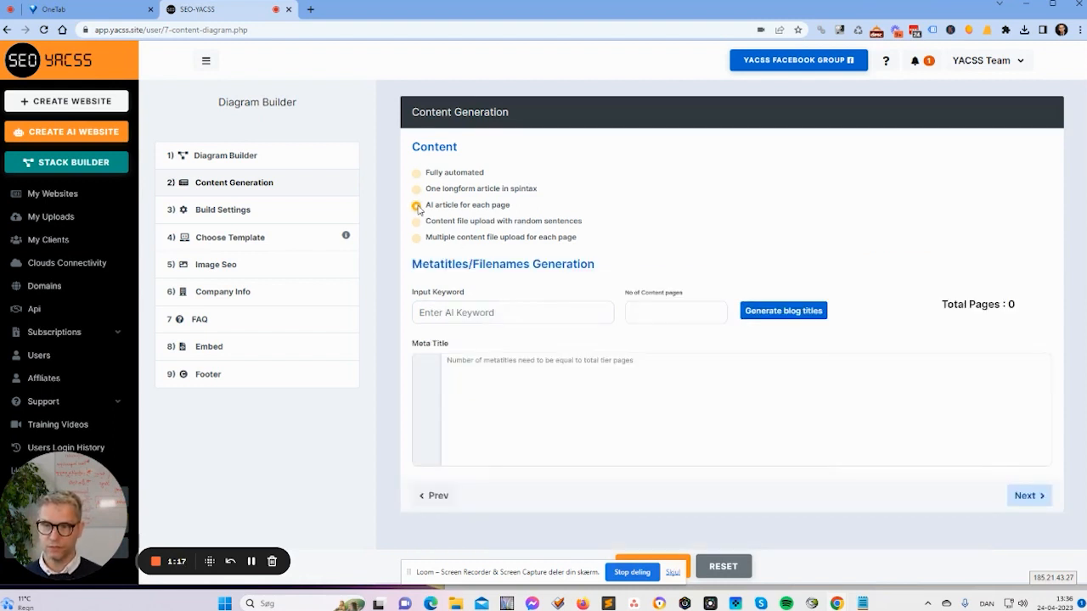
{"action": "left_click_drag", "start_coordinate": [514, 205], "coordinate": [427, 207]}
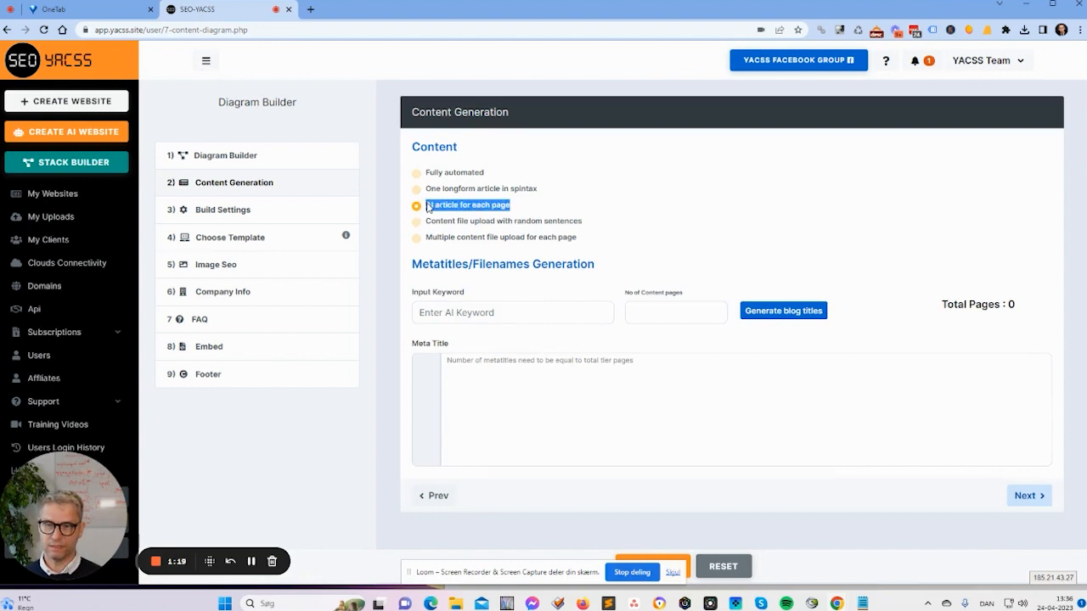
{"action": "left_click", "coordinate": [429, 207]}
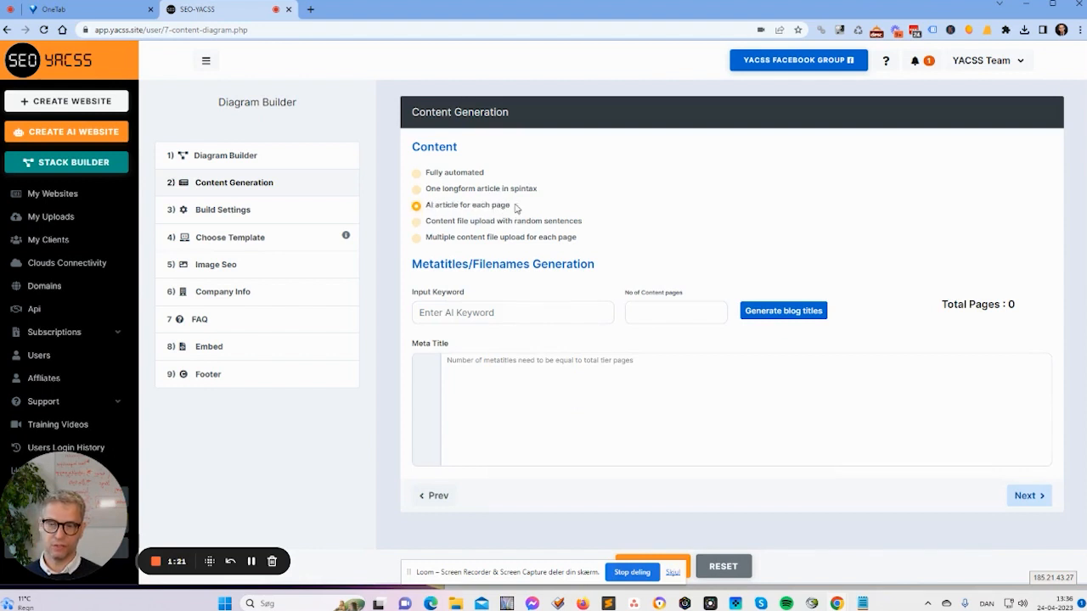
{"action": "left_click_drag", "start_coordinate": [515, 208], "coordinate": [427, 212]}
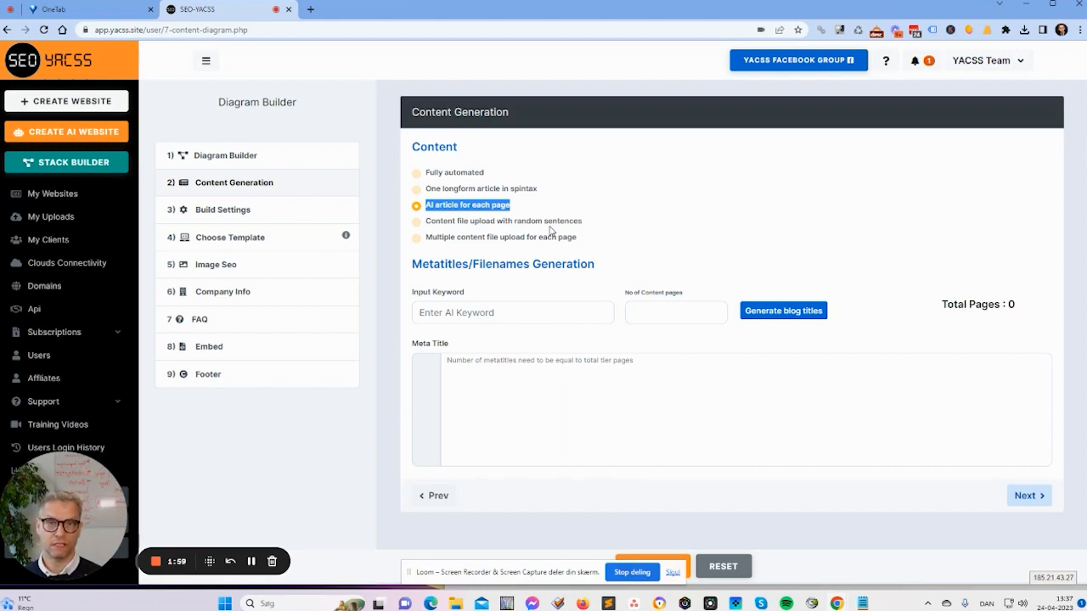
{"action": "left_click", "coordinate": [520, 204]}
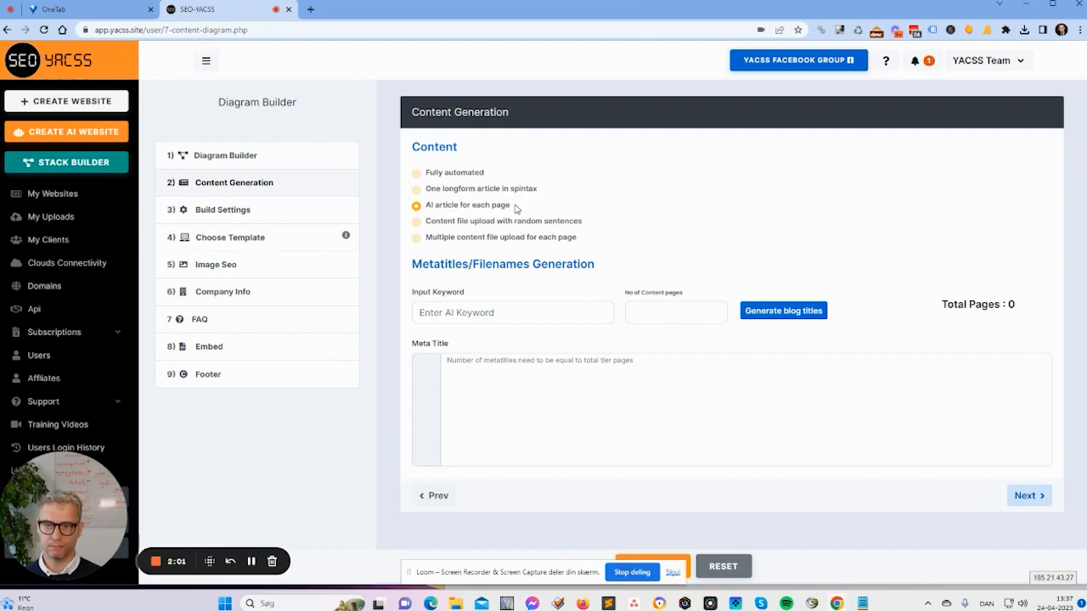
{"action": "left_click_drag", "start_coordinate": [517, 208], "coordinate": [426, 206]}
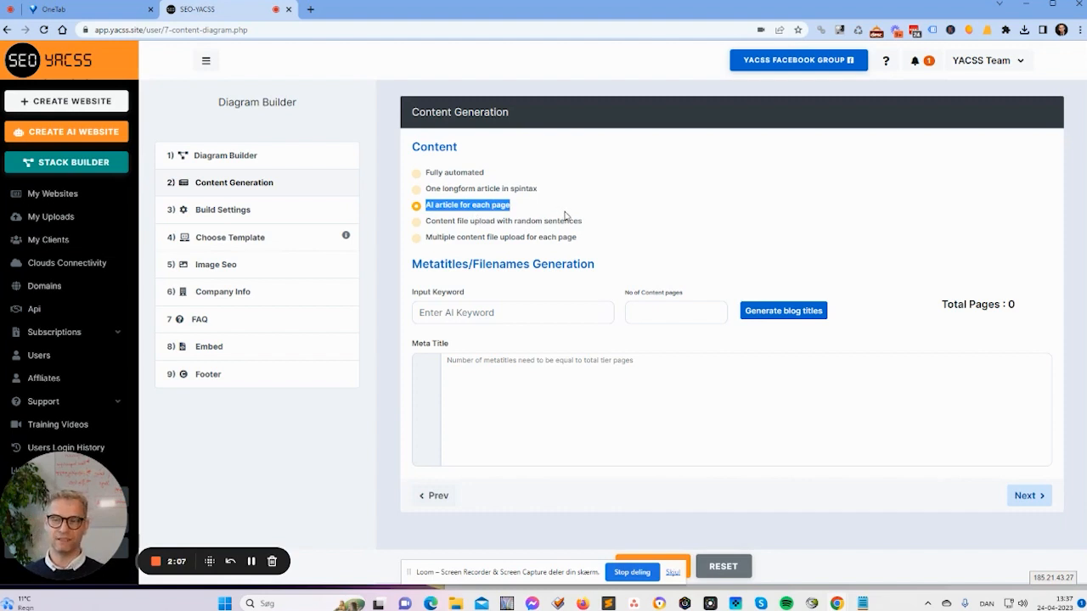
Choose content file upload with random sentences and upload "Link building training content 25 january 2023" as the paragraph source.
{"action": "left_click", "coordinate": [417, 223]}
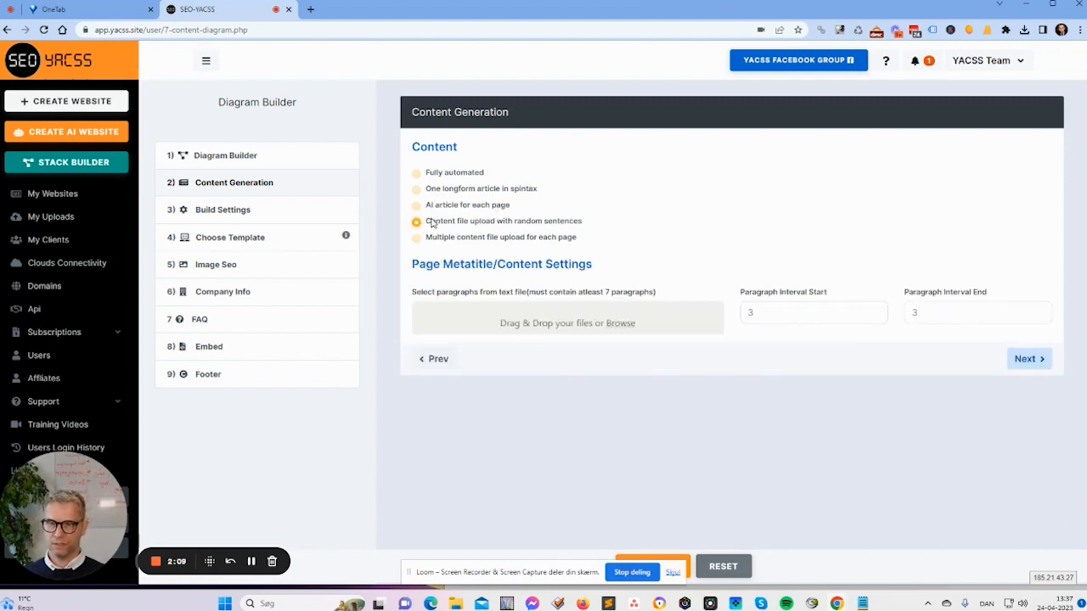
{"action": "left_click_drag", "start_coordinate": [426, 223], "coordinate": [582, 227]}
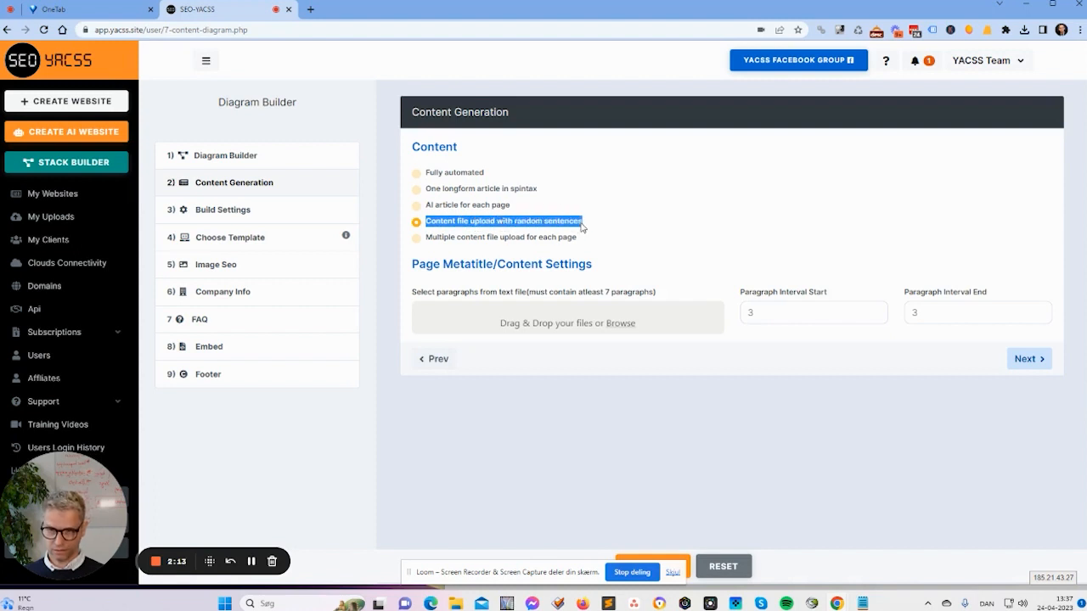
{"action": "left_click", "coordinate": [582, 227]}
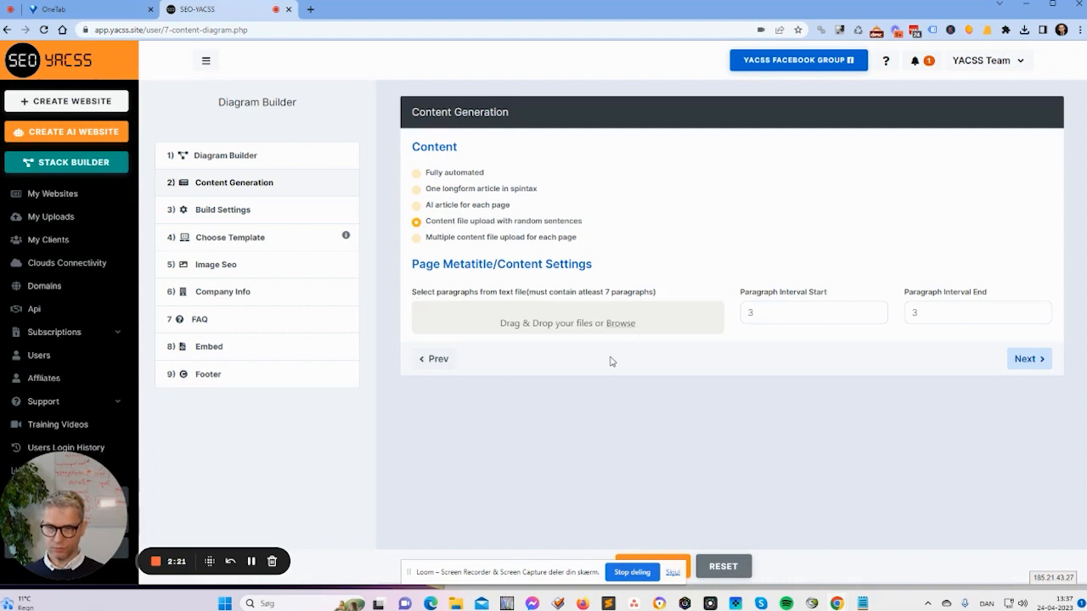
{"action": "left_click", "coordinate": [629, 329]}
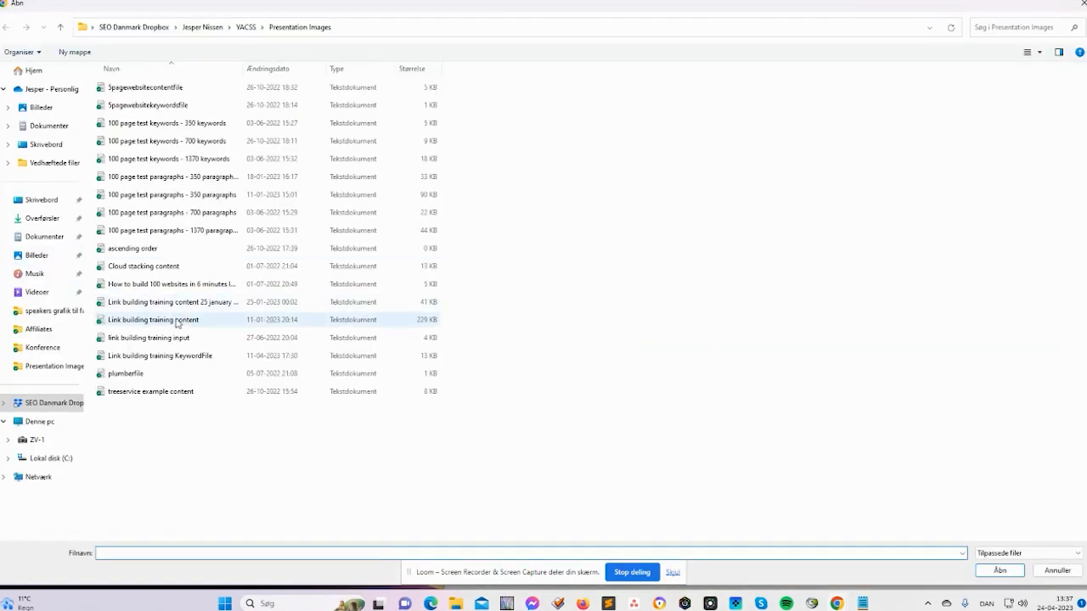
{"action": "left_click", "coordinate": [185, 302]}
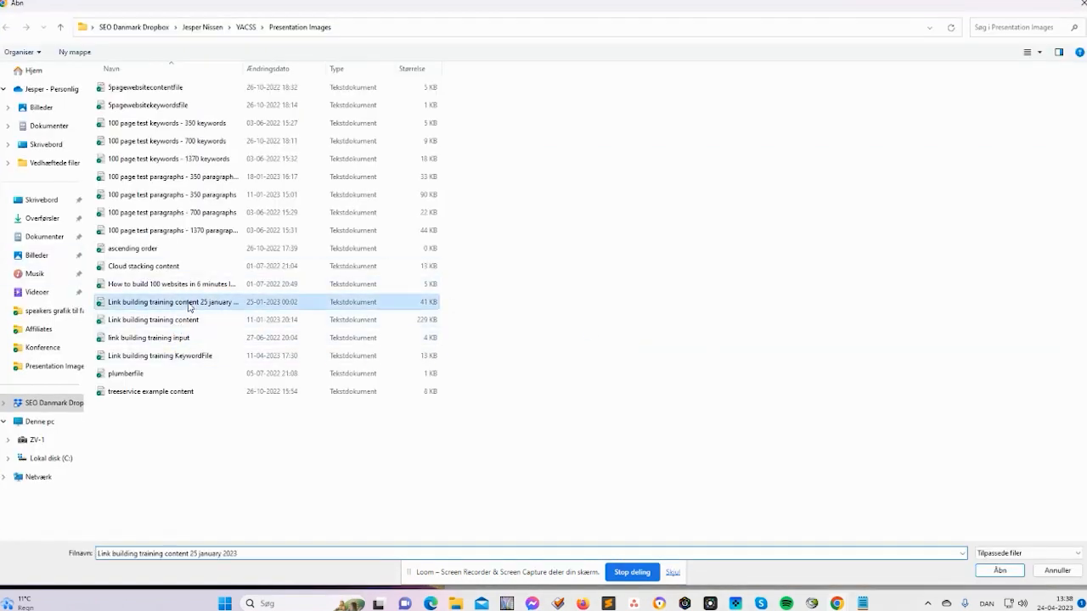
{"action": "left_click", "coordinate": [993, 572]}
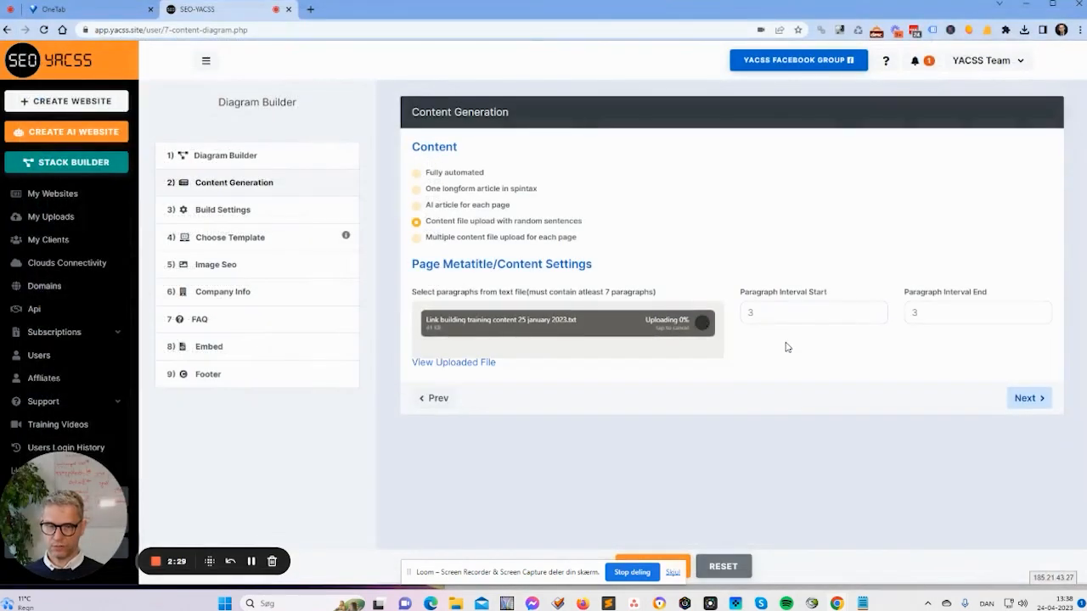
Set the paragraph interval end to 8 for the random-sentence content, keeping the interval start at 3.
{"action": "left_click", "coordinate": [772, 313]}
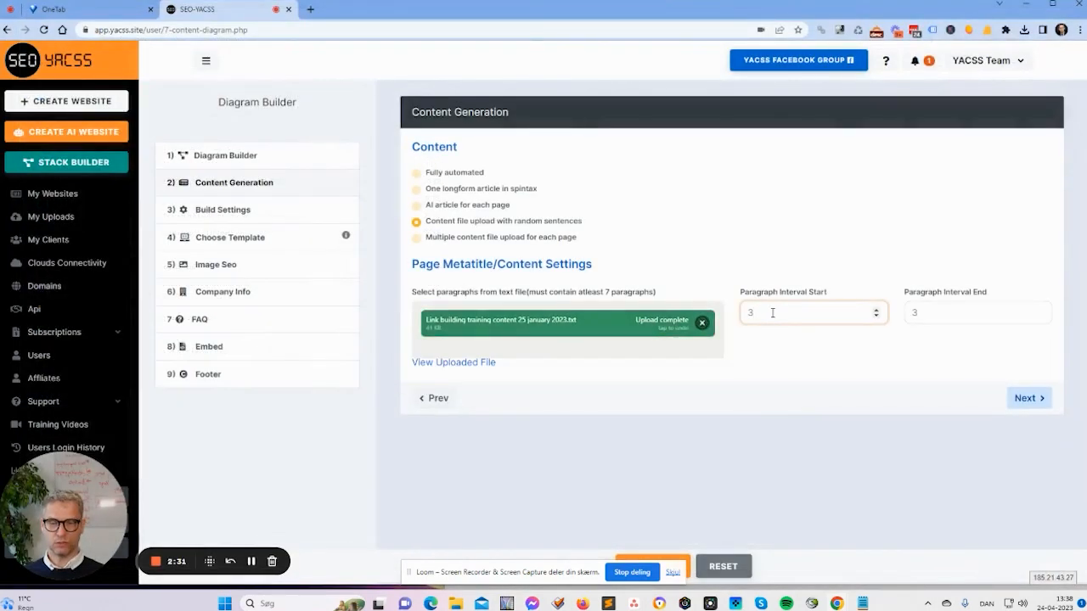
{"action": "left_click_drag", "start_coordinate": [771, 312], "coordinate": [741, 312]}
{"action": "left_click_drag", "start_coordinate": [918, 312], "coordinate": [906, 314]}
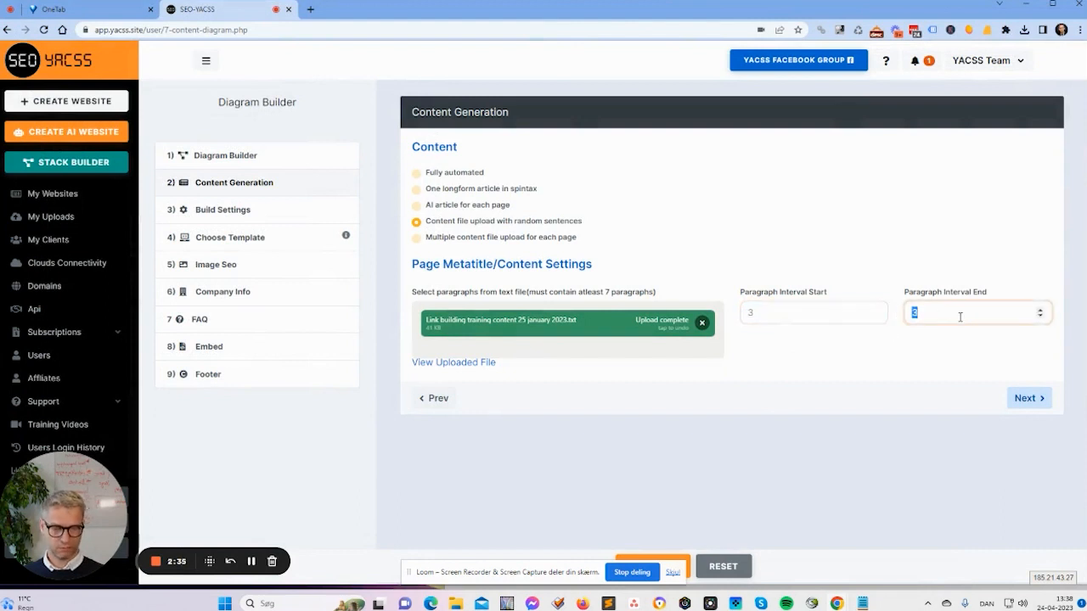
{"action": "type", "text": "8"}
{"action": "left_click", "coordinate": [761, 351]}
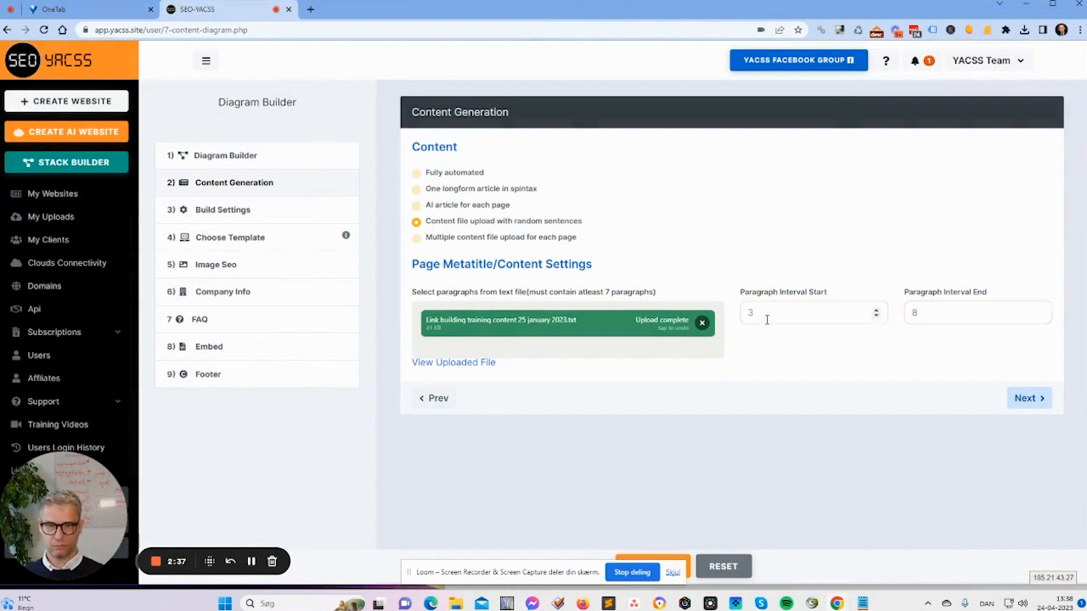
{"action": "left_click", "coordinate": [767, 315]}
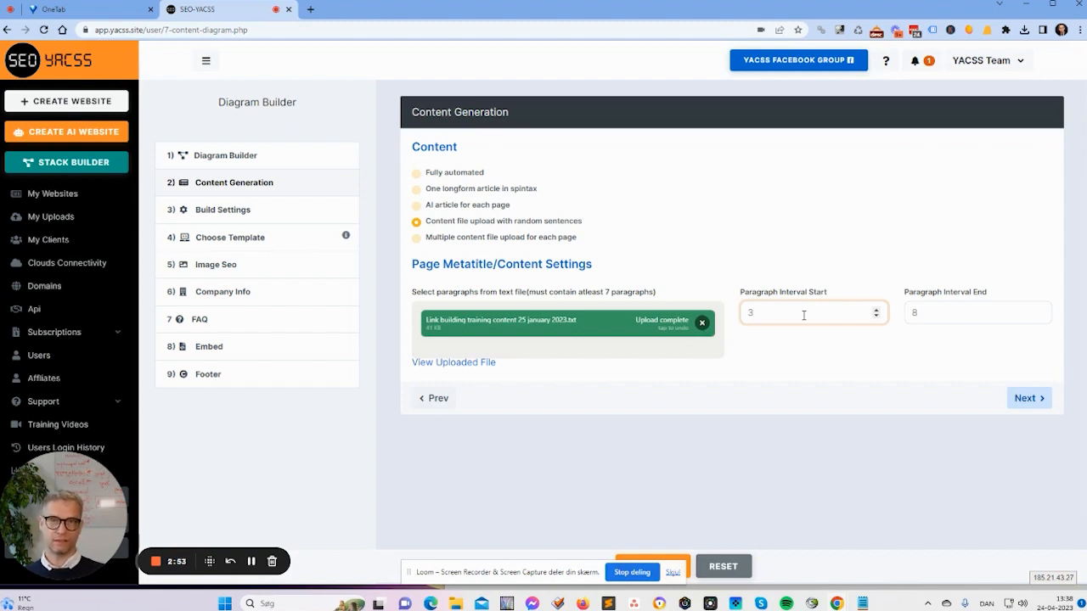
{"action": "double_click", "coordinate": [905, 319]}
{"action": "left_click", "coordinate": [965, 361]}
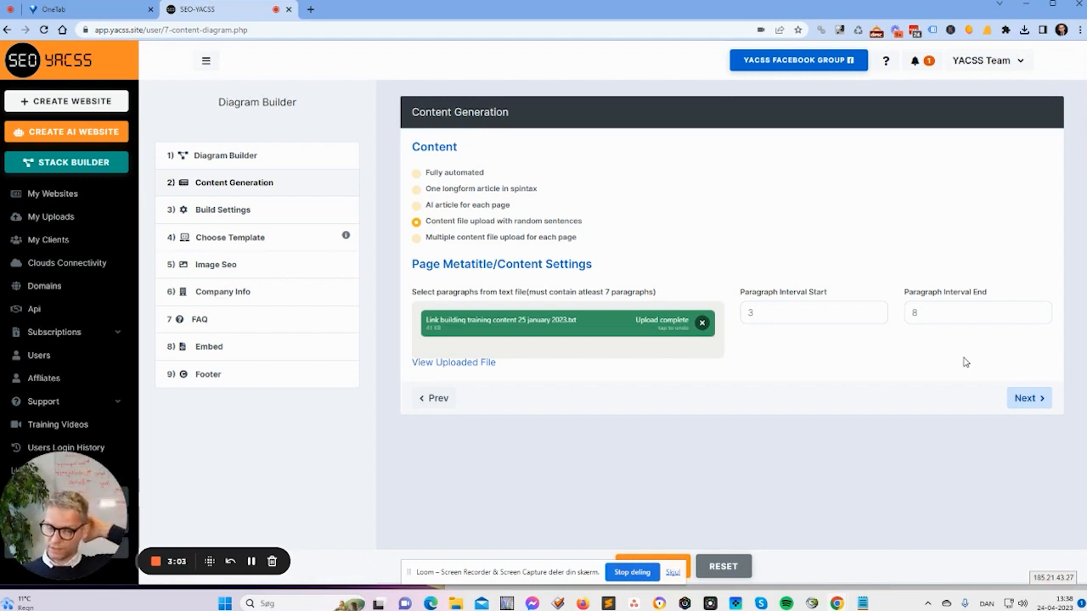
{"action": "left_click_drag", "start_coordinate": [585, 220], "coordinate": [427, 225]}
{"action": "left_click", "coordinate": [589, 226]}
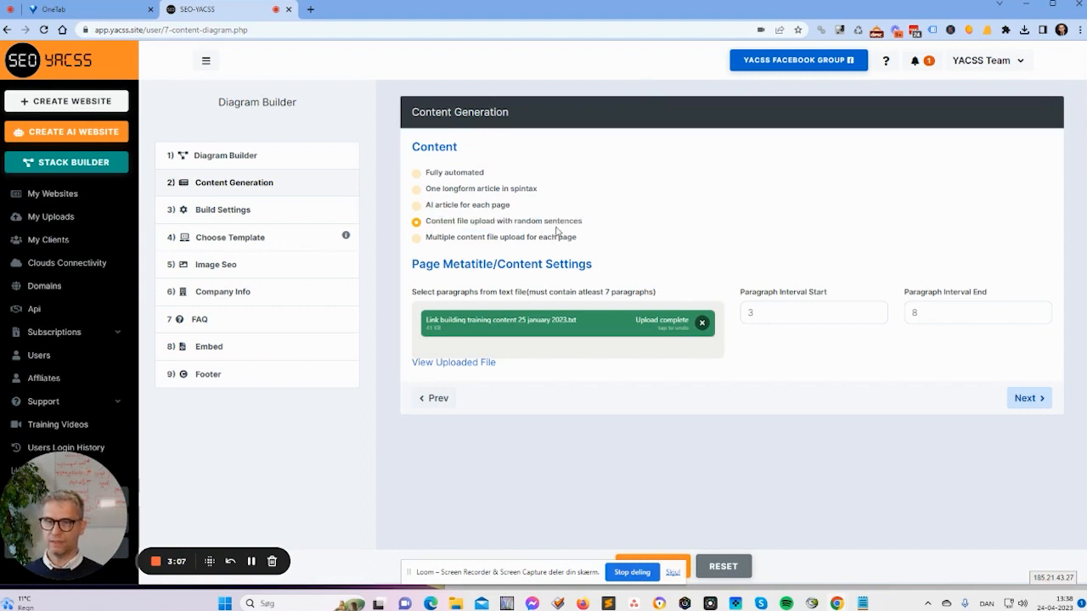
Start a new website and enter "test" as both the meta title and the meta description in its header settings.
{"action": "left_click", "coordinate": [79, 102]}
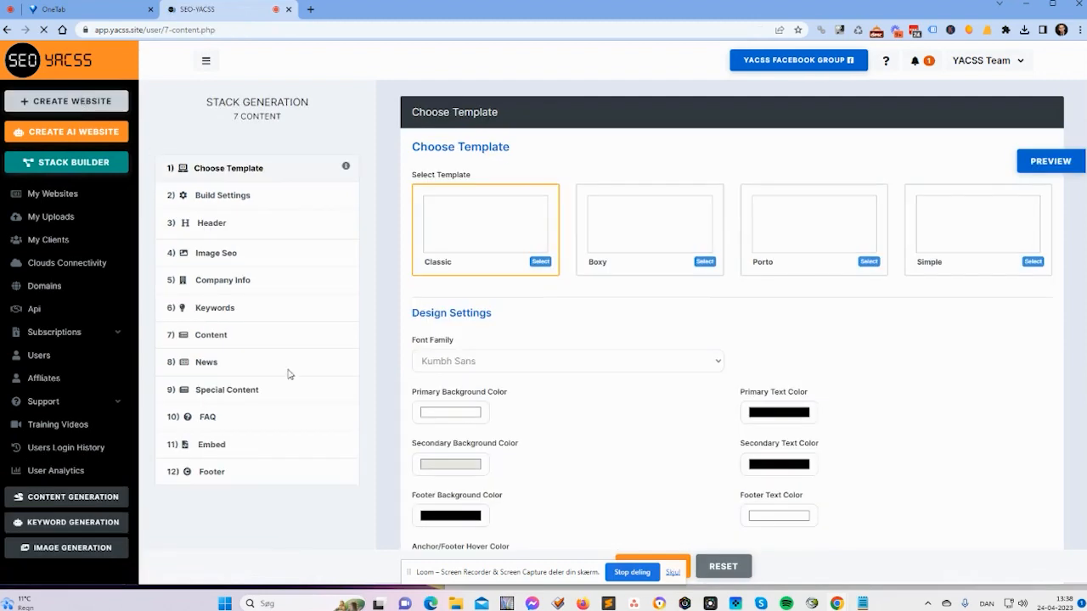
{"action": "left_click", "coordinate": [249, 221]}
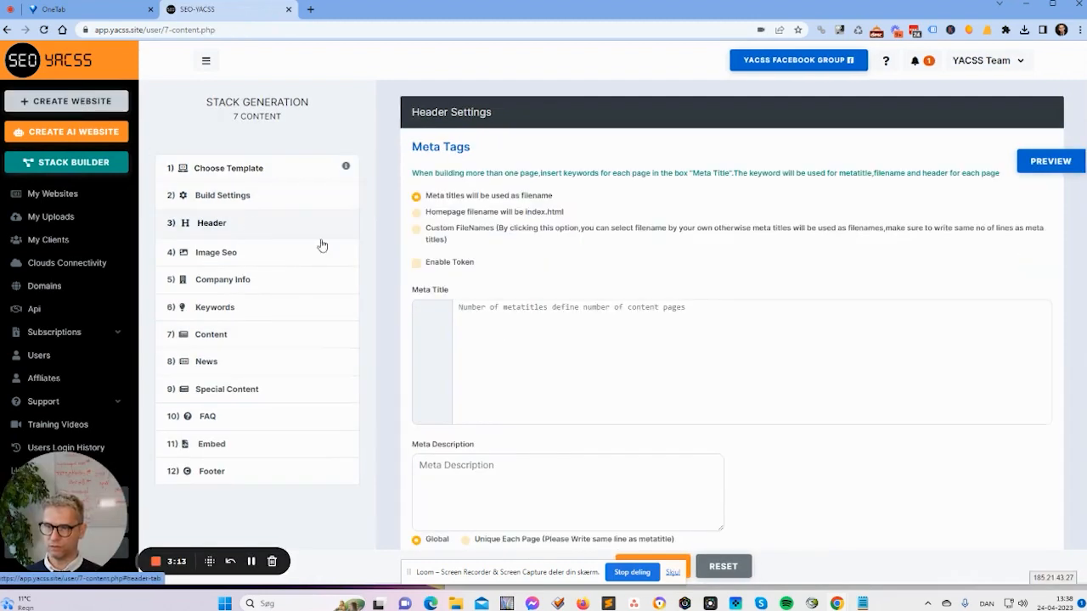
{"action": "left_click", "coordinate": [495, 340]}
{"action": "type", "text": "test"}
{"action": "left_click", "coordinate": [470, 474]}
{"action": "type", "text": "test"}
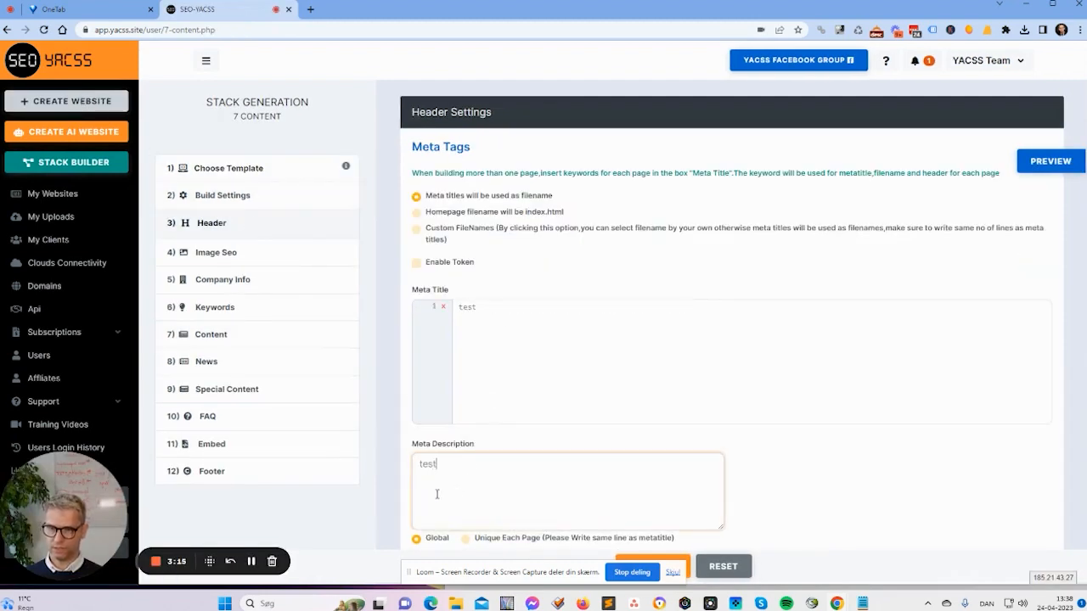
Set the website's content to random sentences in random order combined into paragraphs, and upload "Link building training content 25 january 2023" as its source.
{"action": "left_click", "coordinate": [244, 339]}
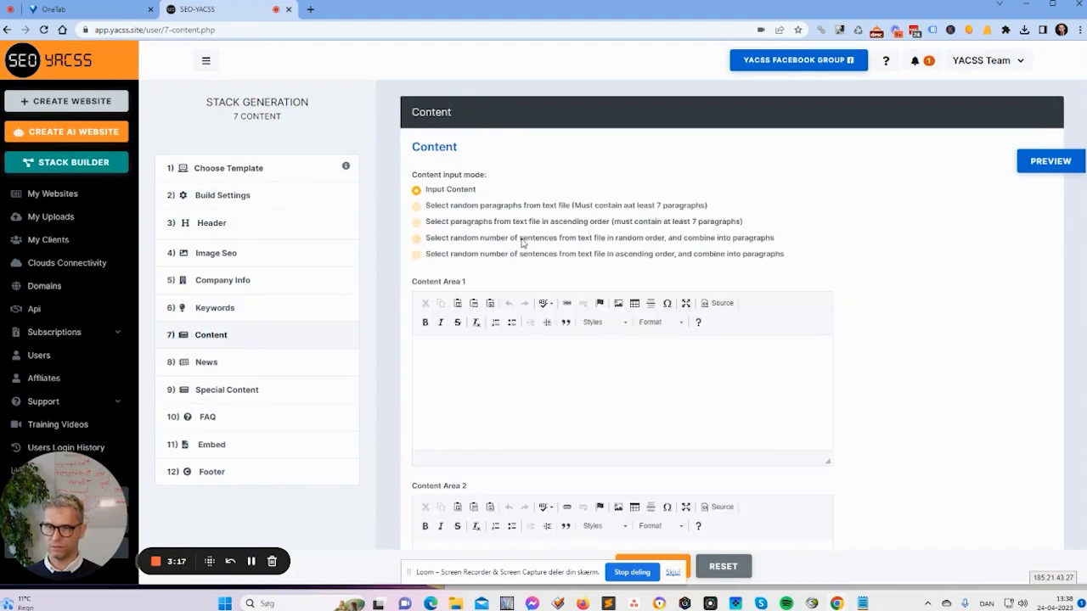
{"action": "left_click", "coordinate": [522, 244]}
{"action": "left_click_drag", "start_coordinate": [423, 238], "coordinate": [509, 245]}
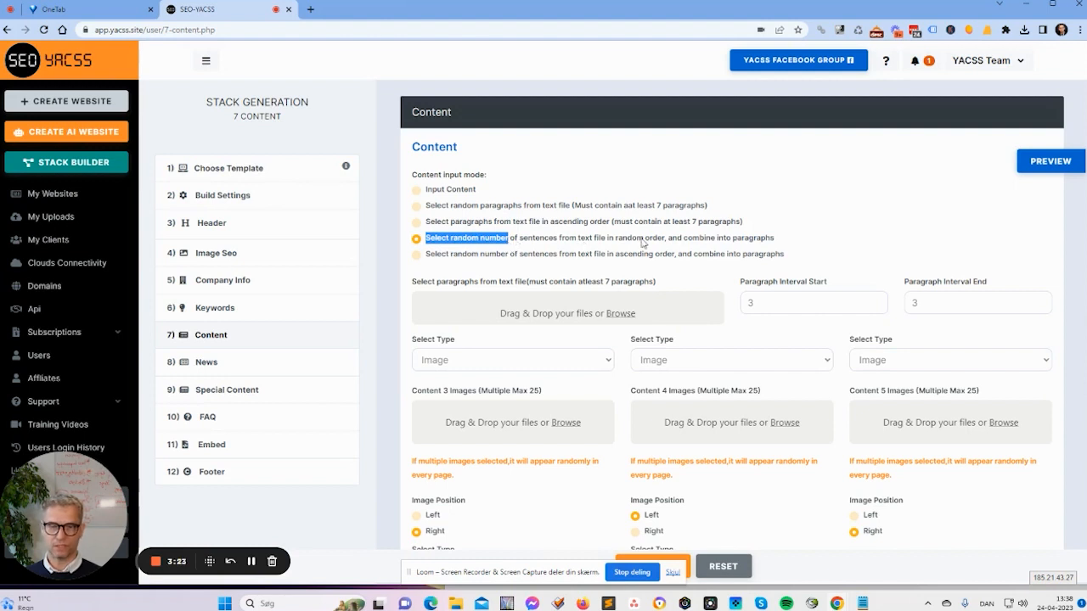
{"action": "left_click", "coordinate": [620, 314]}
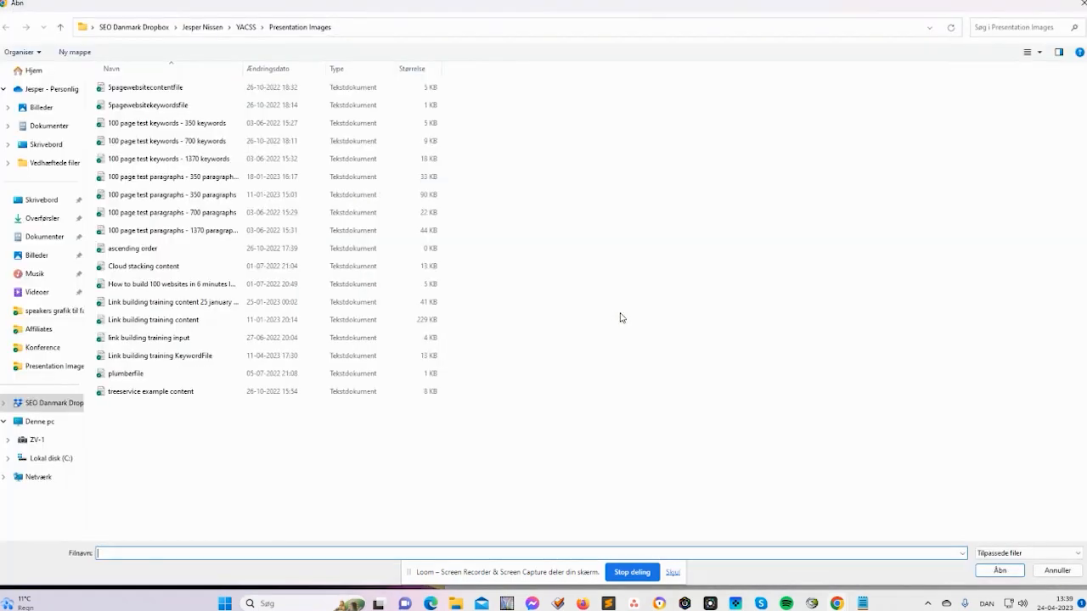
{"action": "left_click", "coordinate": [206, 307]}
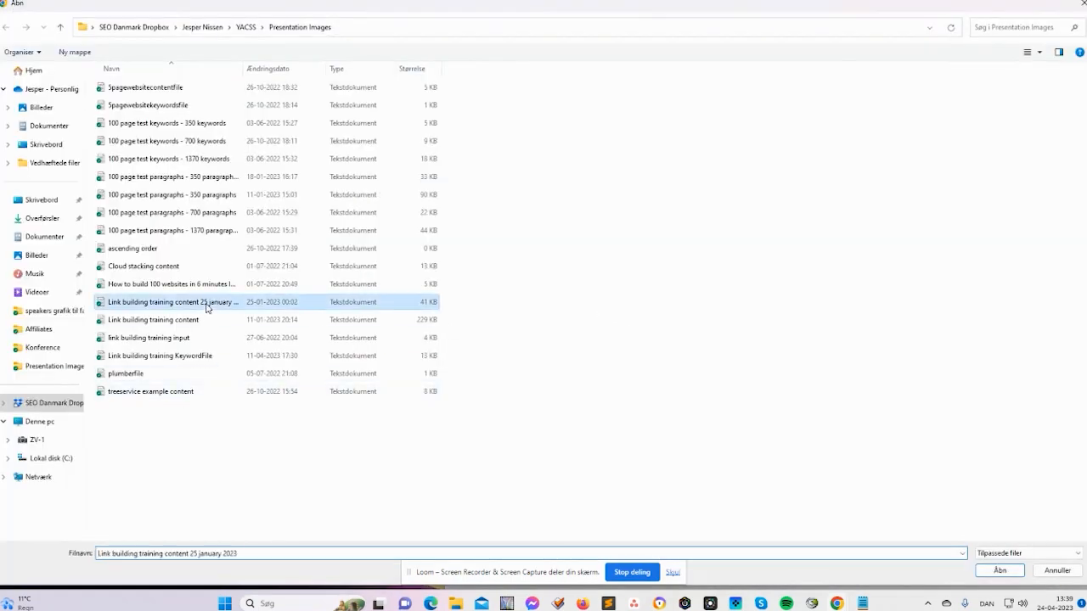
{"action": "left_click", "coordinate": [1020, 573]}
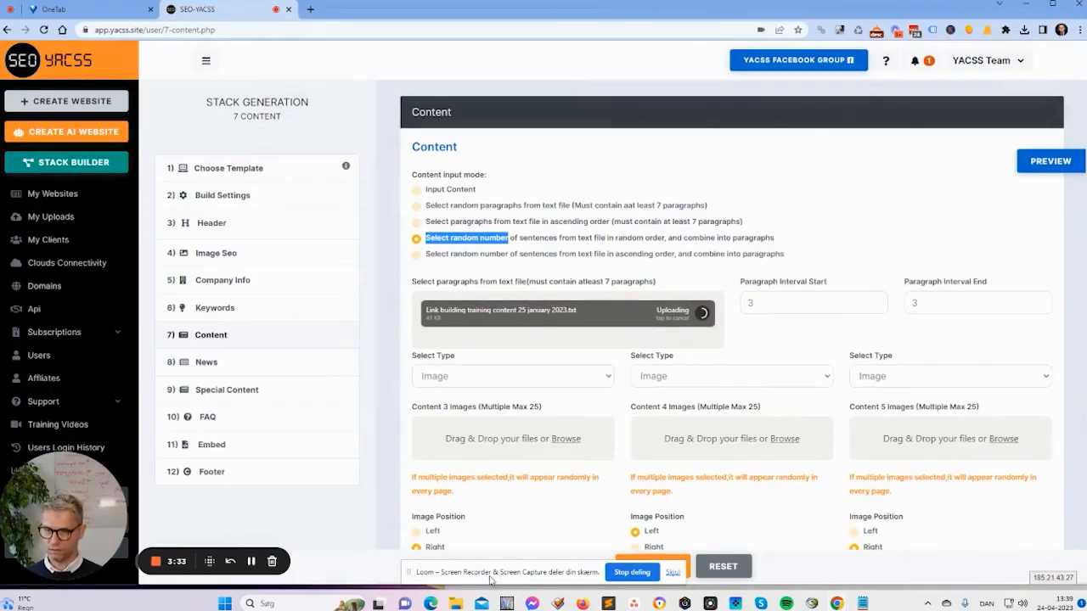
Open "Link building training content 25 january 2023" from the Presentation Images folder, examine its first paragraphs, and return to the website's content settings.
{"action": "left_click", "coordinate": [459, 604]}
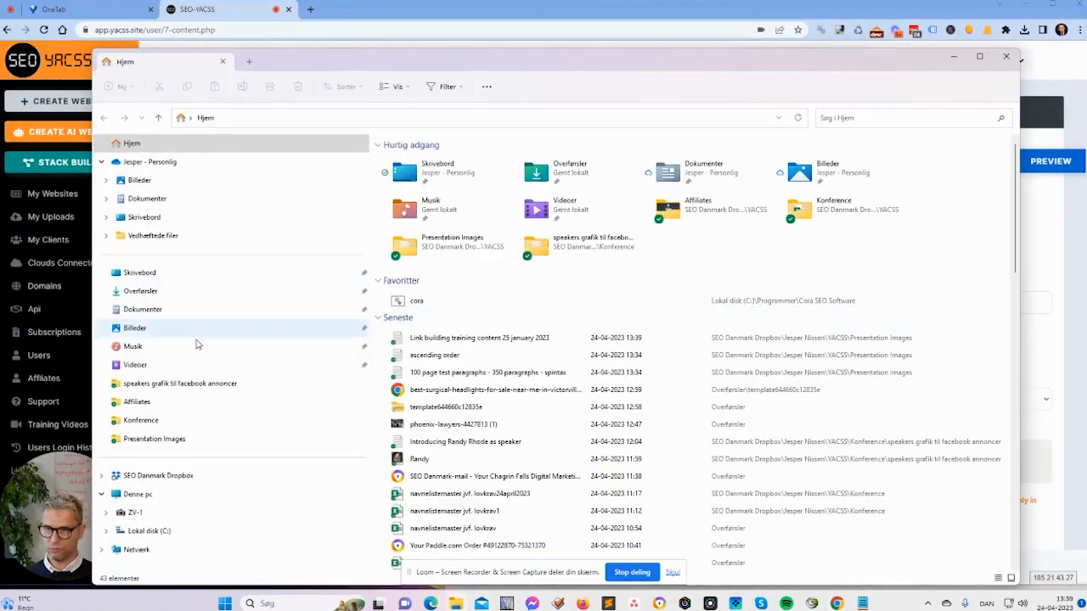
{"action": "left_click", "coordinate": [177, 441]}
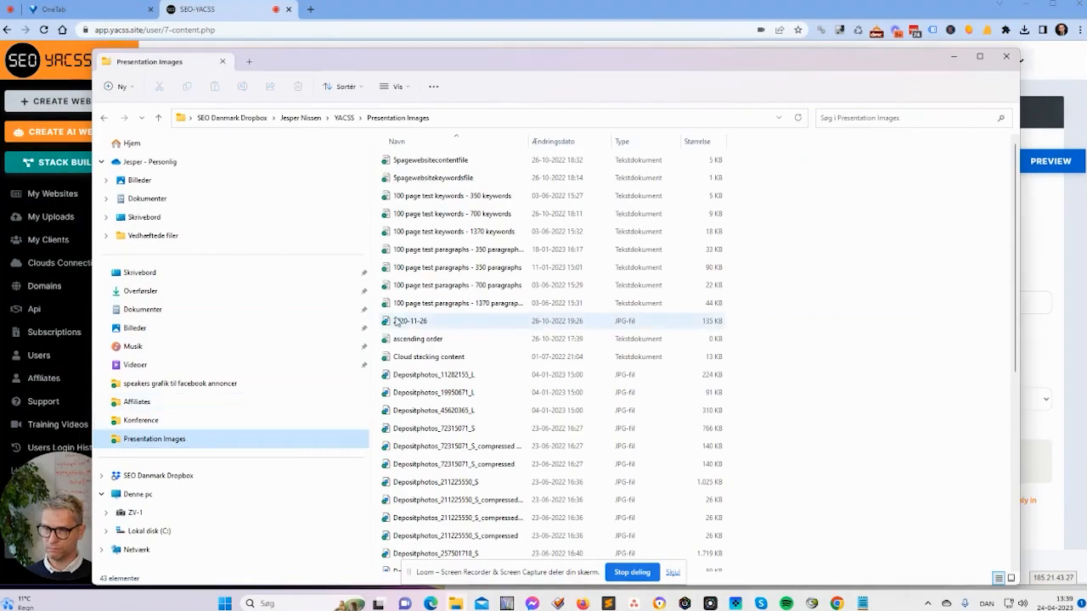
{"action": "scroll", "coordinate": [482, 558], "scroll_direction": "down", "scroll_amount": 6}
{"action": "double_click", "coordinate": [483, 477]}
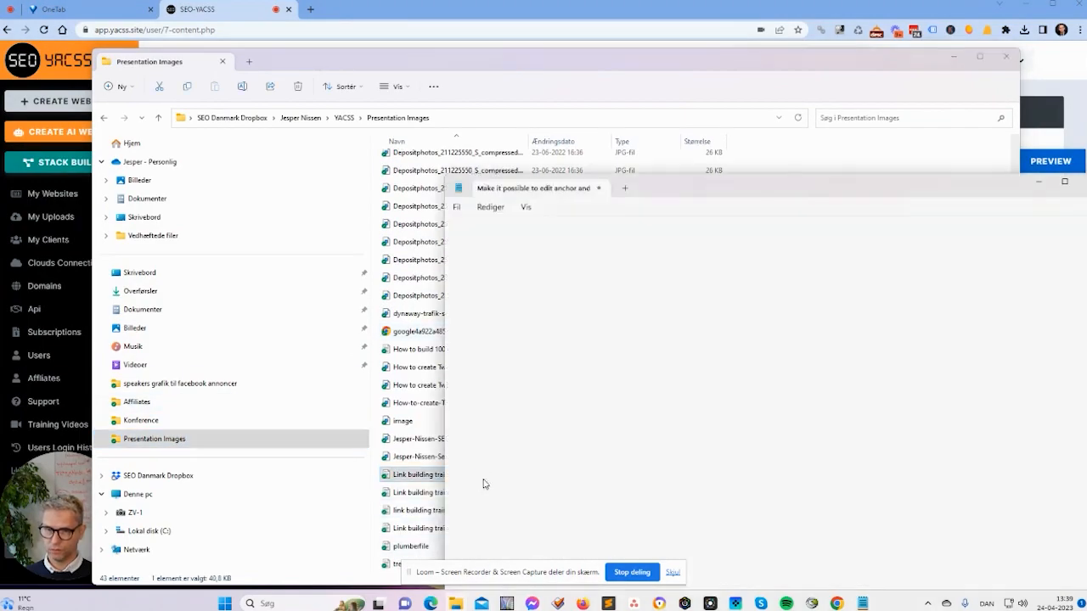
{"action": "left_click_drag", "start_coordinate": [852, 188], "coordinate": [407, 61]}
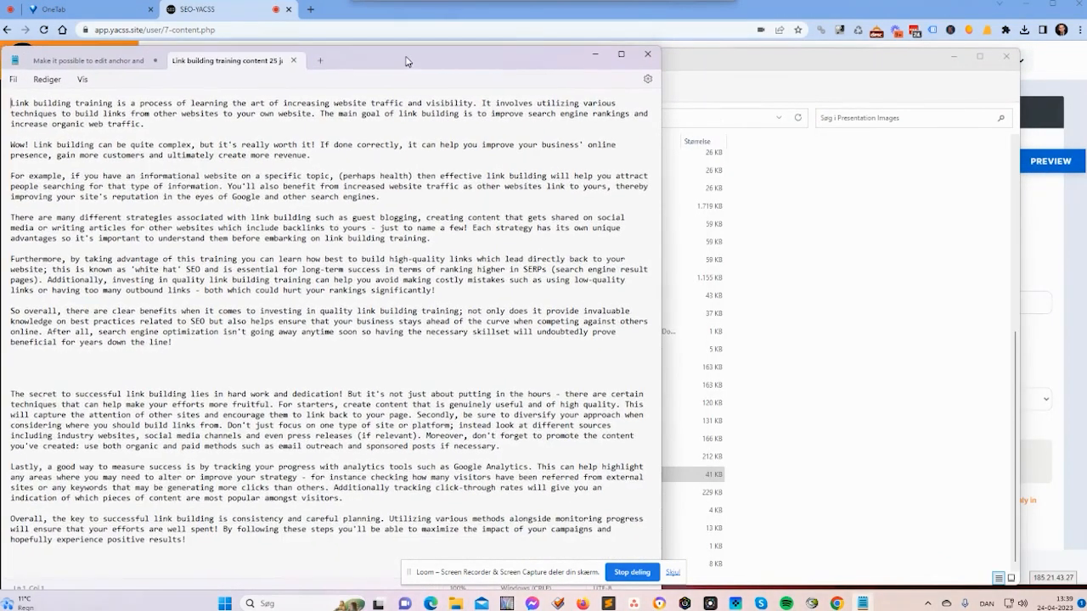
{"action": "triple_click", "coordinate": [191, 116]}
{"action": "left_click_drag", "start_coordinate": [311, 154], "coordinate": [9, 146]}
{"action": "left_click_drag", "start_coordinate": [381, 196], "coordinate": [5, 173]}
{"action": "left_click", "coordinate": [610, 21]}
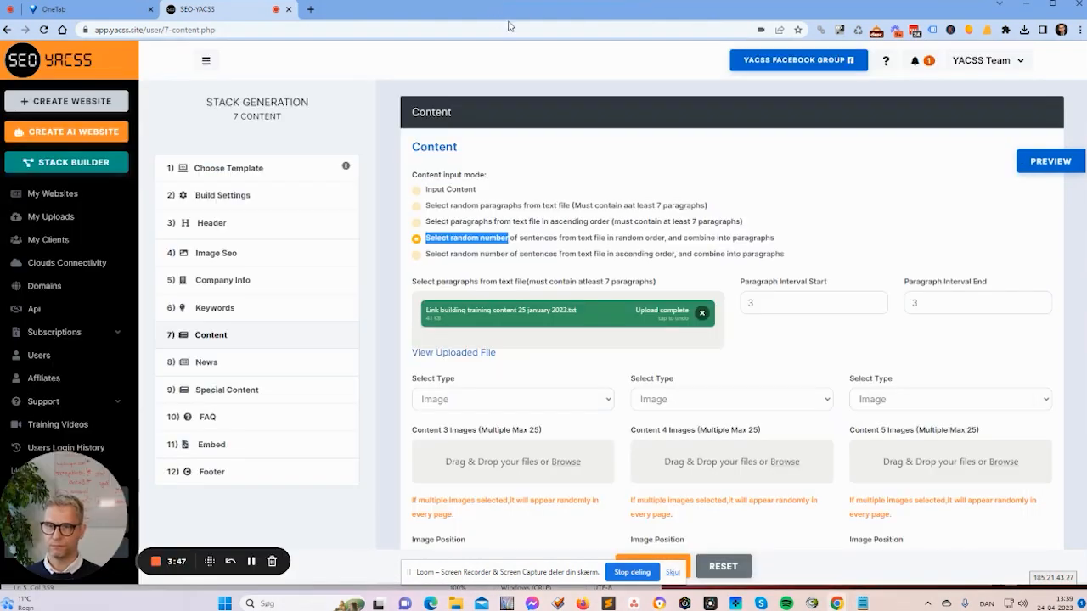
Set the paragraph interval end to 8 for the uploaded link building text and preview the generated page.
{"action": "left_click", "coordinate": [760, 301]}
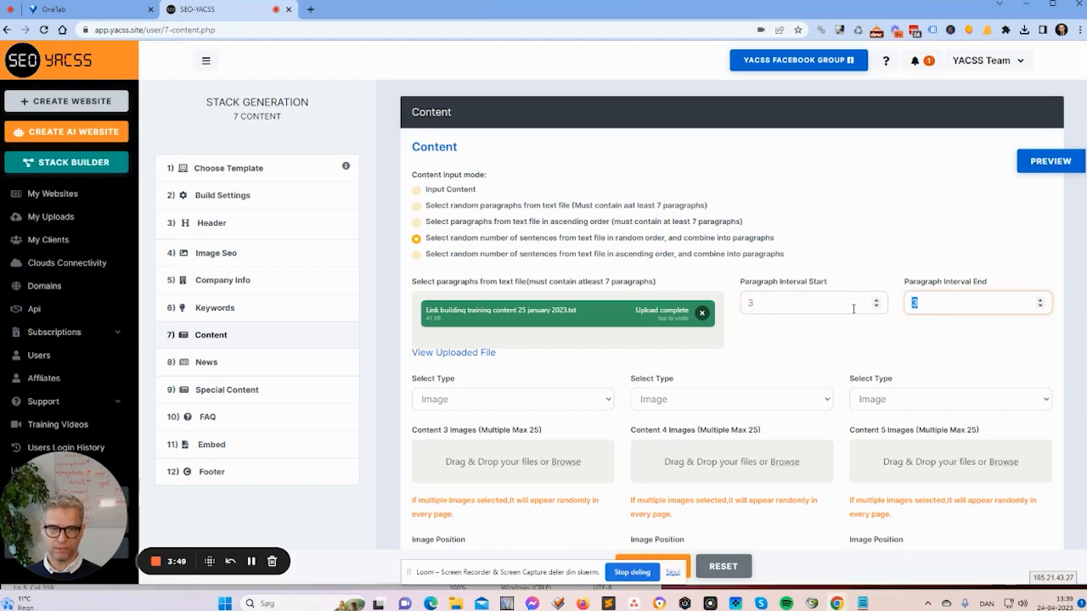
{"action": "double_click", "coordinate": [915, 303]}
{"action": "type", "text": "8"}
{"action": "left_click", "coordinate": [1048, 183]}
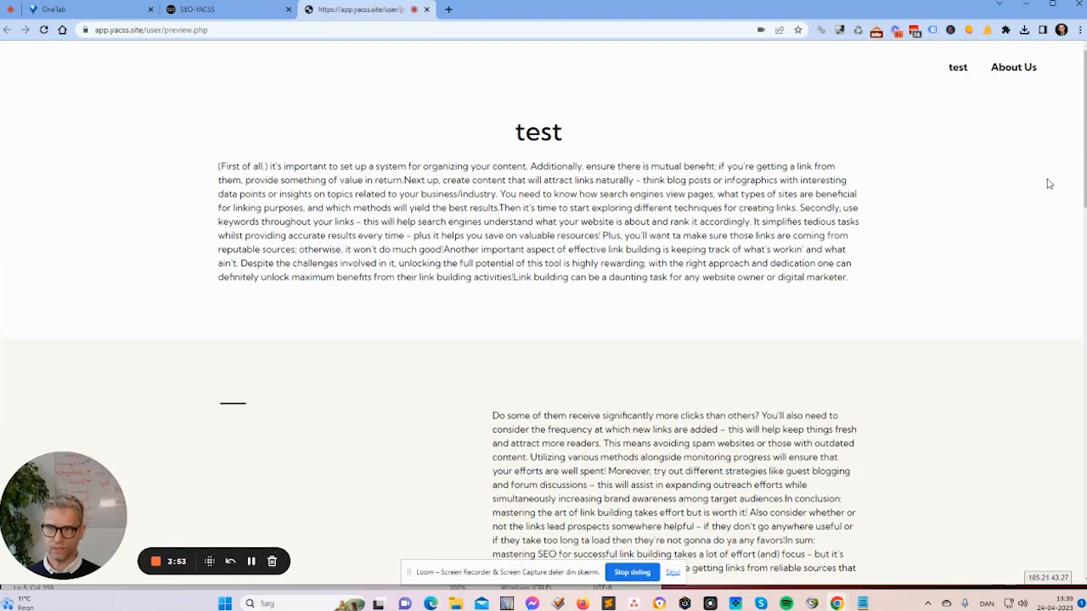
Compare the preview's opening text with the first paragraphs of the source text file, and examine the remaining sections of the preview.
{"action": "left_click", "coordinate": [219, 166]}
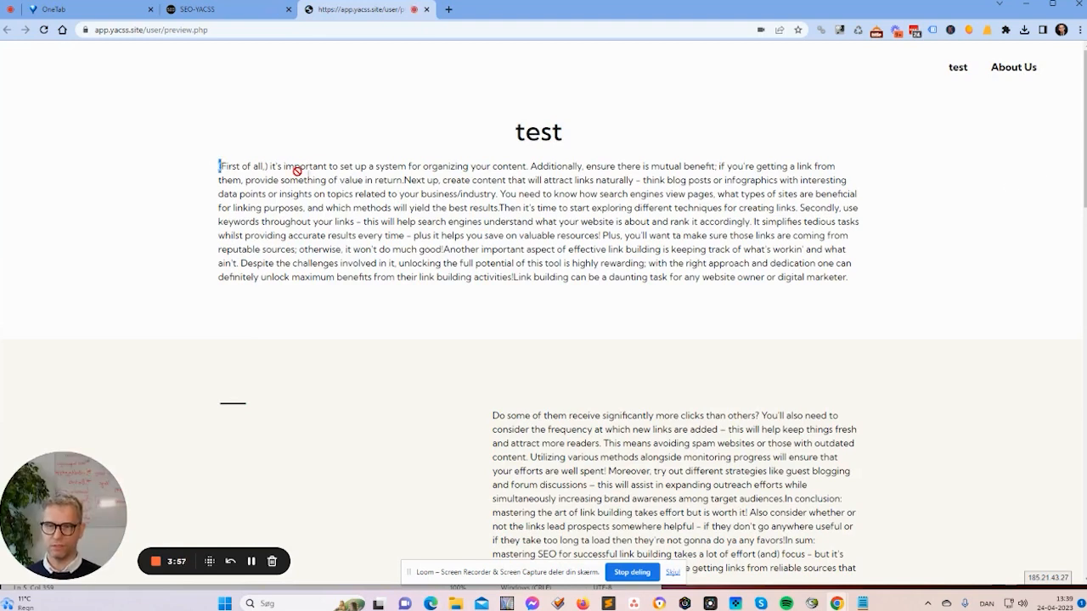
{"action": "key", "text": "alt+Tab"}
{"action": "left_click", "coordinate": [146, 123]}
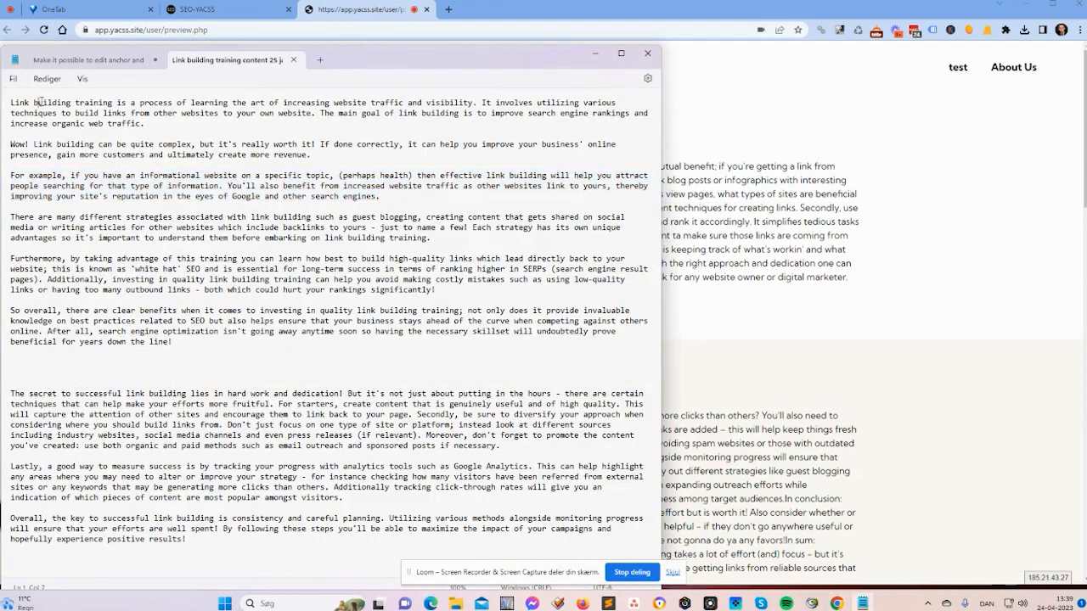
{"action": "triple_click", "coordinate": [146, 123]}
{"action": "left_click_drag", "start_coordinate": [313, 155], "coordinate": [10, 144]}
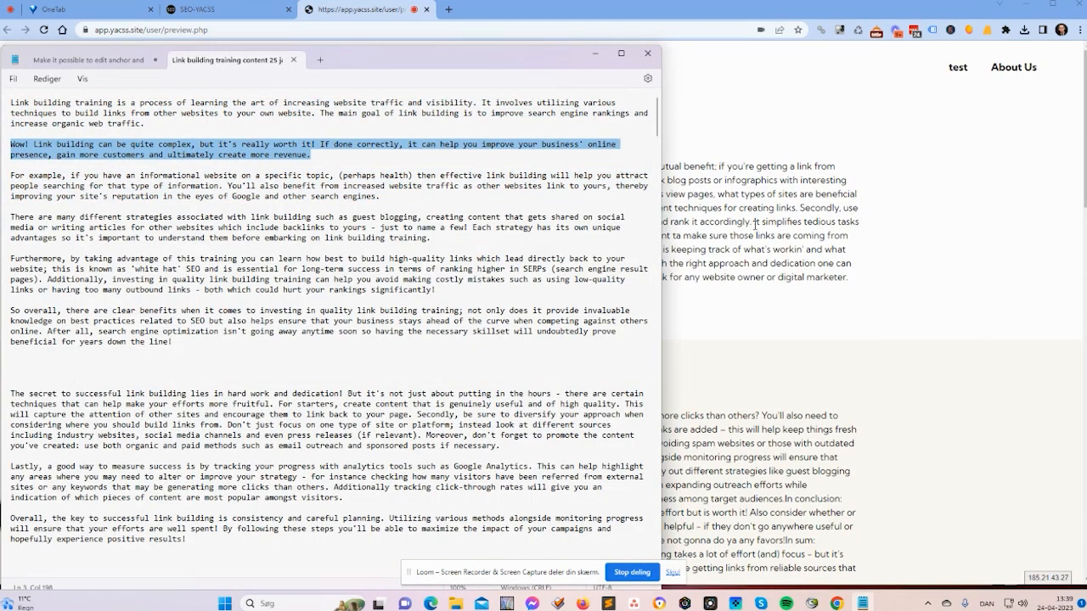
{"action": "left_click", "coordinate": [761, 262]}
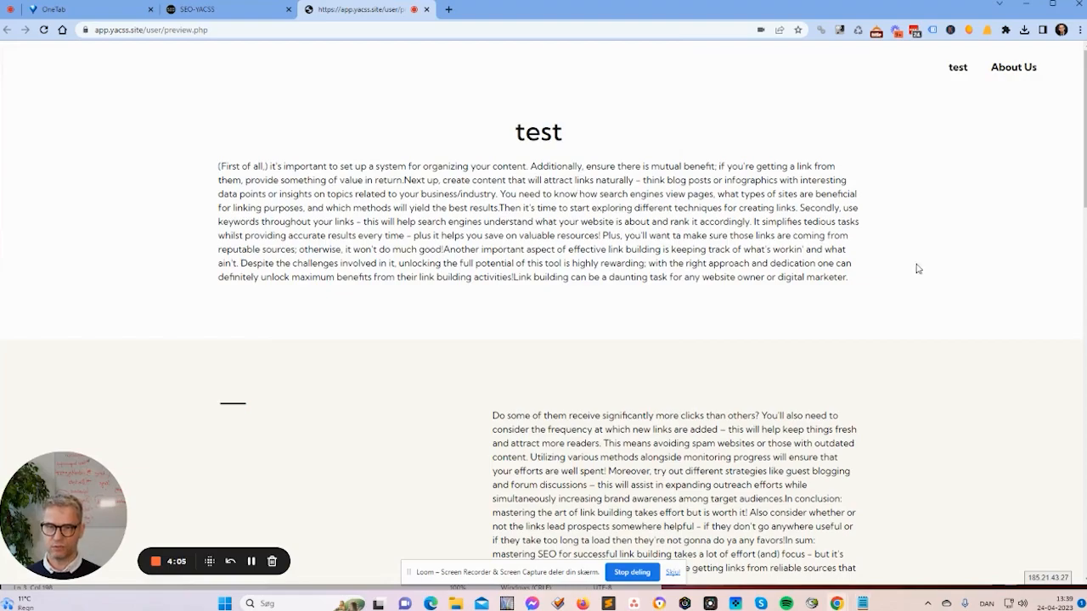
{"action": "scroll", "coordinate": [916, 266], "scroll_direction": "down", "scroll_amount": 10}
{"action": "scroll", "coordinate": [916, 294], "scroll_direction": "down", "scroll_amount": 2}
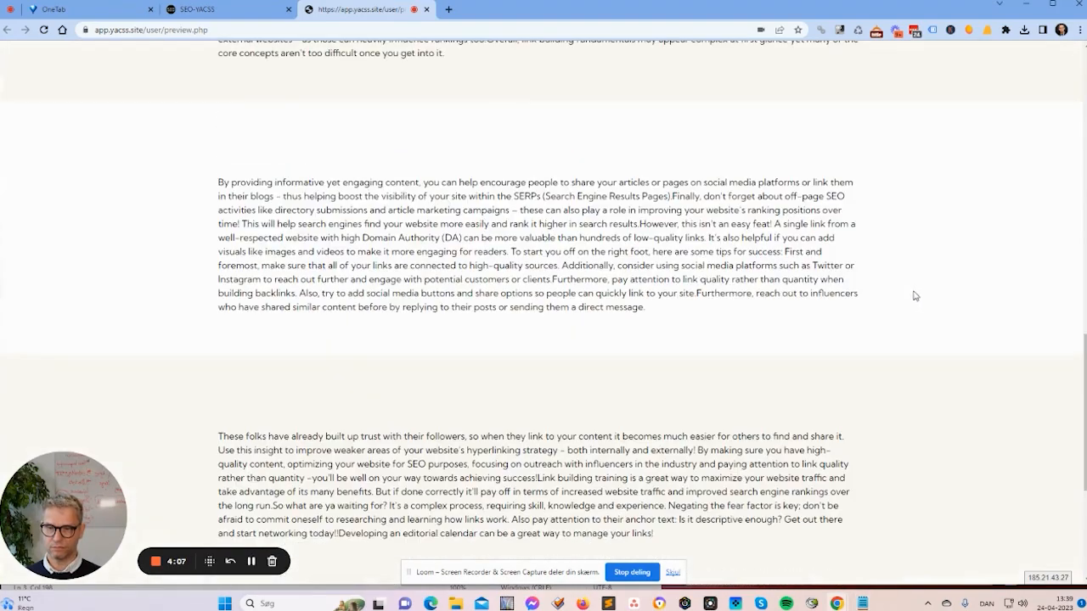
{"action": "scroll", "coordinate": [915, 295], "scroll_direction": "up", "scroll_amount": 1}
Return to the content settings, set the paragraph interval to start at 1 and end at 20, and preview the page.
{"action": "left_click", "coordinate": [245, 9]}
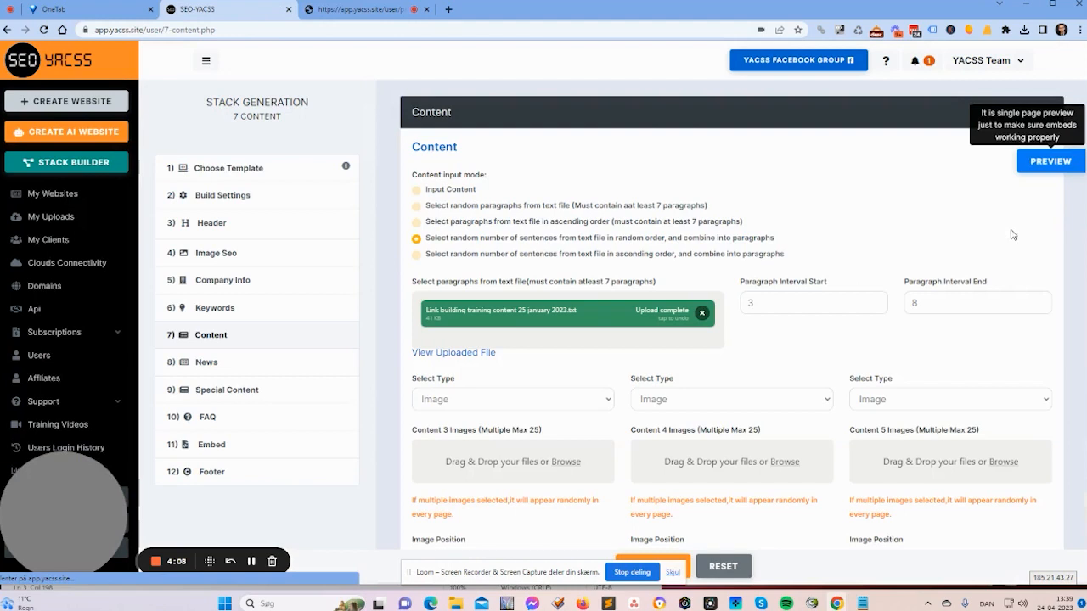
{"action": "double_click", "coordinate": [752, 303]}
{"action": "type", "text": "1"}
{"action": "double_click", "coordinate": [909, 308]}
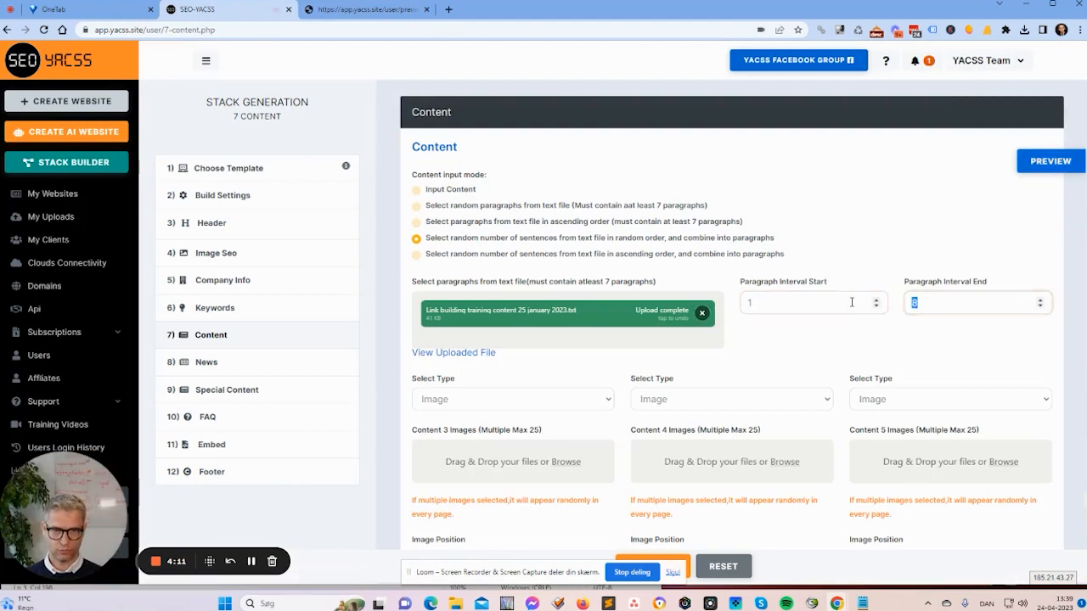
{"action": "type", "text": "20"}
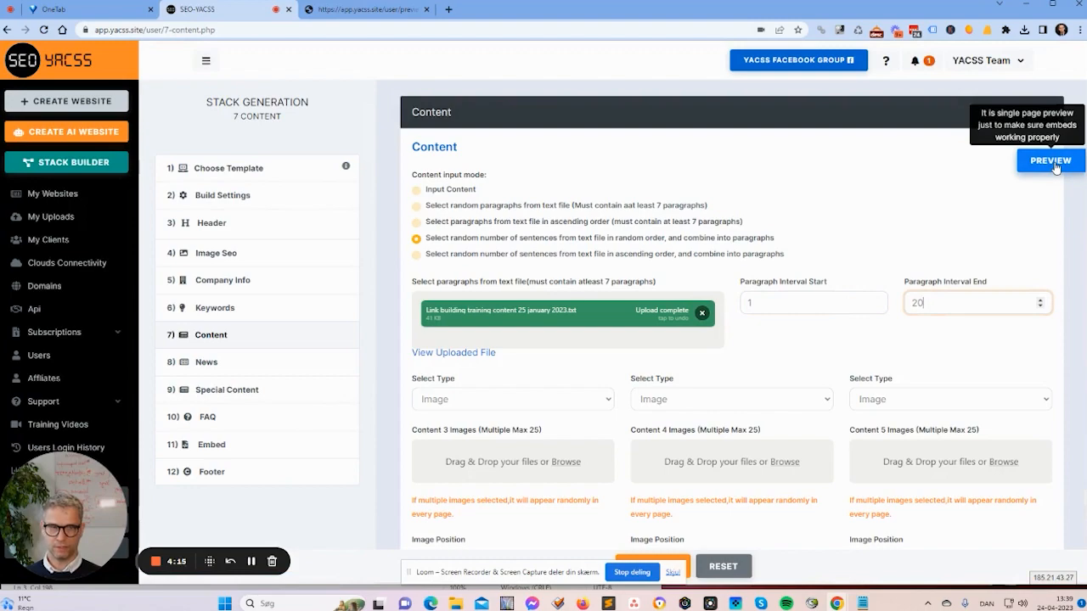
{"action": "left_click", "coordinate": [1050, 161]}
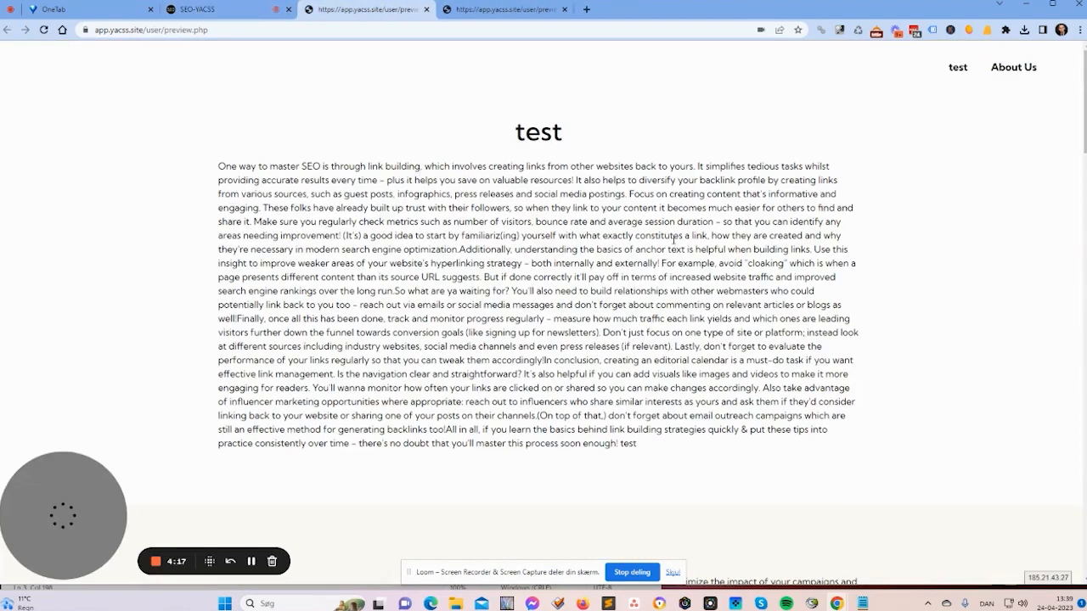
Examine the length of each text section throughout the new preview, from the first section down to the footer.
{"action": "left_click_drag", "start_coordinate": [671, 148], "coordinate": [757, 416]}
{"action": "scroll", "coordinate": [856, 390], "scroll_direction": "down", "scroll_amount": 5}
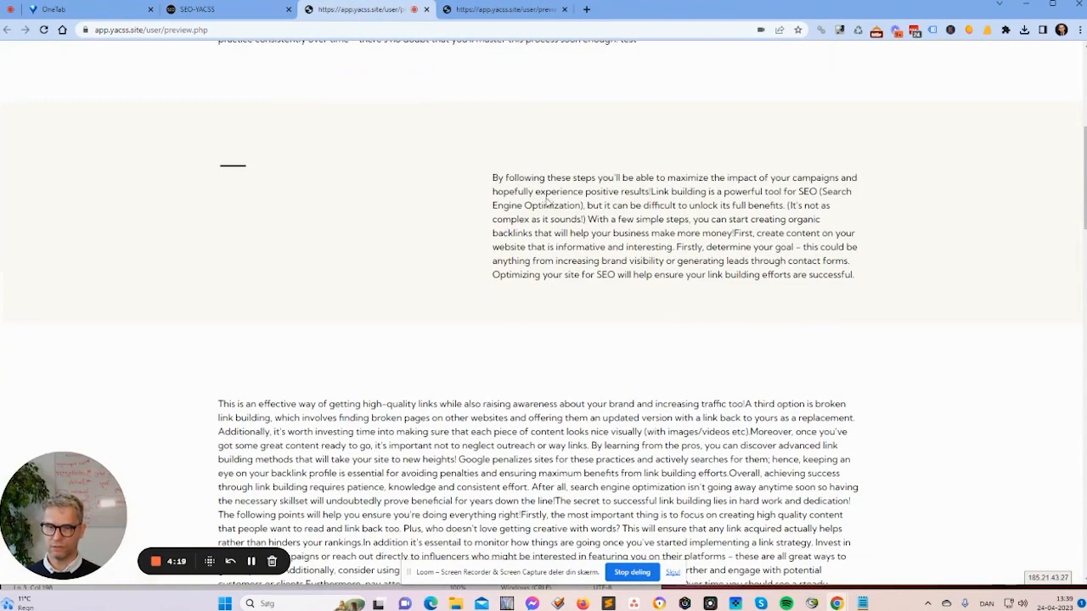
{"action": "left_click_drag", "start_coordinate": [540, 179], "coordinate": [709, 296]}
{"action": "scroll", "coordinate": [831, 283], "scroll_direction": "down", "scroll_amount": 7}
{"action": "left_click_drag", "start_coordinate": [581, 140], "coordinate": [669, 289]}
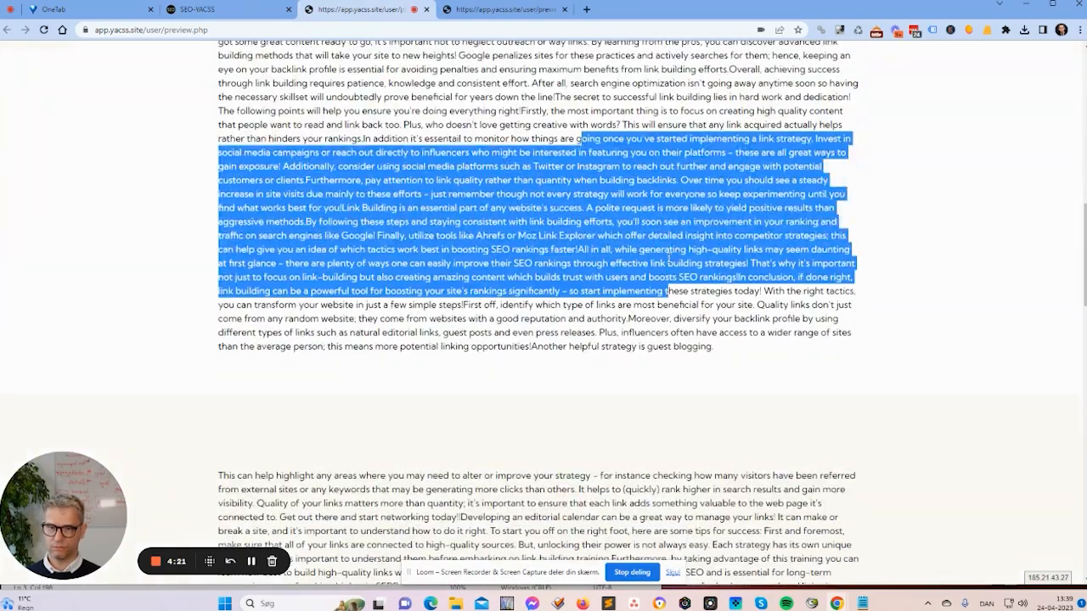
{"action": "scroll", "coordinate": [669, 257], "scroll_direction": "down", "scroll_amount": 5}
{"action": "left_click_drag", "start_coordinate": [513, 119], "coordinate": [691, 307]}
{"action": "scroll", "coordinate": [692, 307], "scroll_direction": "down", "scroll_amount": 10}
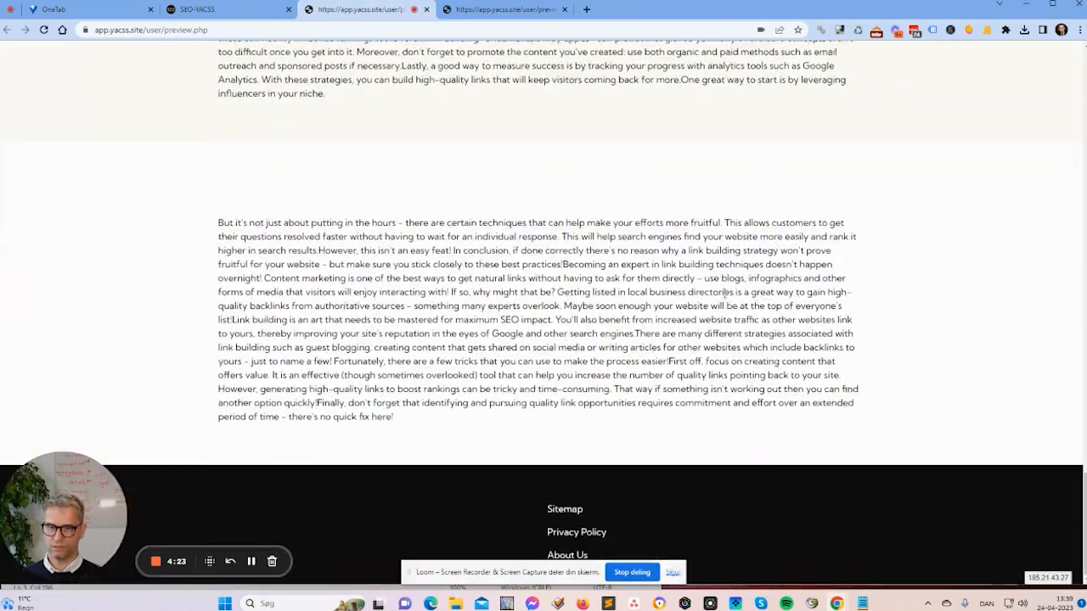
{"action": "scroll", "coordinate": [724, 293], "scroll_direction": "up", "scroll_amount": 8}
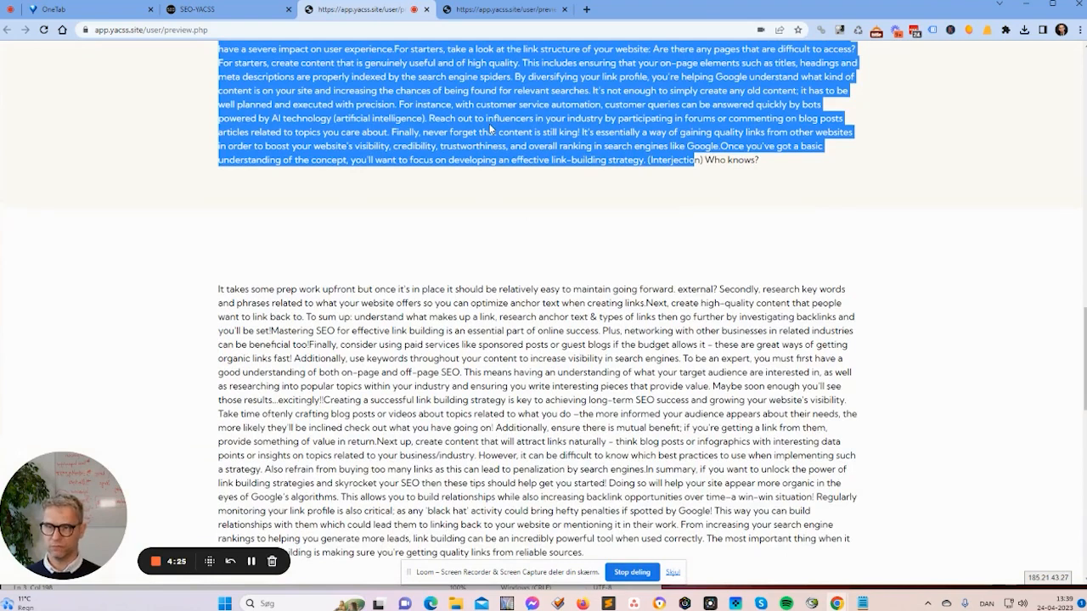
Return to the website's content settings and review the paragraph interval start and end fields.
{"action": "left_click", "coordinate": [220, 10]}
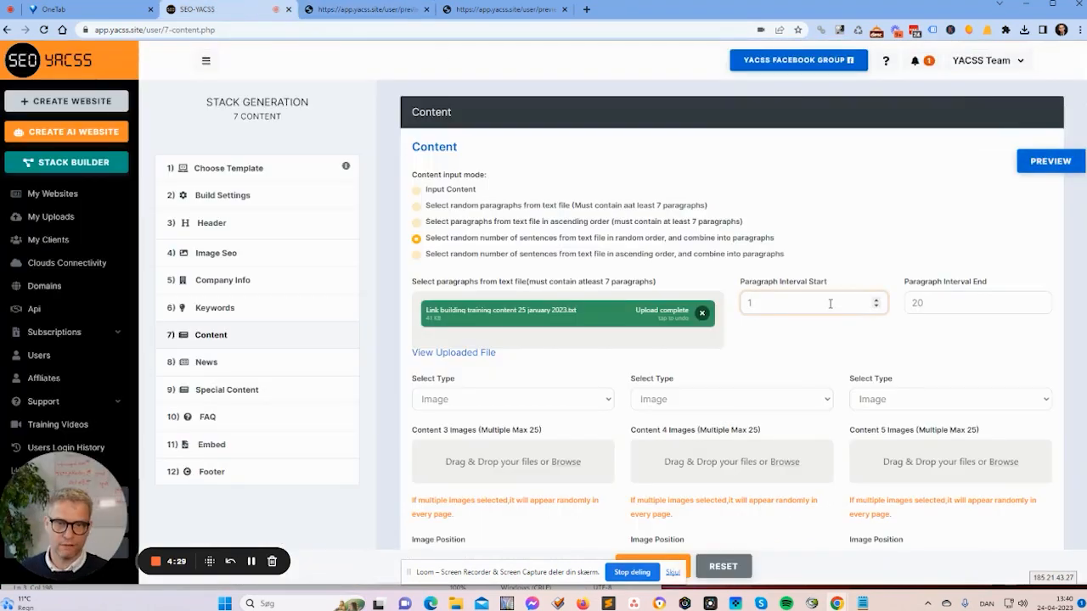
{"action": "left_click_drag", "start_coordinate": [740, 304], "coordinate": [810, 306]}
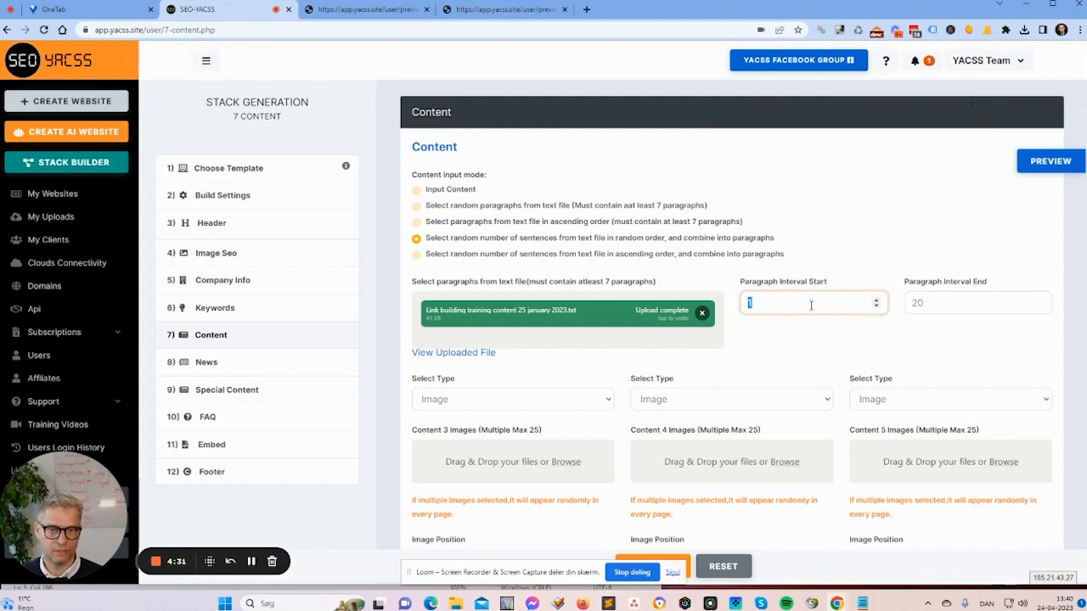
{"action": "left_click_drag", "start_coordinate": [943, 306], "coordinate": [905, 311]}
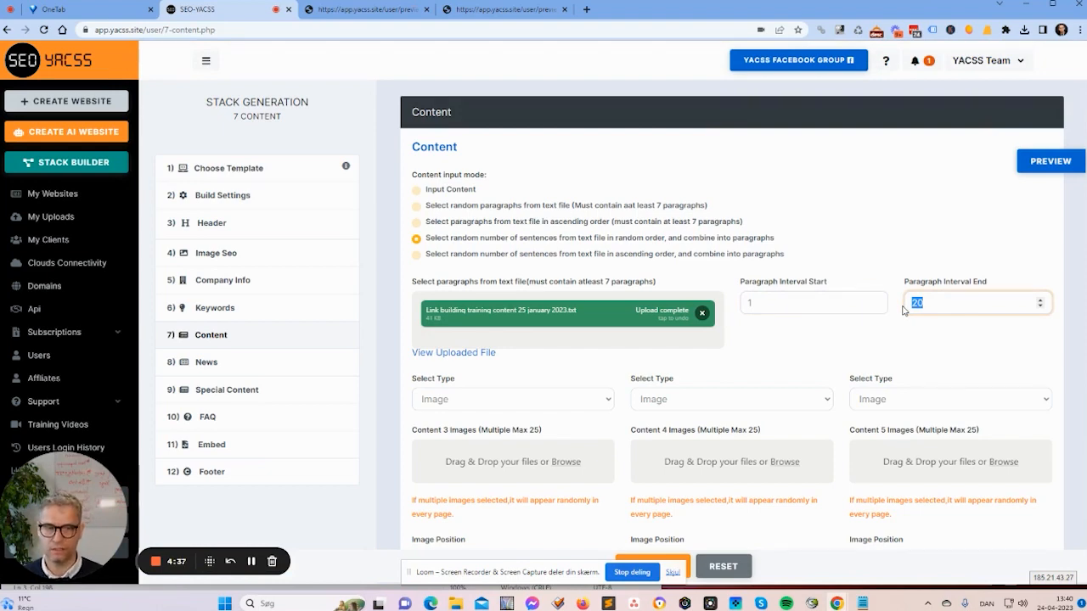
{"action": "left_click", "coordinate": [900, 271]}
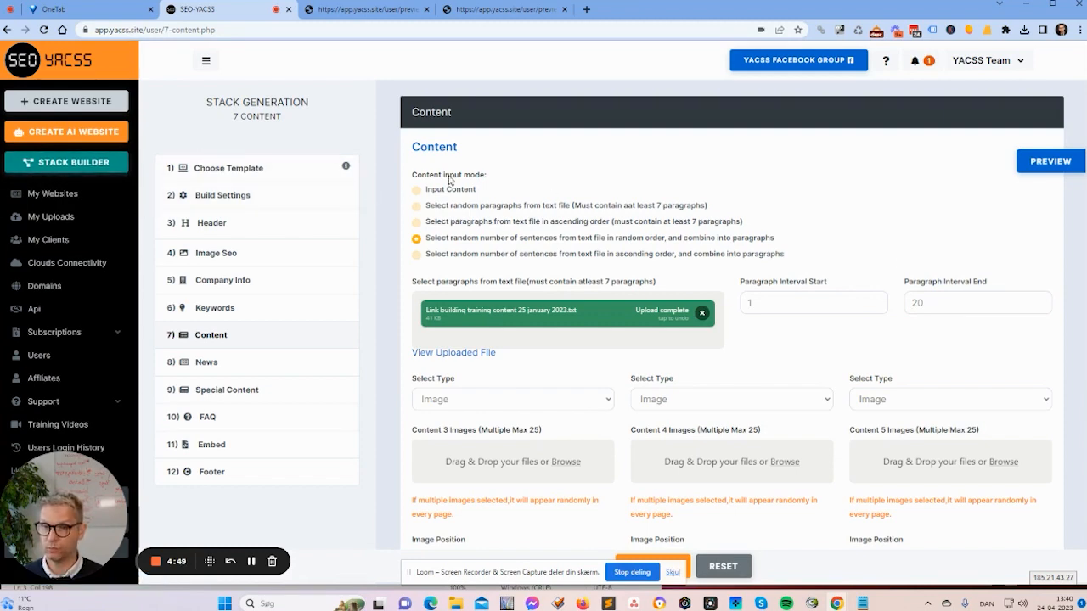
Open the Stack Builder and set its content generation mode to content file upload with random sentences.
{"action": "left_click", "coordinate": [70, 170]}
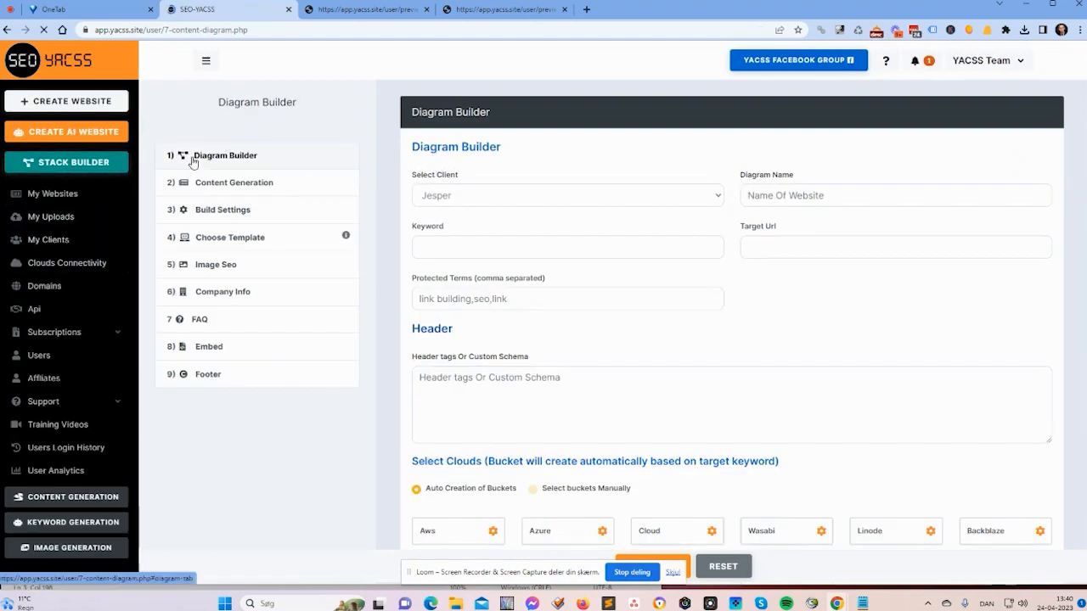
{"action": "left_click", "coordinate": [263, 182]}
{"action": "left_click", "coordinate": [574, 220]}
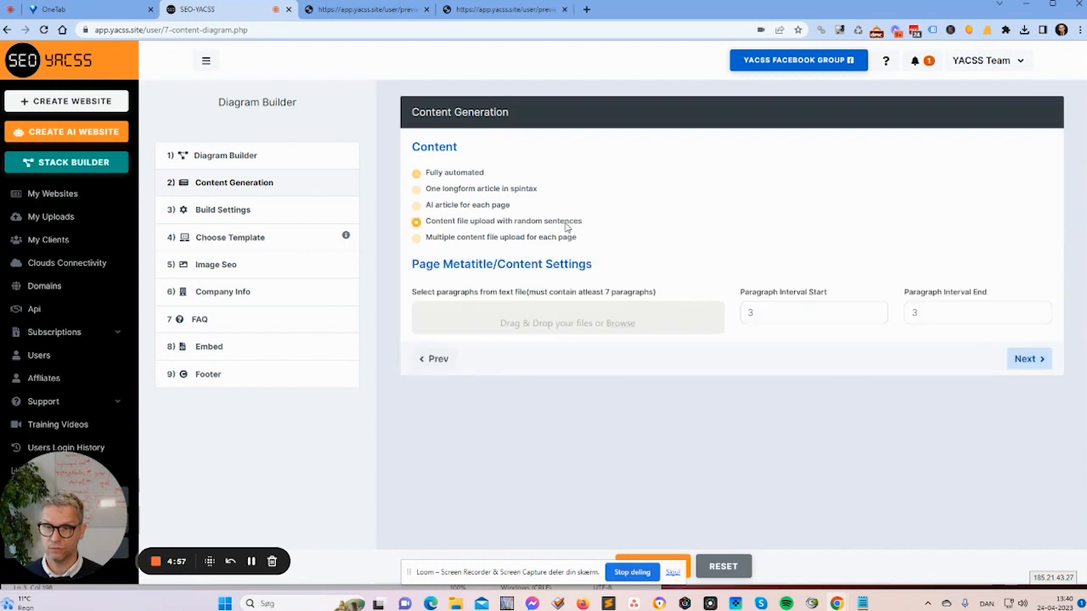
Switch to multiple content file upload for each page and upload the text files from 5pagewebsitecontentfile through Link building training content 25 january 2023.
{"action": "left_click", "coordinate": [417, 239]}
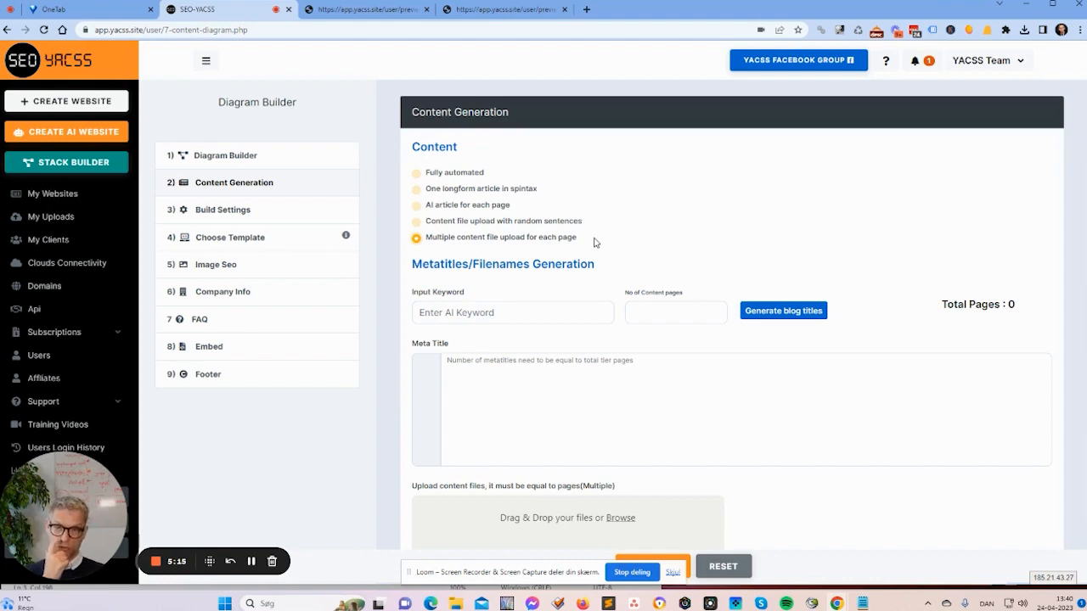
{"action": "scroll", "coordinate": [595, 240], "scroll_direction": "down", "scroll_amount": 1}
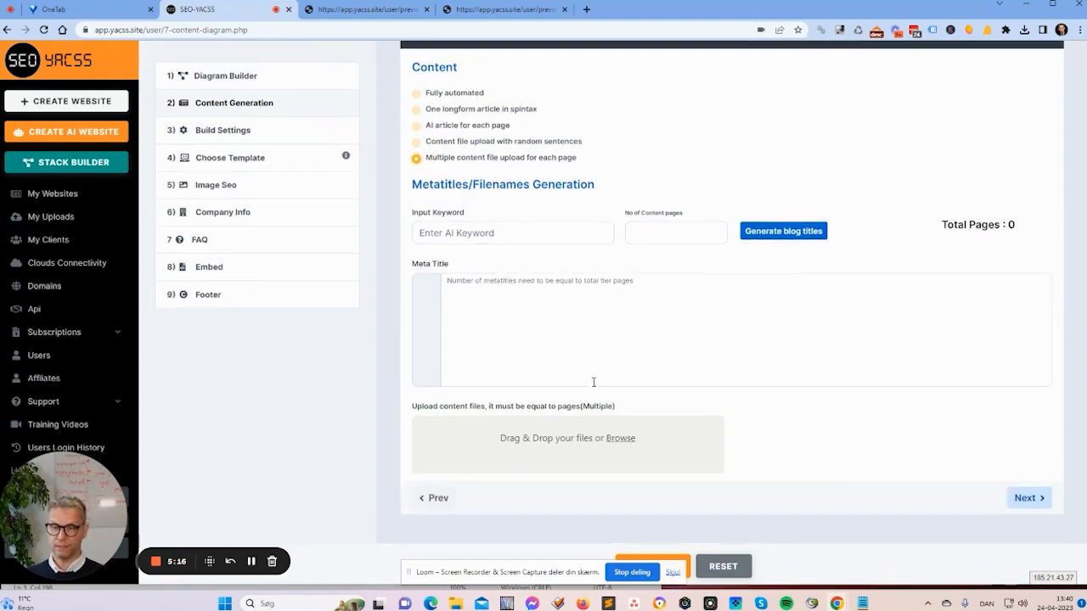
{"action": "left_click", "coordinate": [623, 441]}
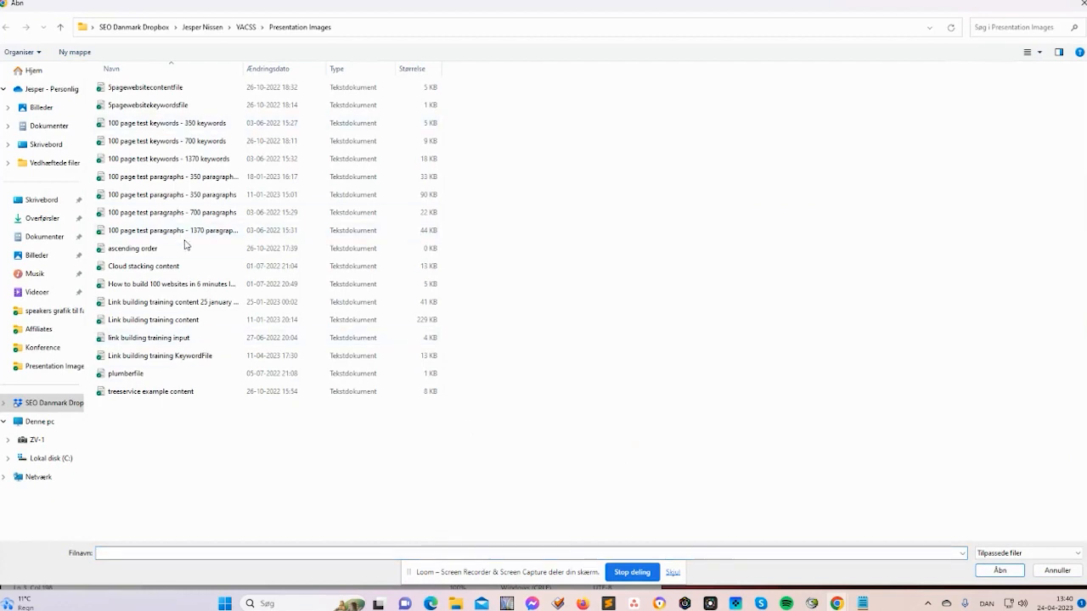
{"action": "left_click", "coordinate": [168, 302], "text": "shift"}
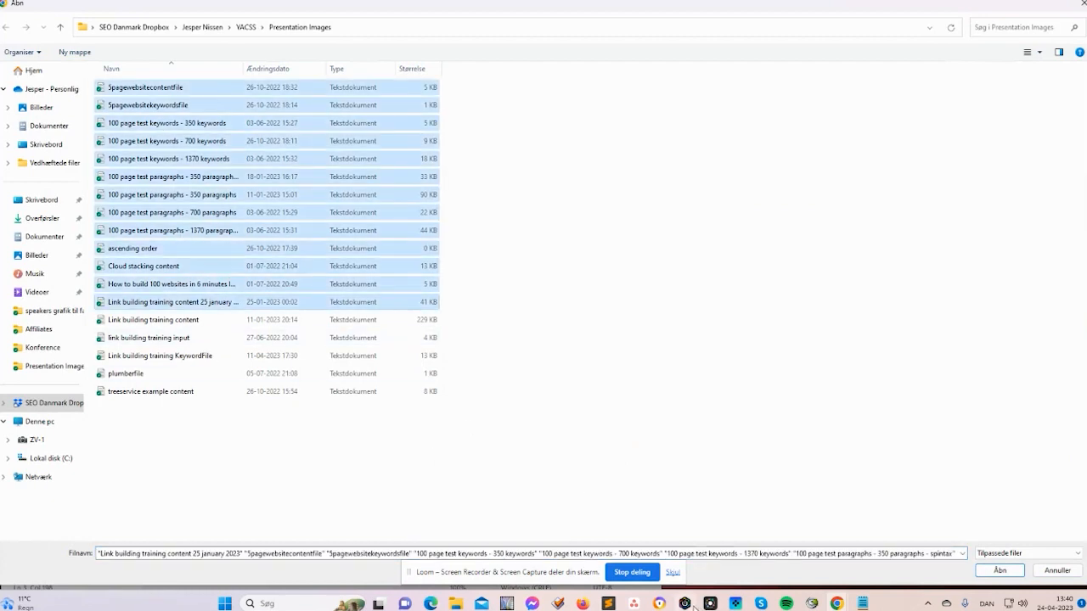
{"action": "left_click", "coordinate": [998, 572]}
{"action": "scroll", "coordinate": [980, 469], "scroll_direction": "down", "scroll_amount": 4}
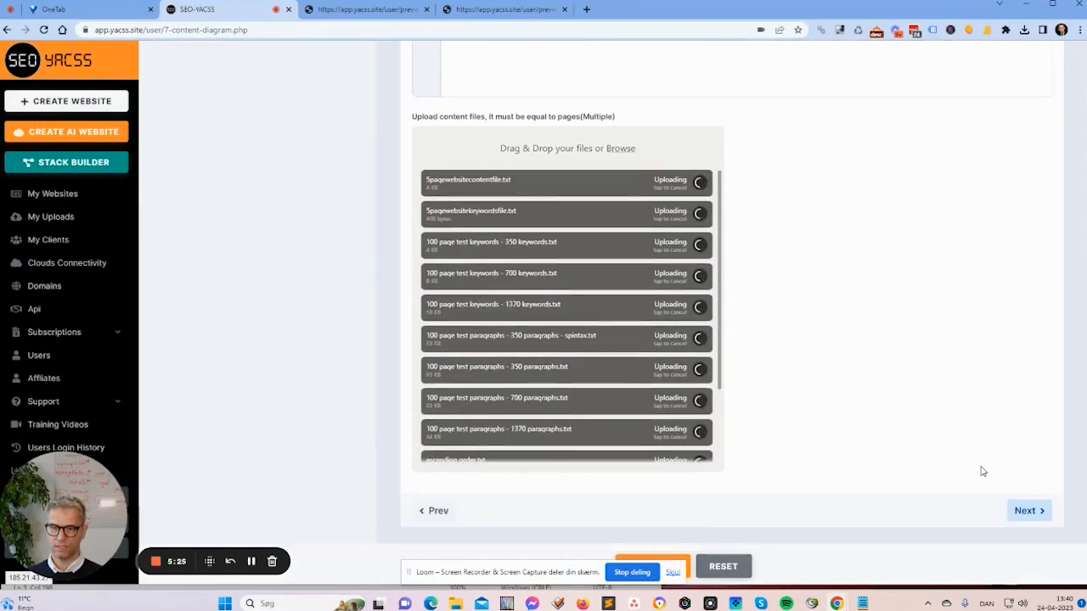
{"action": "scroll", "coordinate": [981, 468], "scroll_direction": "up", "scroll_amount": 4}
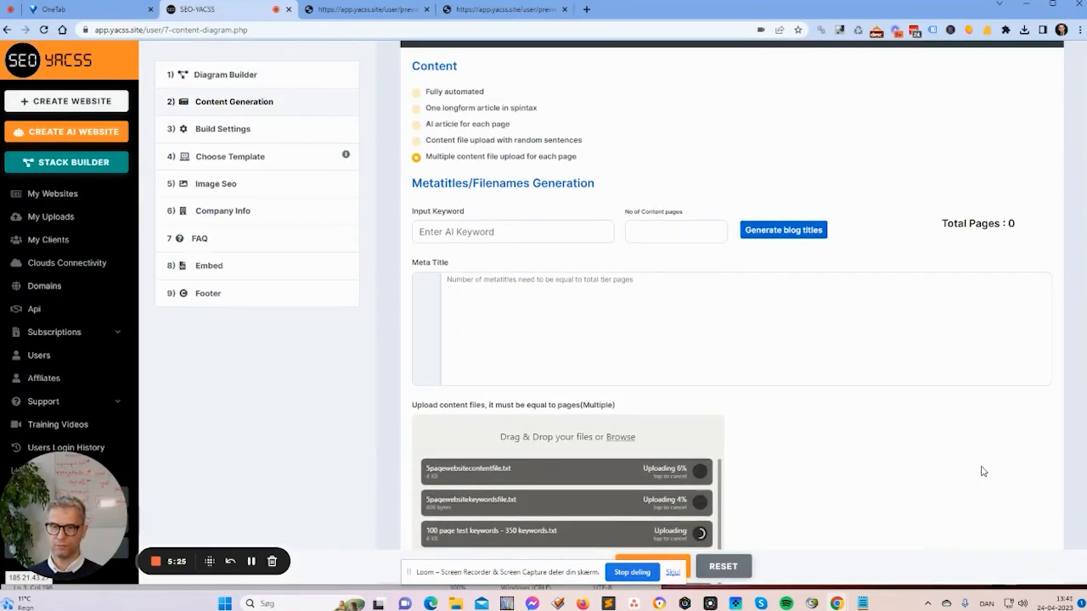
Enter "metatitle 1", "metatitle 2" and "metatitle 3" on separate lines as the pages' meta titles.
{"action": "left_click", "coordinate": [601, 297]}
{"action": "type", "text": "meta"}
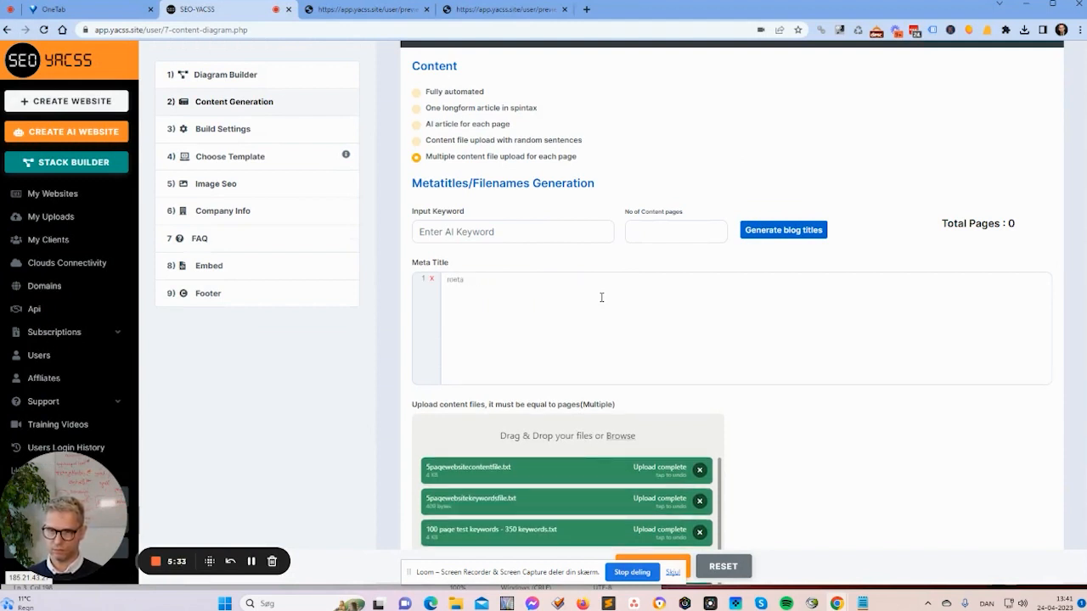
{"action": "type", "text": "title 1"}
{"action": "key", "text": "Return"}
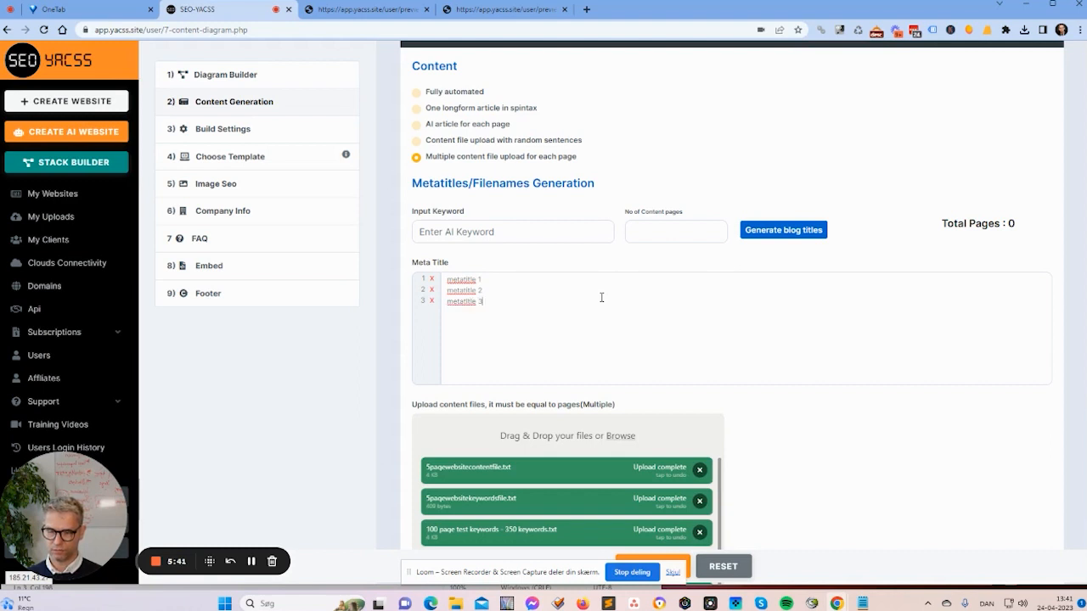
Compare the first two meta titles with the order of the uploaded content files.
{"action": "scroll", "coordinate": [603, 278], "scroll_direction": "down", "scroll_amount": 2}
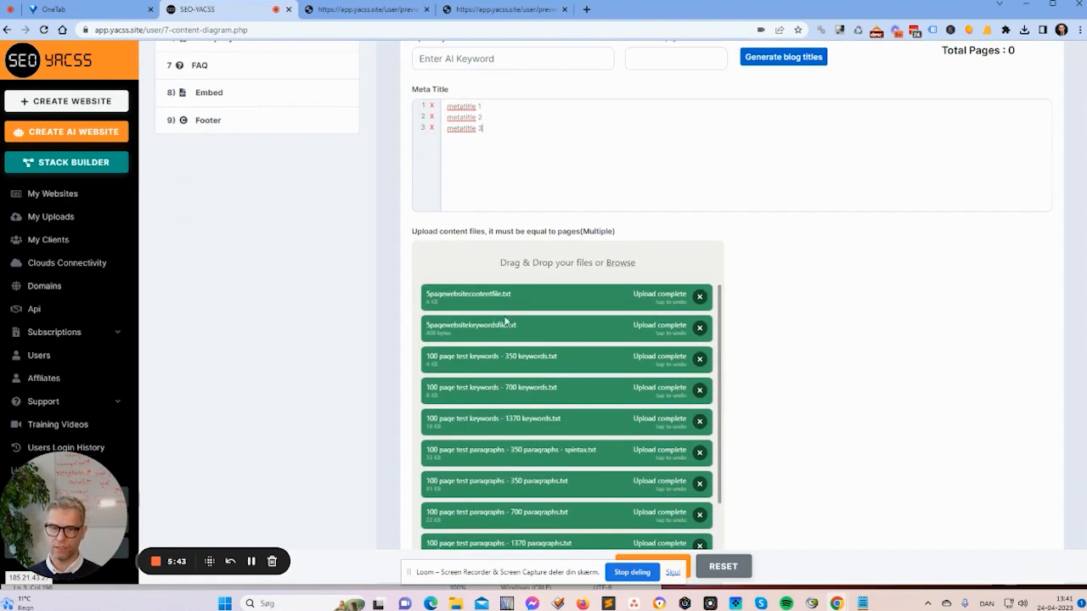
{"action": "left_click_drag", "start_coordinate": [489, 111], "coordinate": [415, 109]}
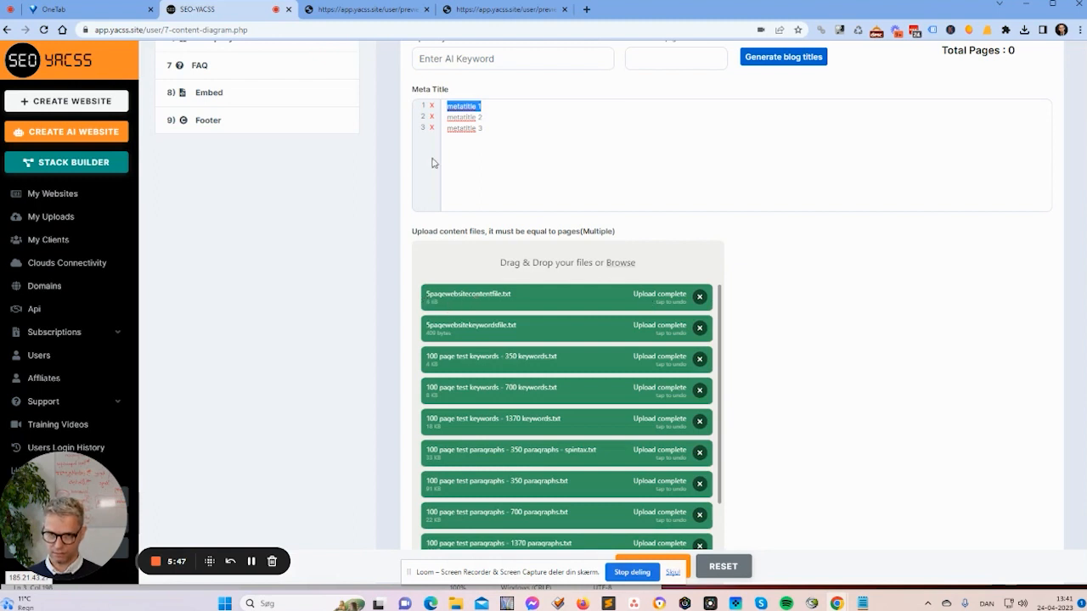
{"action": "left_click_drag", "start_coordinate": [502, 118], "coordinate": [431, 119]}
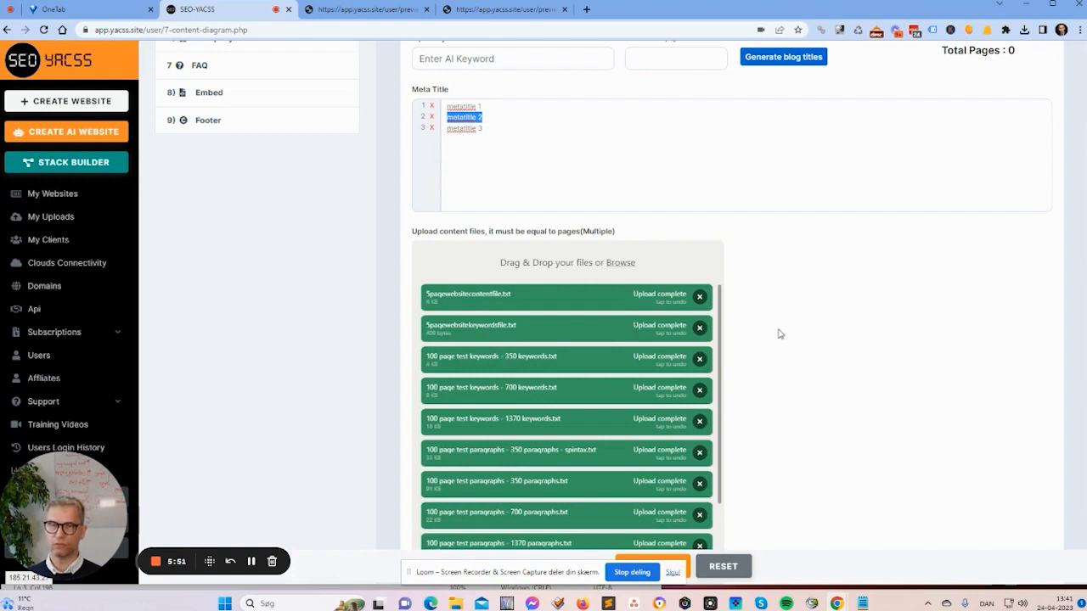
Remove 5pagewebsitecontentfile, 5pagewebsitekeywordsfile and the 350 and 700 keywords files from the uploaded content files, without adding any new file.
{"action": "scroll", "coordinate": [804, 321], "scroll_direction": "down", "scroll_amount": 1}
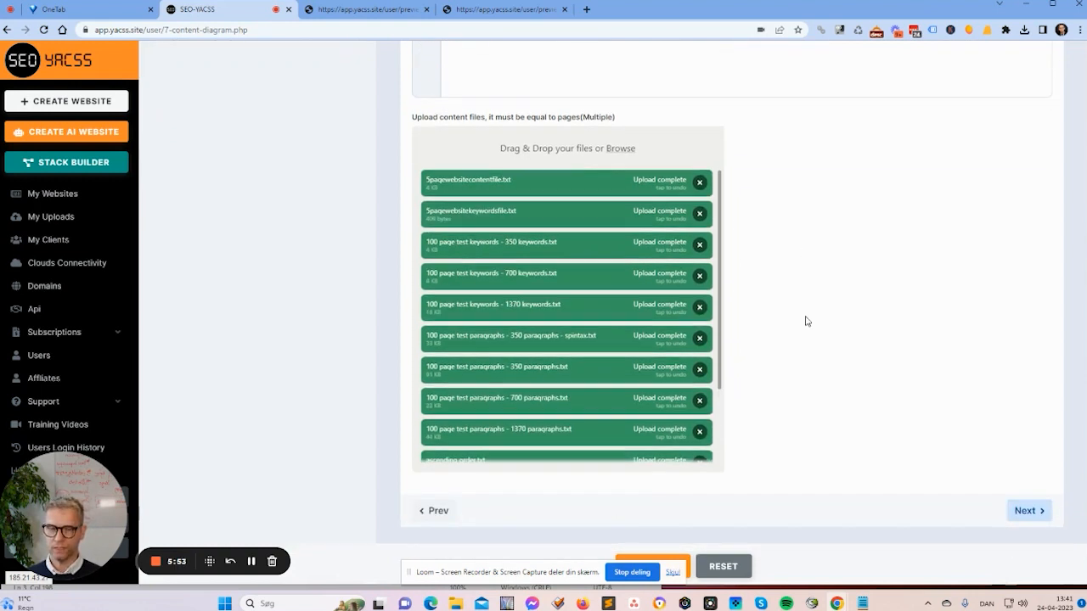
{"action": "left_click", "coordinate": [701, 183]}
{"action": "left_click", "coordinate": [701, 183]}
{"action": "left_click", "coordinate": [701, 183]}
{"action": "left_click", "coordinate": [702, 204]}
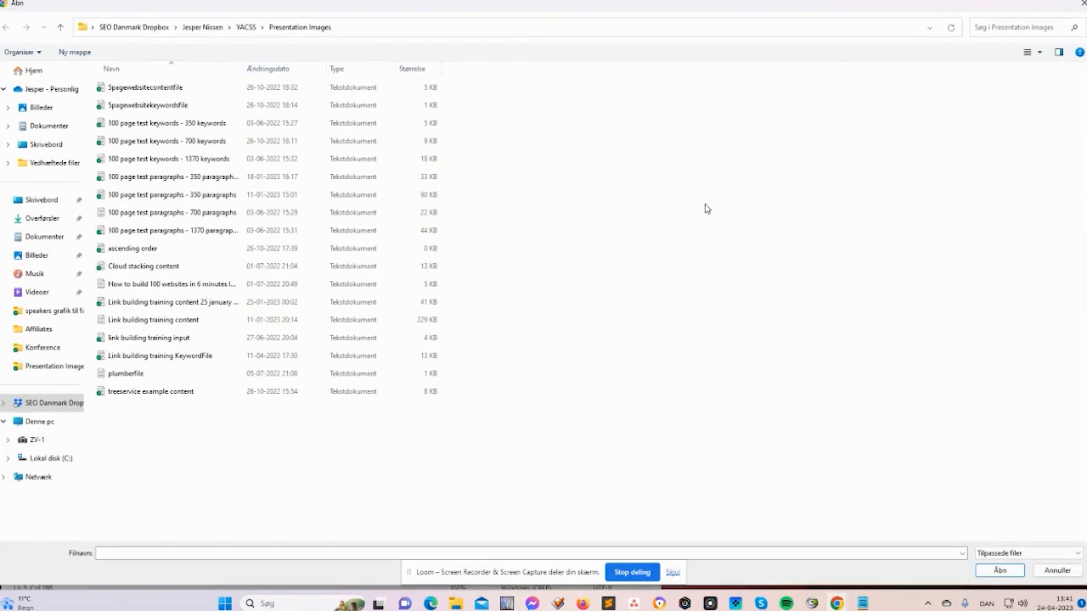
{"action": "left_click", "coordinate": [1057, 571]}
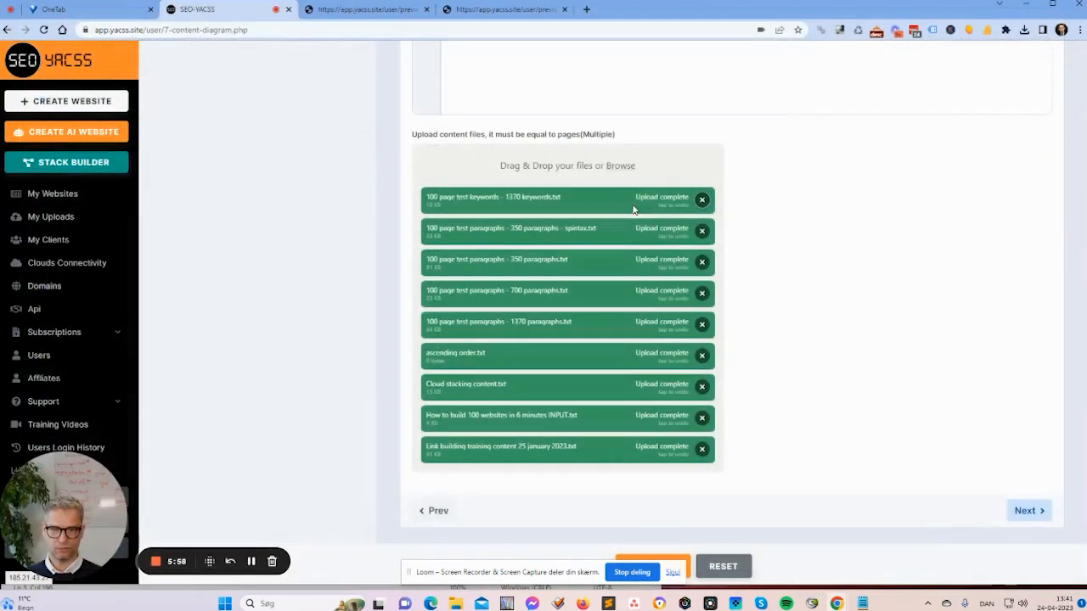
Remove all remaining uploaded content files, from 100 page test keywords - 1370 keywords through Link building training content 25 january 2023.
{"action": "left_click", "coordinate": [701, 199]}
{"action": "left_click", "coordinate": [1058, 571]}
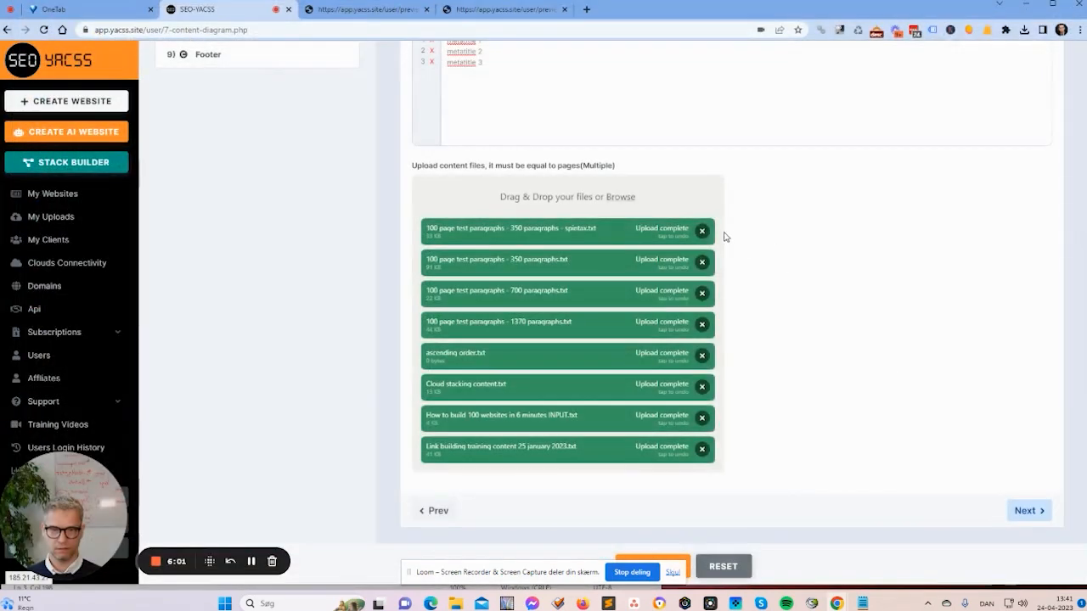
{"action": "left_click", "coordinate": [701, 228]}
{"action": "left_click", "coordinate": [702, 263]}
{"action": "left_click", "coordinate": [702, 294]}
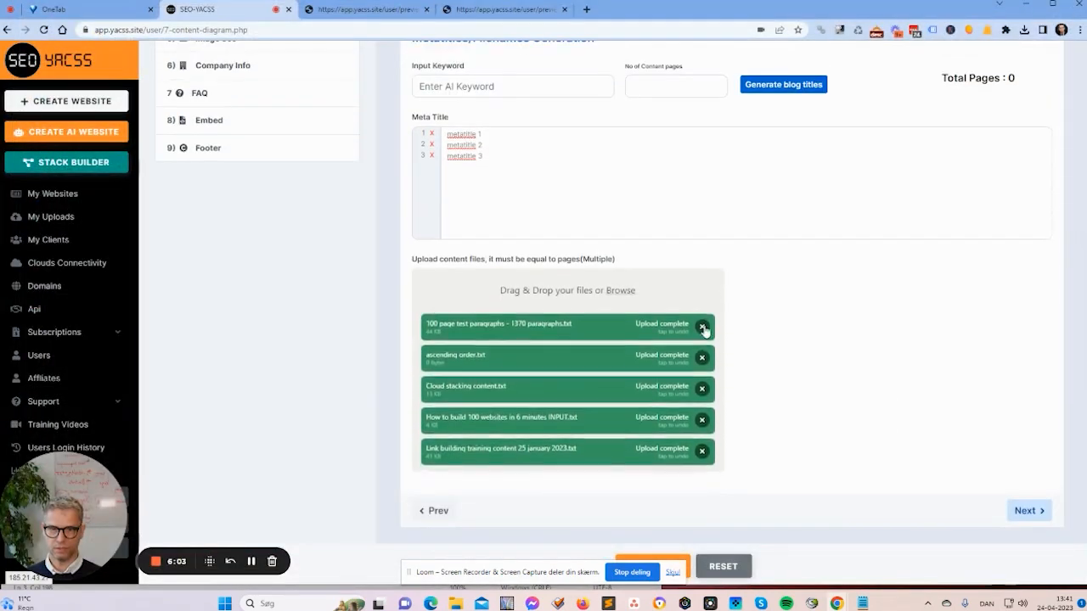
{"action": "left_click", "coordinate": [702, 326]}
{"action": "left_click", "coordinate": [702, 358]}
{"action": "left_click", "coordinate": [702, 389]}
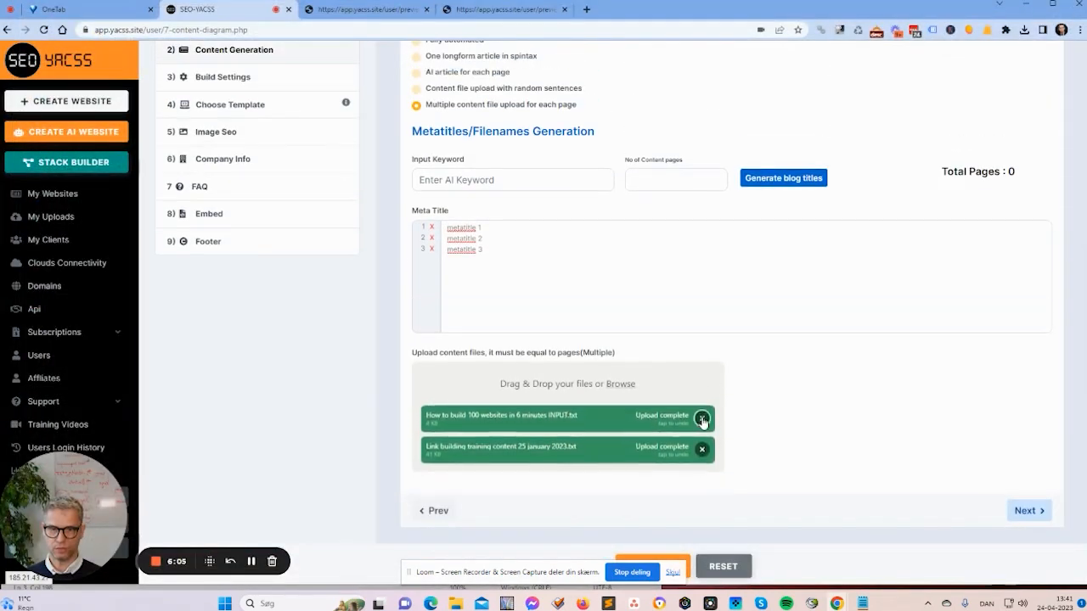
{"action": "left_click", "coordinate": [703, 417]}
{"action": "left_click", "coordinate": [703, 451]}
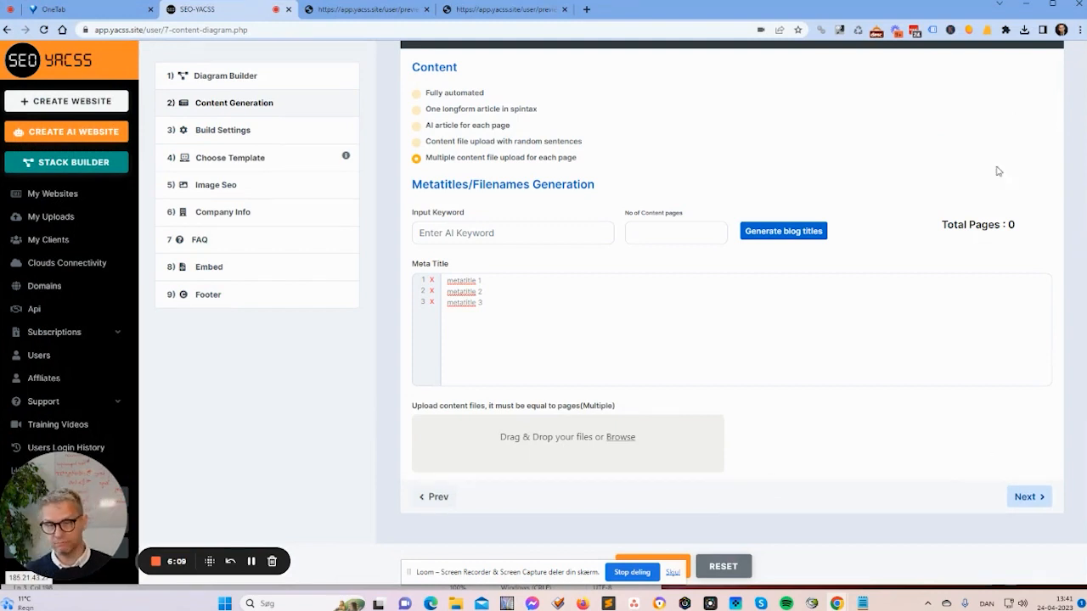
Clear every meta title from the Meta Title list and highlight the multiple content file upload option's label.
{"action": "key", "text": "ctrl+a"}
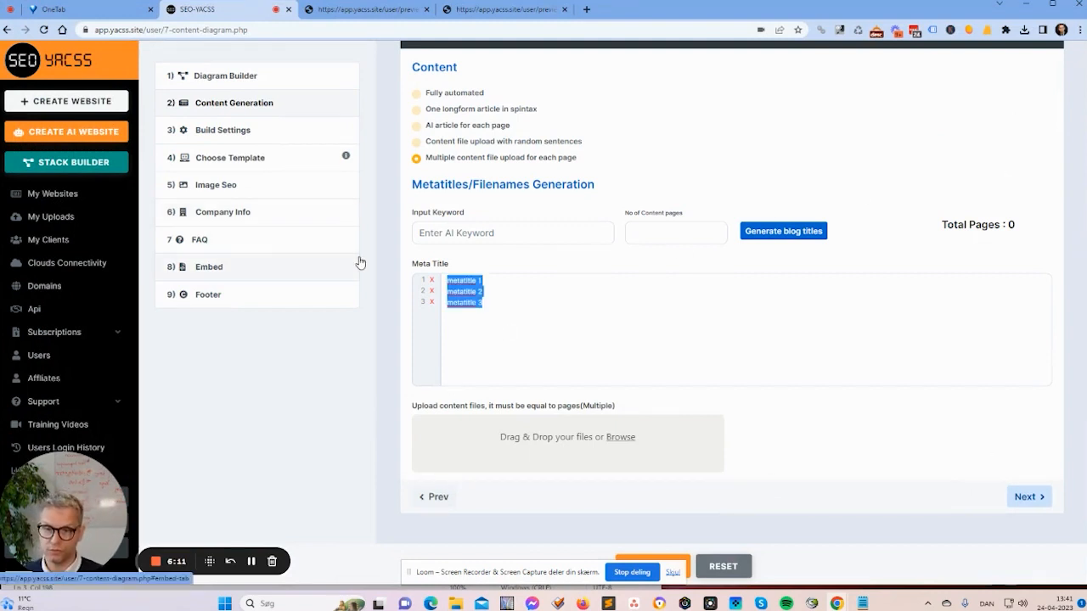
{"action": "key", "text": "Delete"}
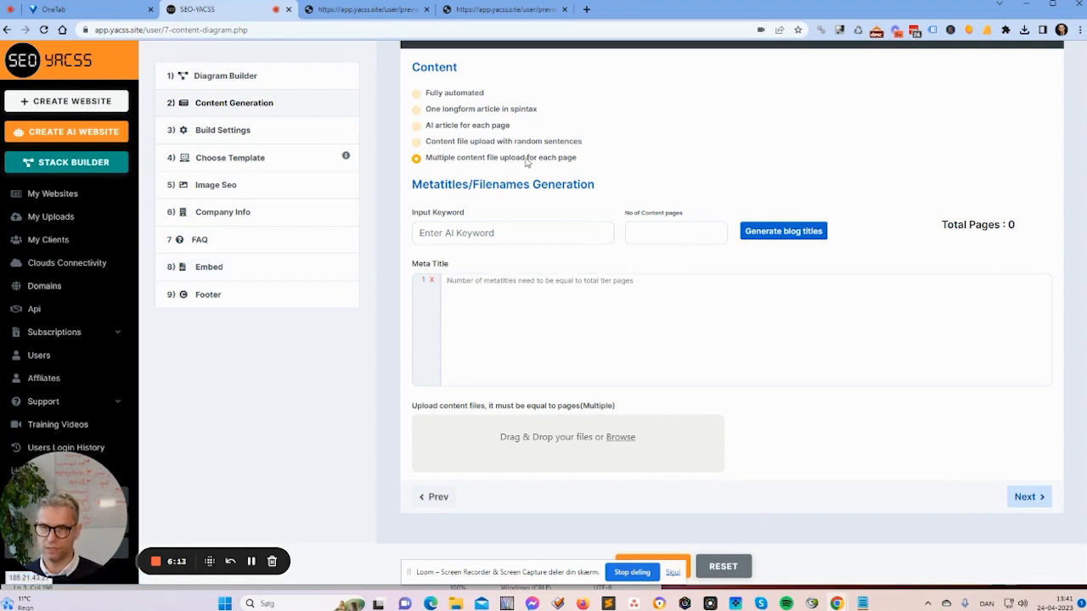
{"action": "left_click_drag", "start_coordinate": [585, 159], "coordinate": [482, 159]}
{"action": "left_click", "coordinate": [566, 176]}
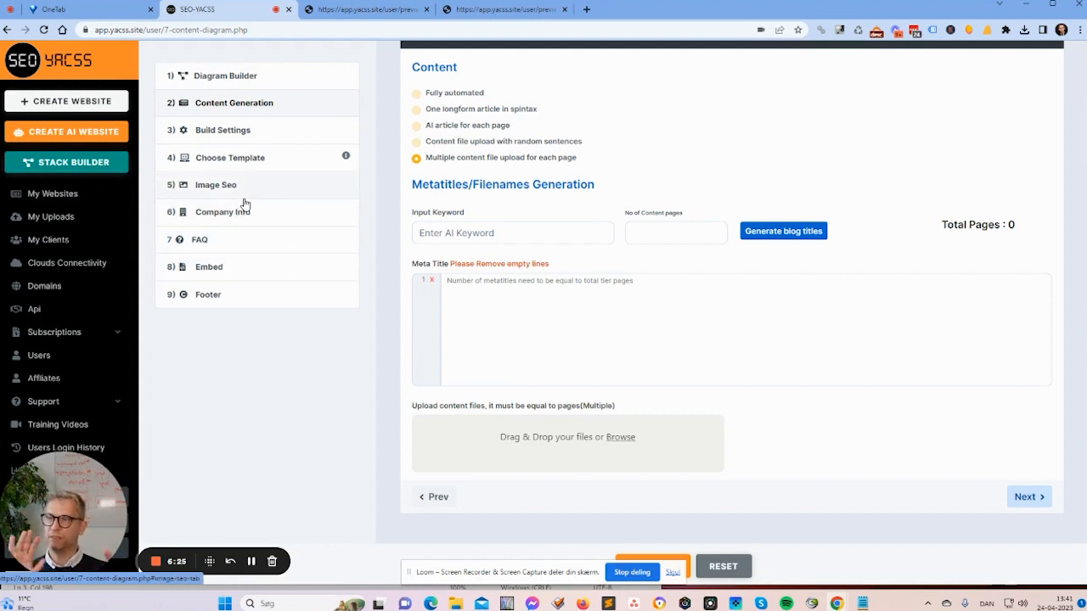
Leave the Stack Builder for the list of generated websites and start creating a new standard website.
{"action": "left_click", "coordinate": [53, 195]}
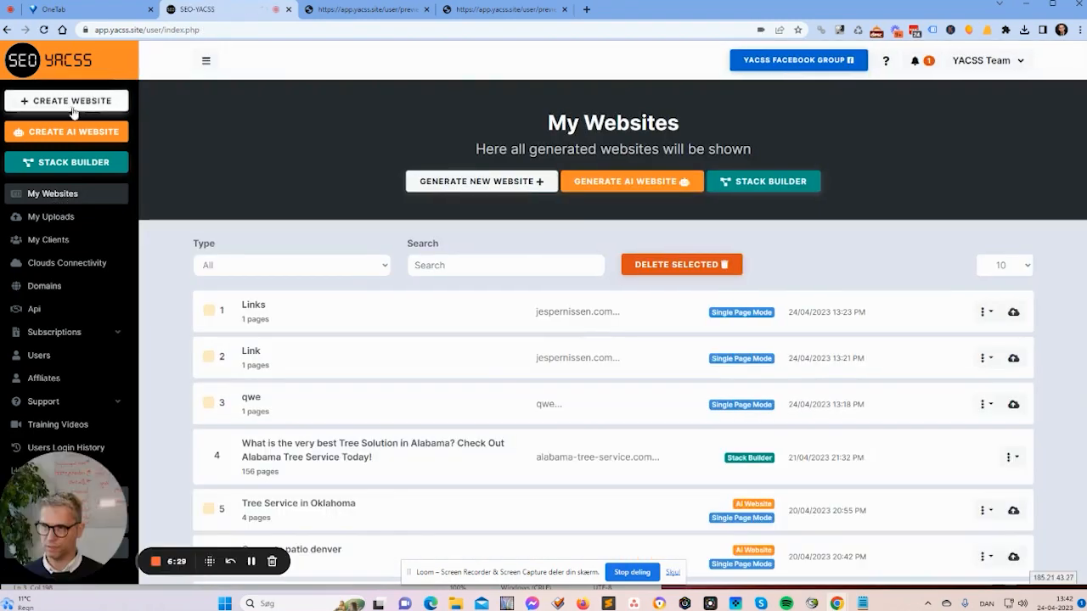
{"action": "left_click", "coordinate": [72, 106]}
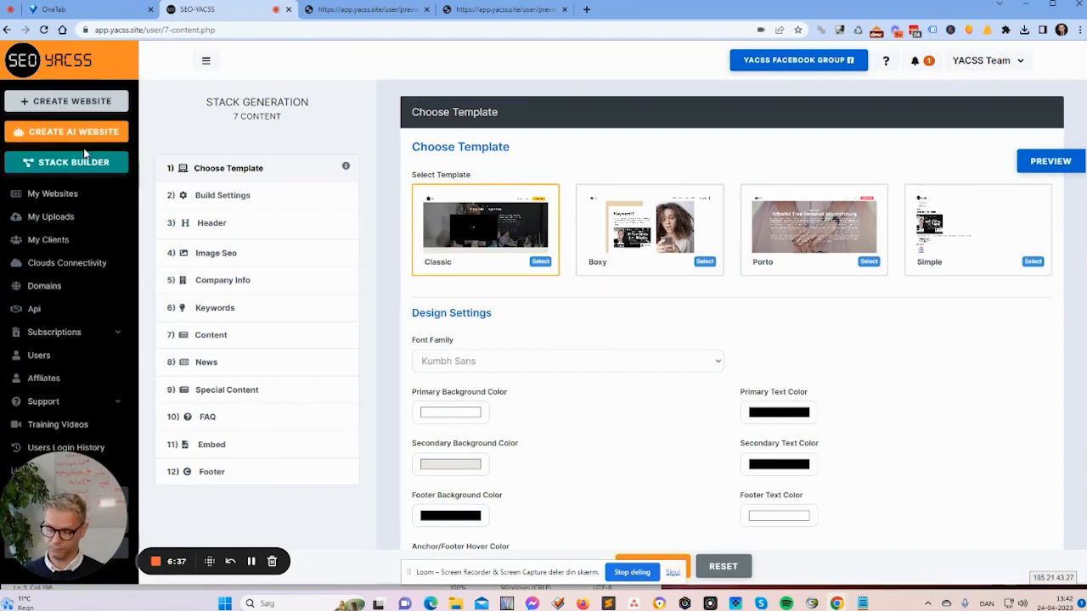
Switch to Notepad, close the Link building training content document there, and return to the new website in the browser.
{"action": "key", "text": "alt+Tab"}
{"action": "left_click", "coordinate": [381, 319]}
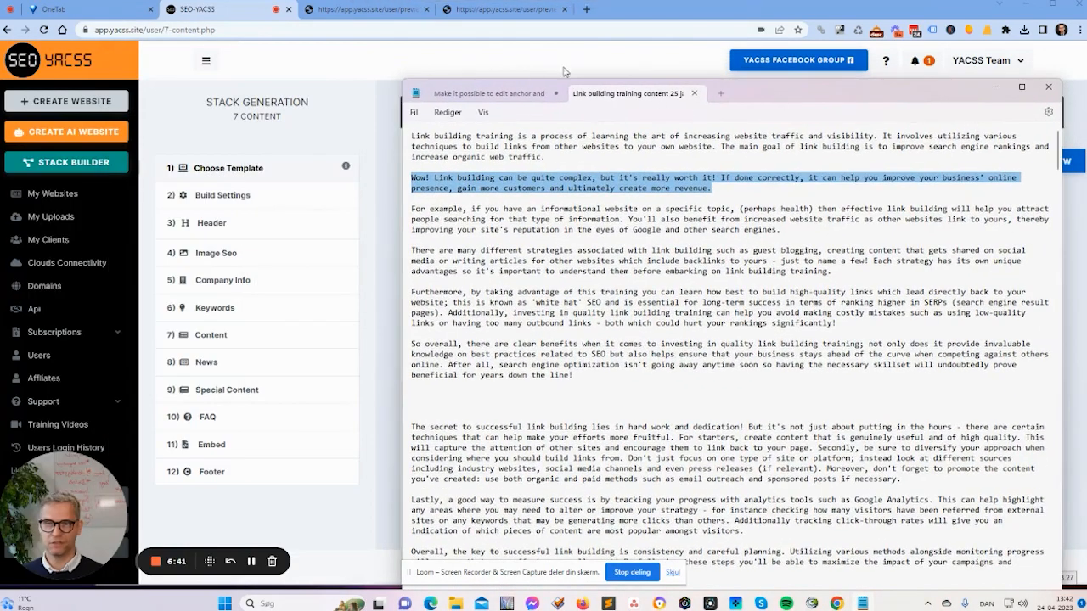
{"action": "left_click", "coordinate": [524, 89]}
{"action": "left_click", "coordinate": [698, 94]}
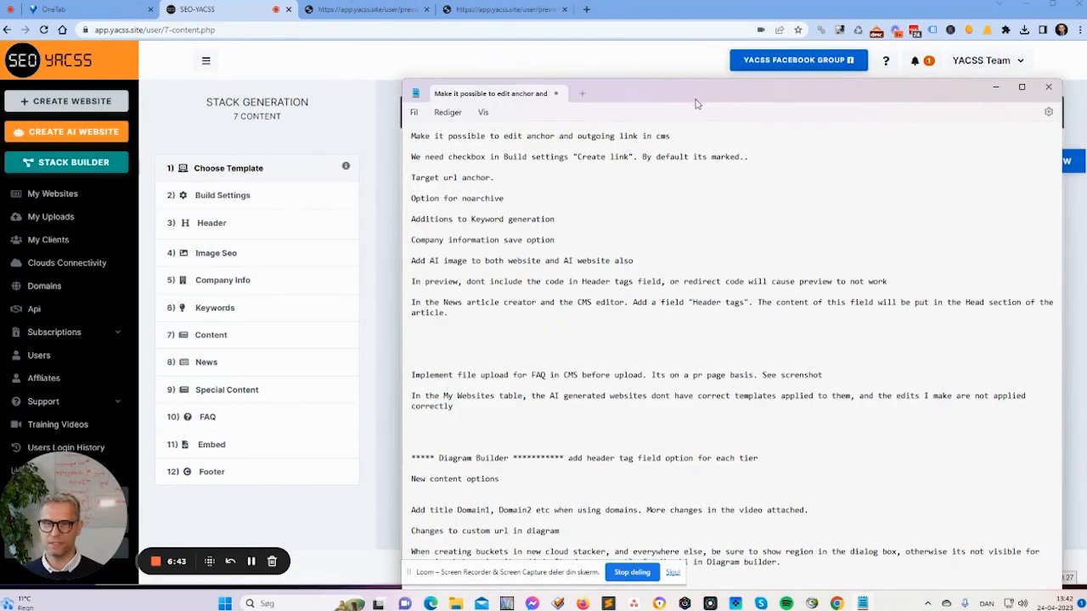
{"action": "left_click", "coordinate": [355, 106]}
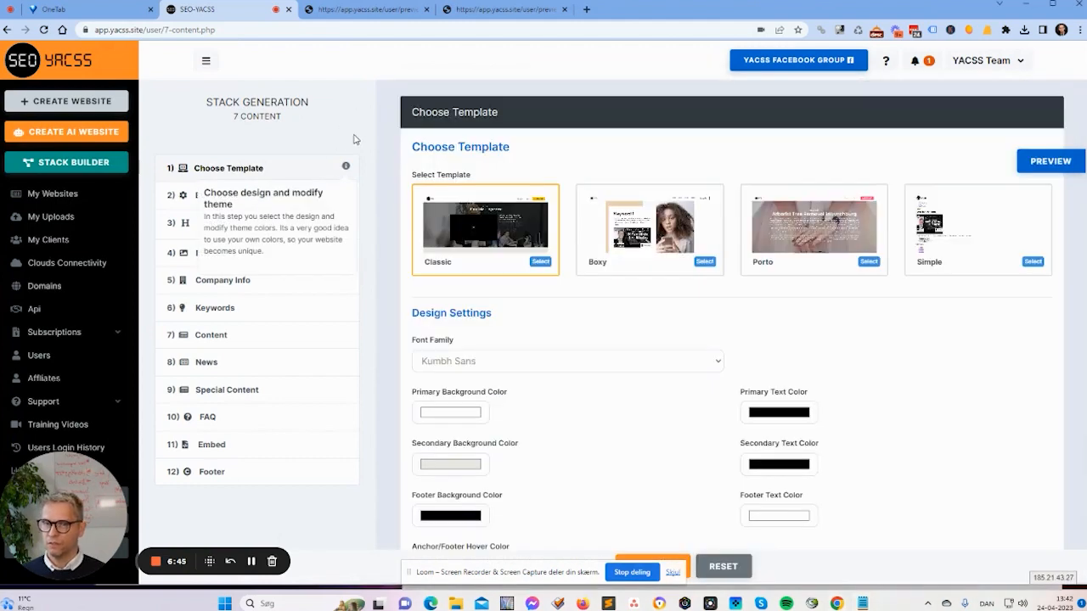
In the new website's Build Settings, name the website "Seo test".
{"action": "left_click", "coordinate": [330, 207]}
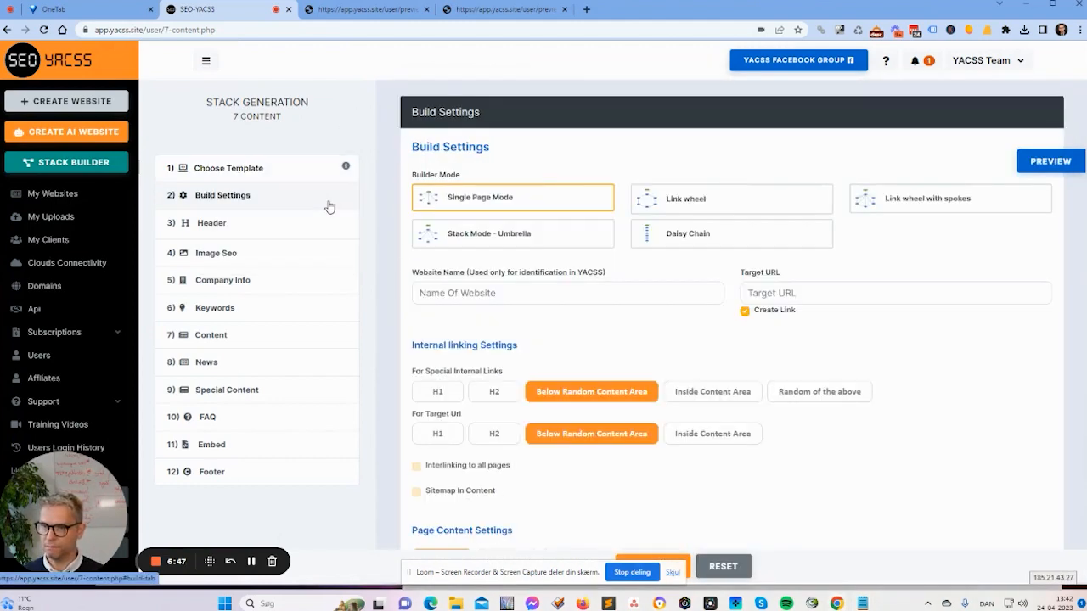
{"action": "left_click", "coordinate": [744, 312]}
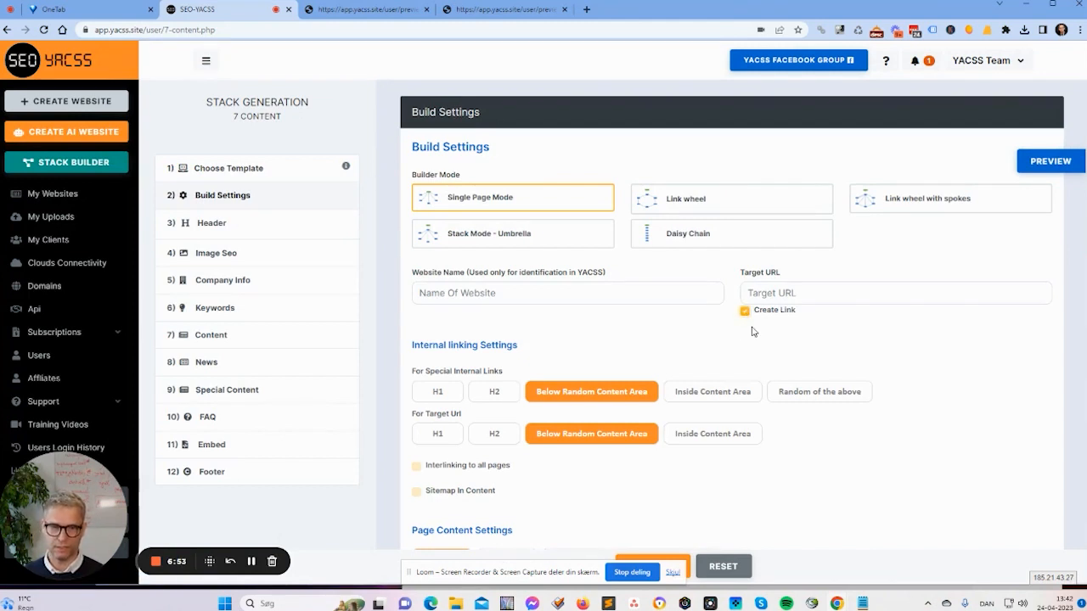
{"action": "left_click", "coordinate": [600, 291]}
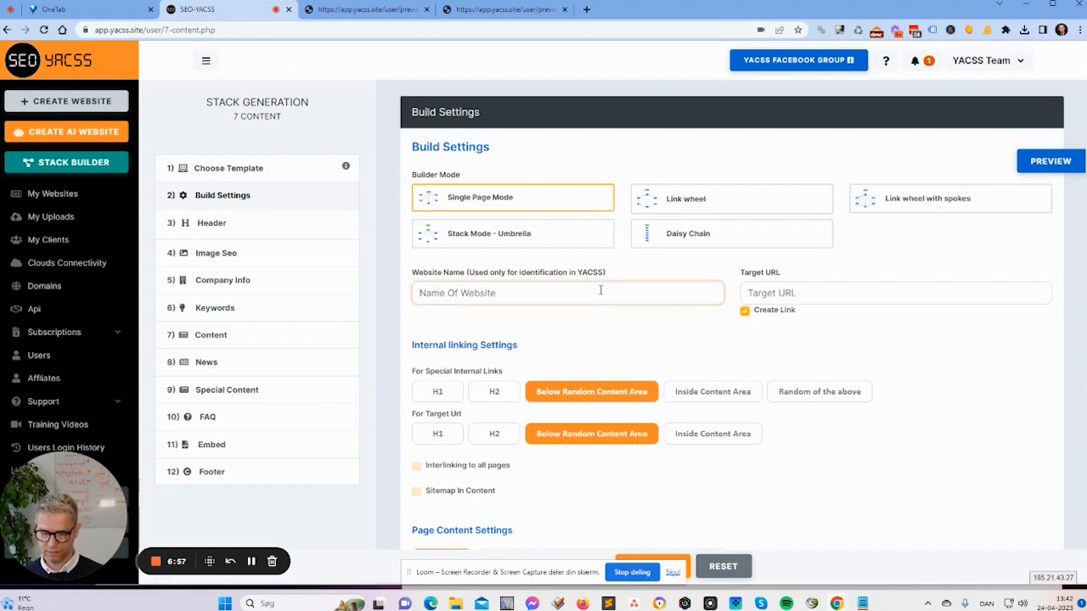
{"action": "type", "text": "AS"}
{"action": "key", "text": "BackSpace"}
{"action": "key", "text": "BackSpace"}
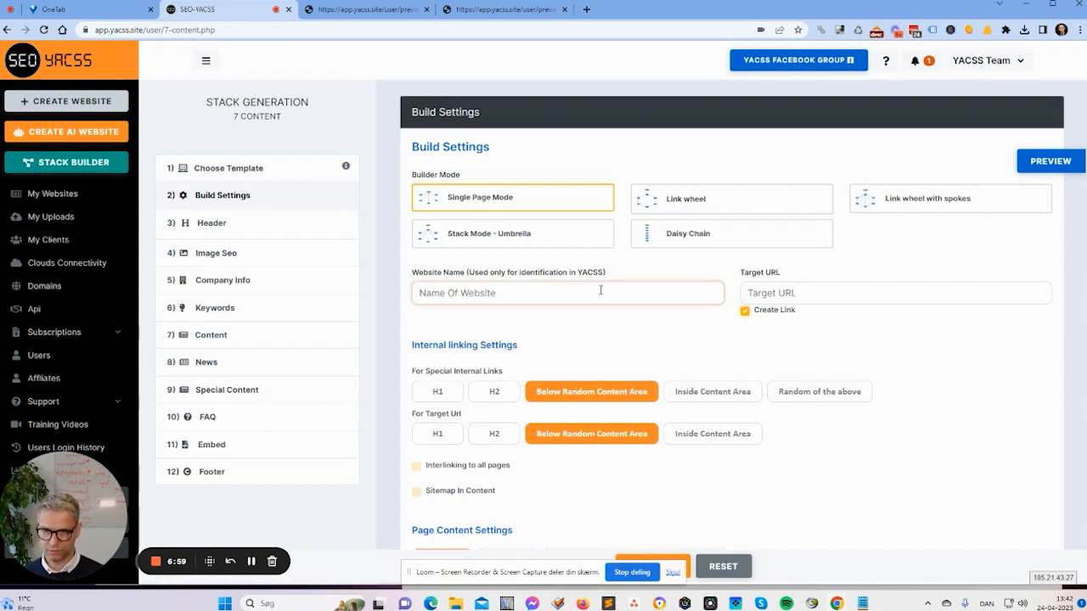
{"action": "type", "text": "Seo test"}
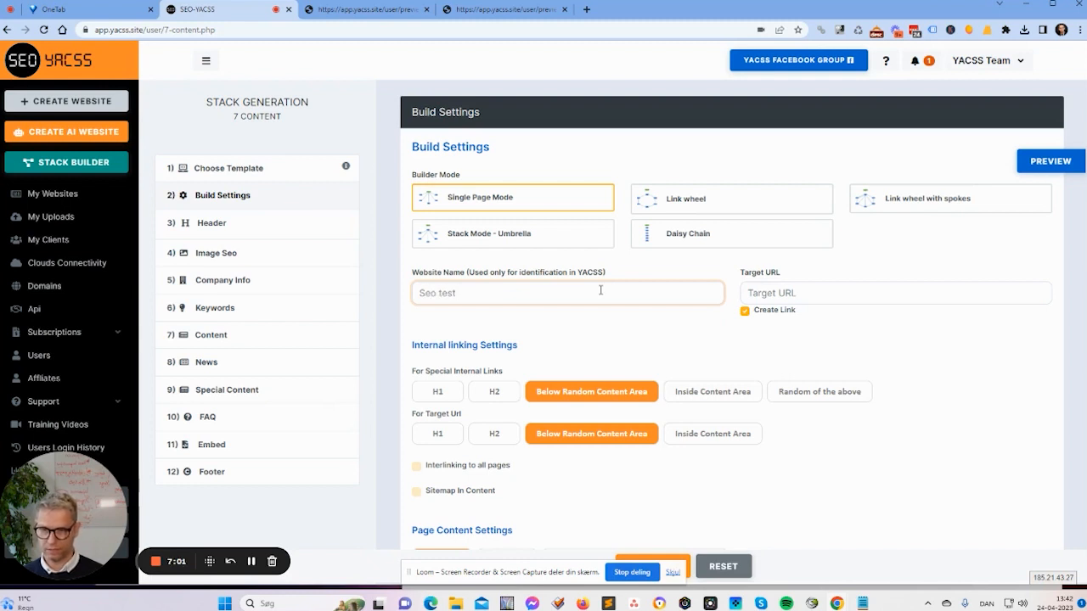
Enter the site owner's https website address as the Target URL, keeping its Create Link option enabled.
{"action": "left_click", "coordinate": [854, 290]}
{"action": "type", "text": "httpos"}
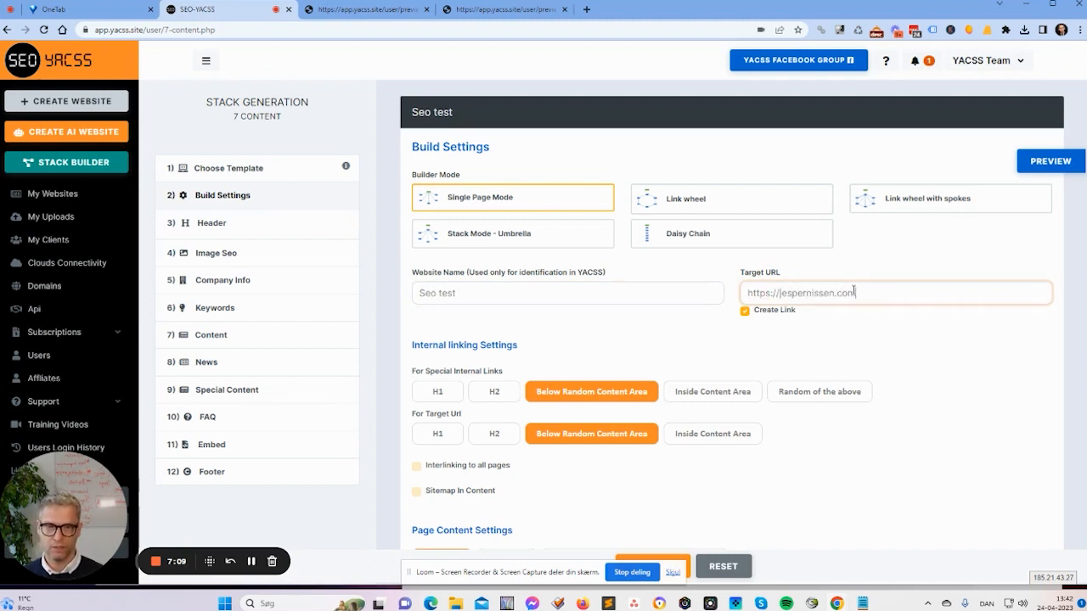
{"action": "left_click", "coordinate": [745, 313]}
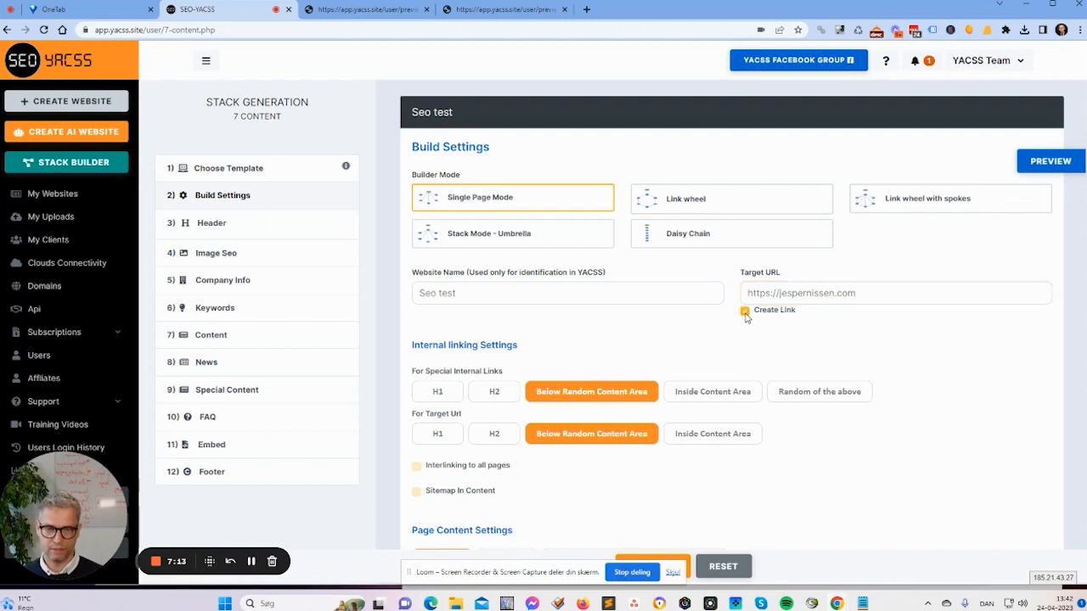
Enter "seo" as both the meta title and the meta description in the website's Header settings.
{"action": "left_click", "coordinate": [348, 219]}
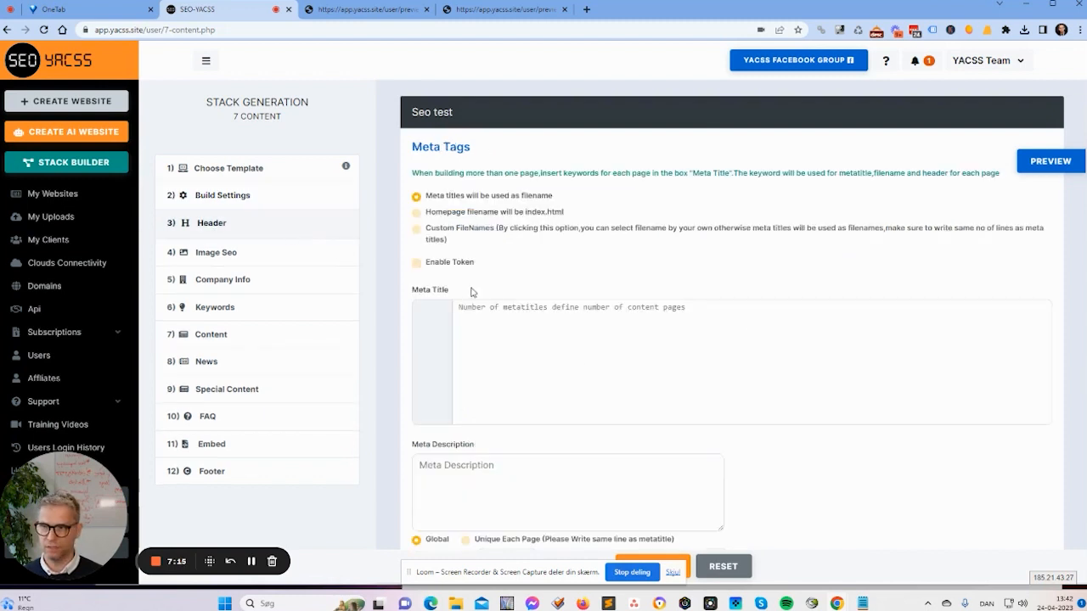
{"action": "type", "text": "seo"}
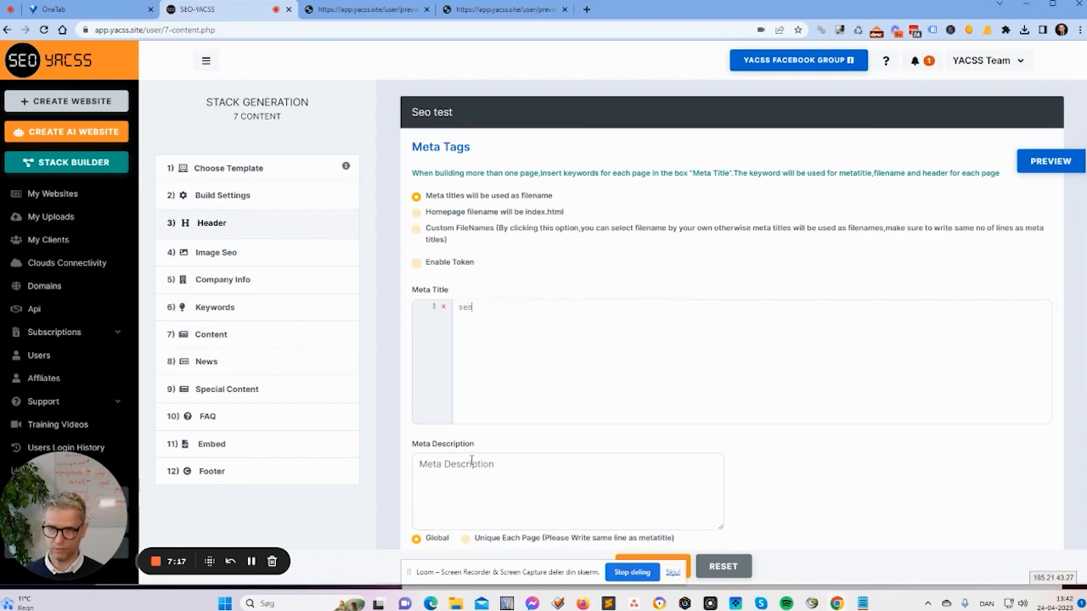
{"action": "left_click", "coordinate": [471, 460]}
{"action": "type", "text": "seo"}
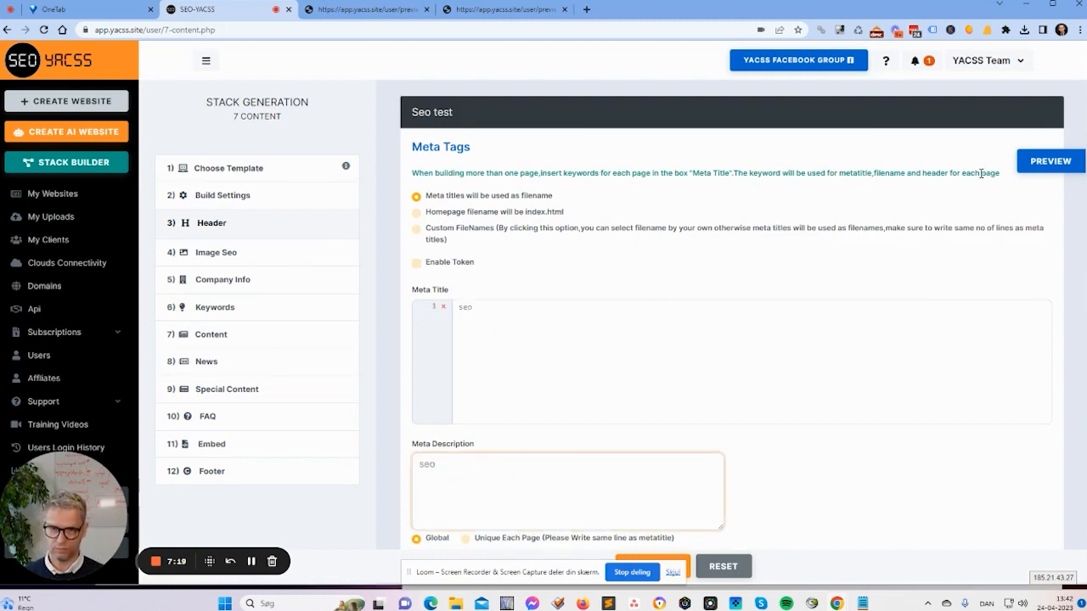
Preview the generated page, close the preview and return to the website's Build Settings.
{"action": "left_click", "coordinate": [1055, 174]}
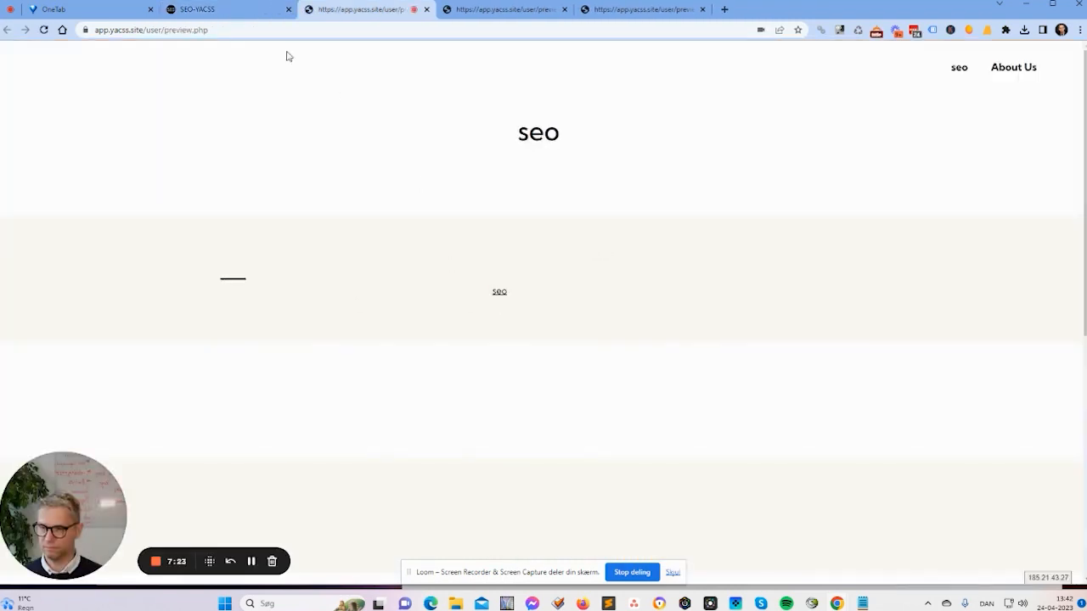
{"action": "left_click", "coordinate": [263, 12]}
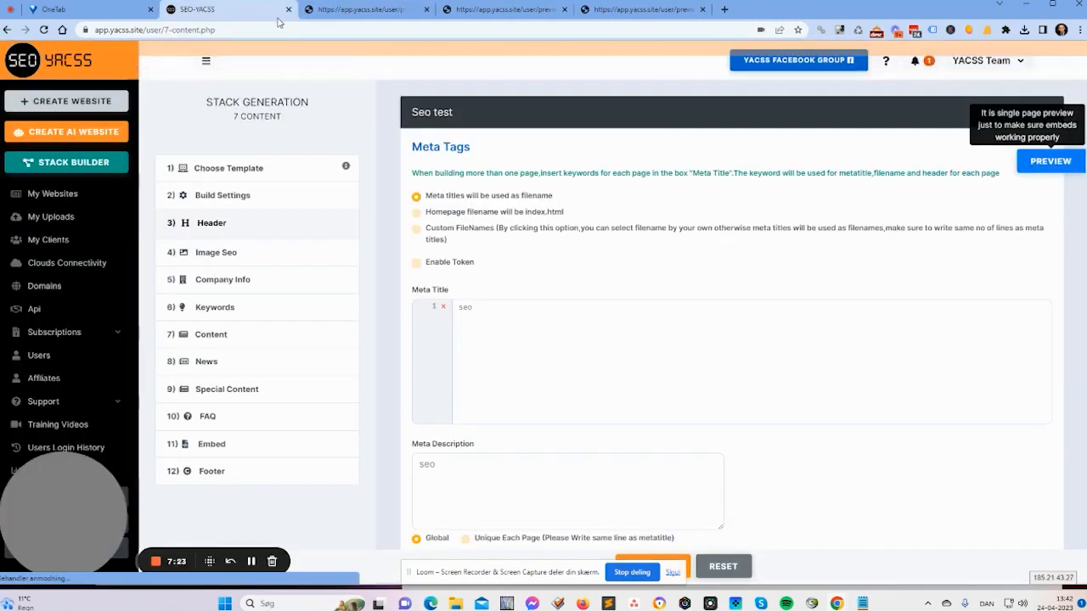
{"action": "left_click", "coordinate": [426, 10]}
{"action": "left_click", "coordinate": [279, 198]}
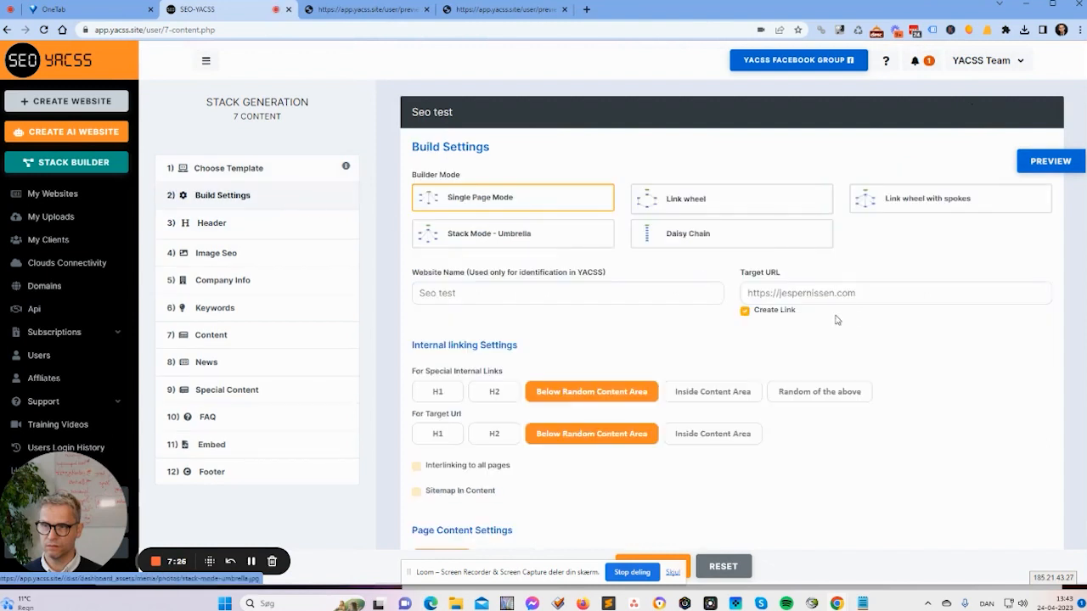
Turn the Create Link option off and on again for the Target URL, highlighting the address and its label.
{"action": "left_click", "coordinate": [745, 311]}
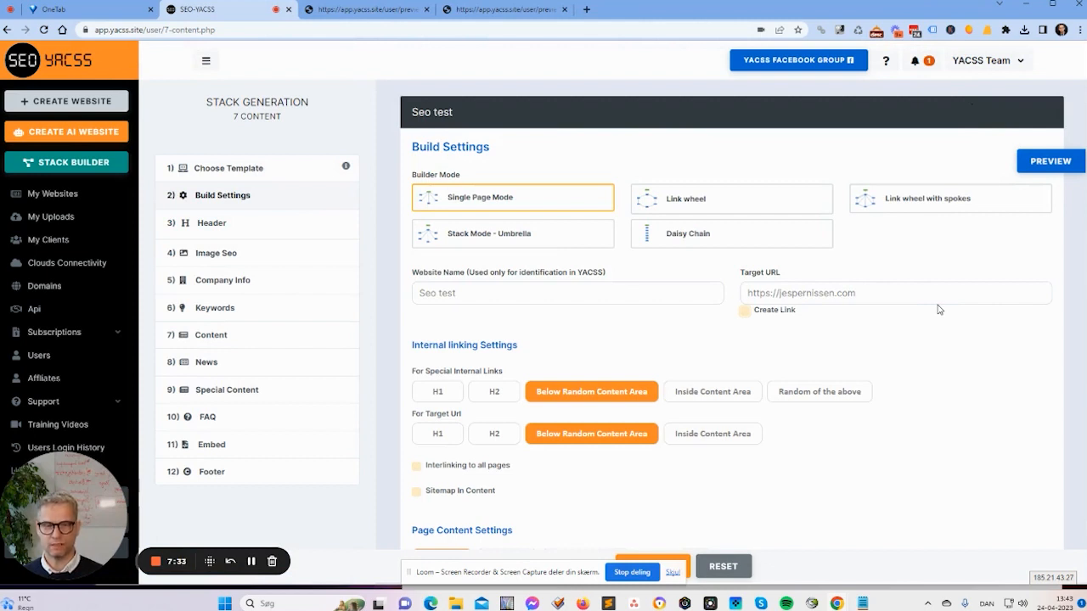
{"action": "left_click_drag", "start_coordinate": [859, 292], "coordinate": [724, 298]}
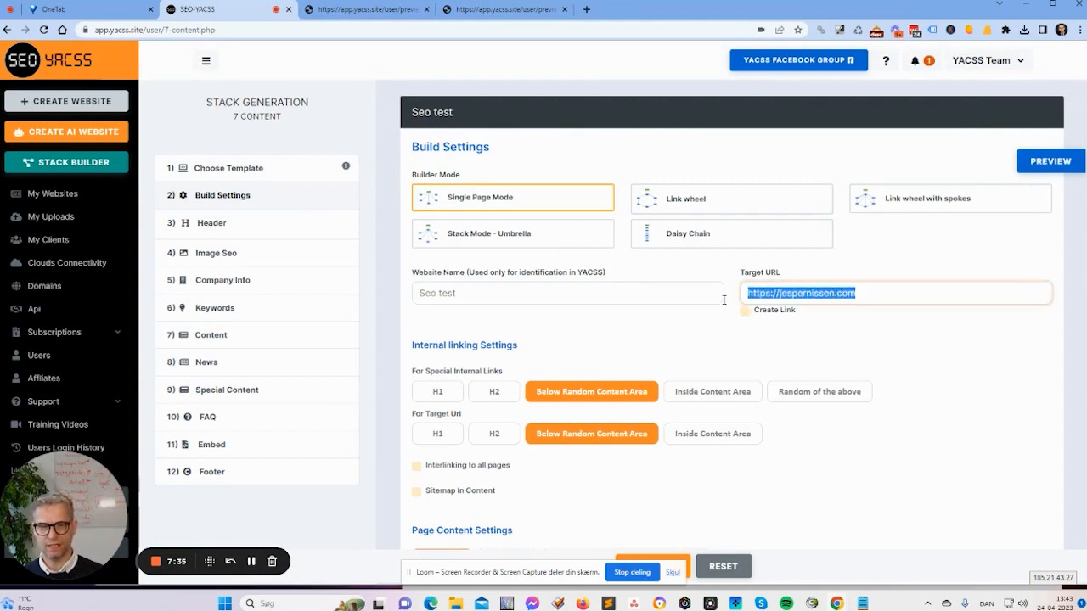
{"action": "left_click", "coordinate": [745, 311]}
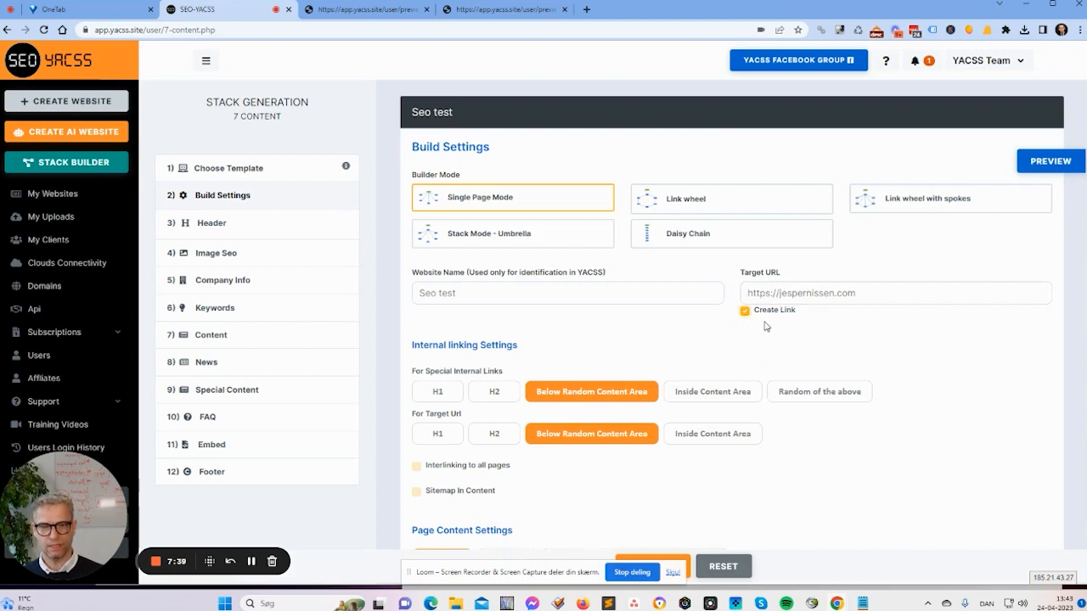
{"action": "left_click_drag", "start_coordinate": [790, 274], "coordinate": [742, 273]}
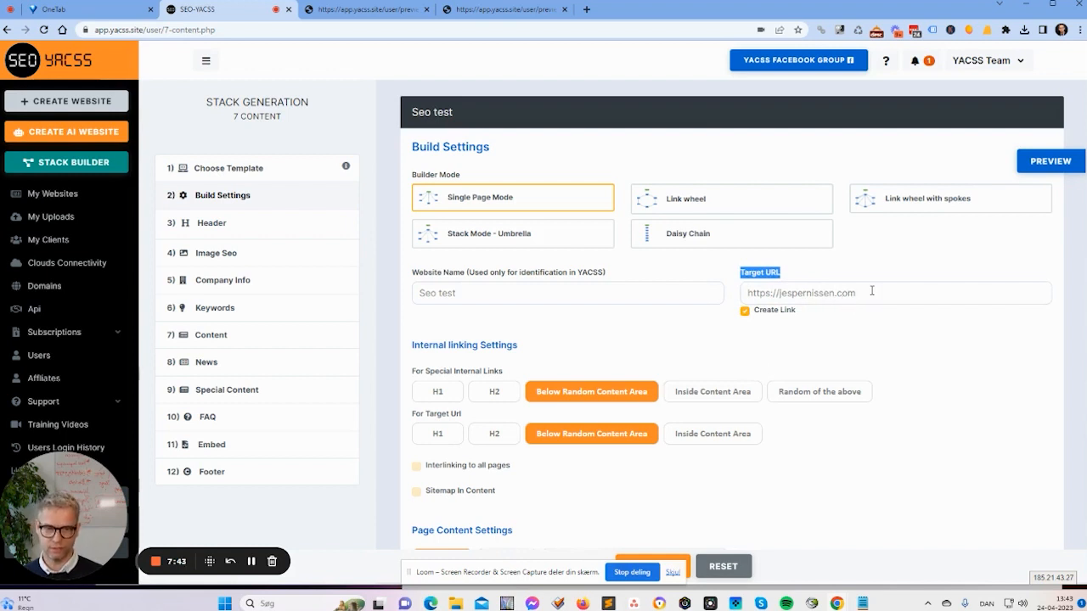
Copy the Target URL from Build Settings and open a fresh preview of the page.
{"action": "left_click_drag", "start_coordinate": [871, 291], "coordinate": [730, 297]}
{"action": "key", "text": "ctrl+c"}
{"action": "right_click", "coordinate": [805, 295]}
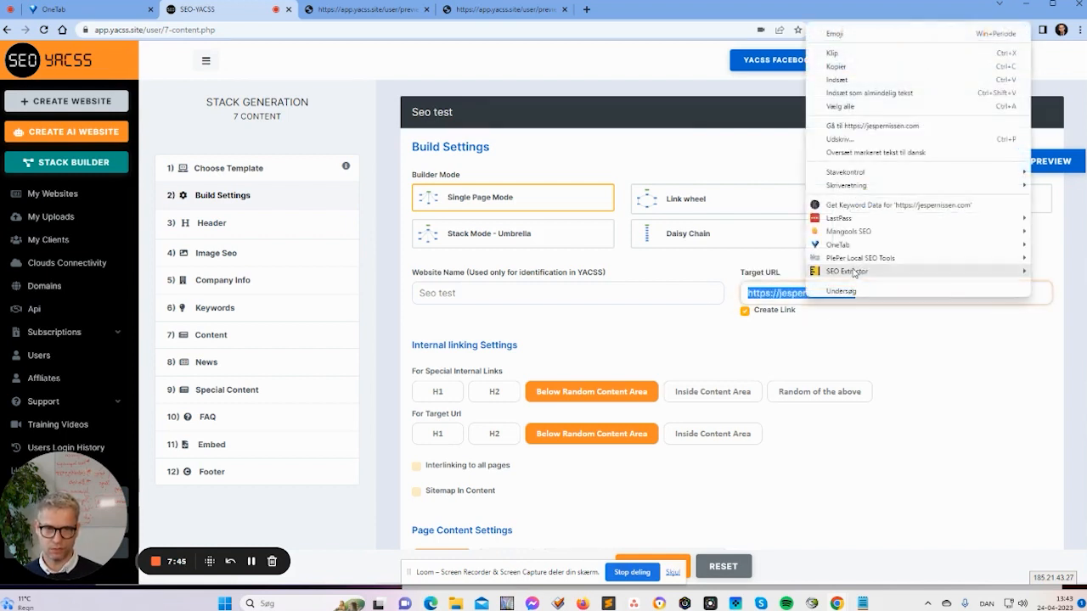
{"action": "left_click", "coordinate": [902, 66]}
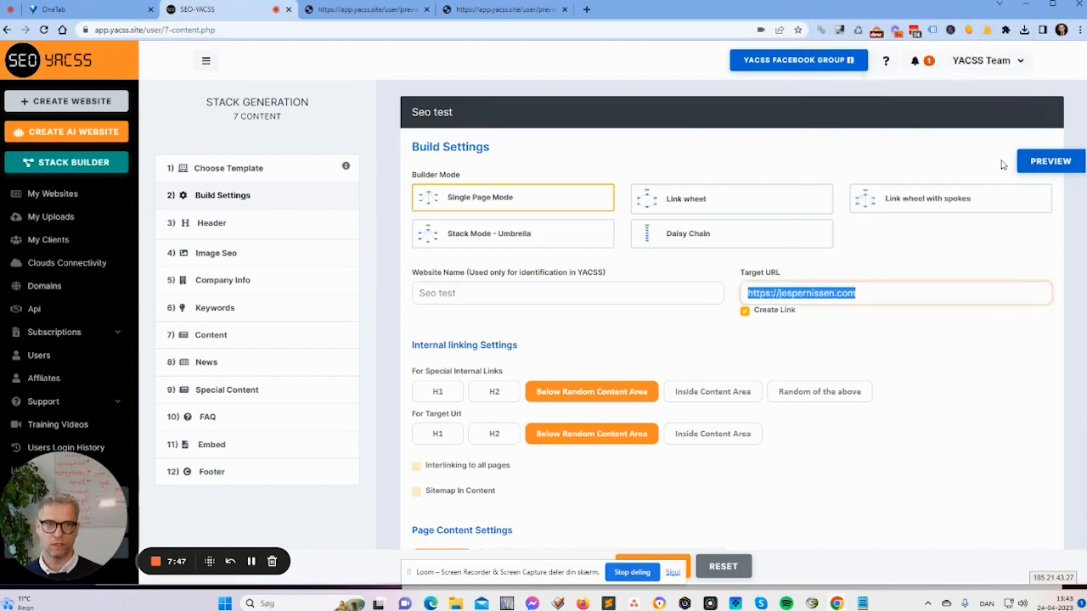
{"action": "left_click", "coordinate": [1041, 162]}
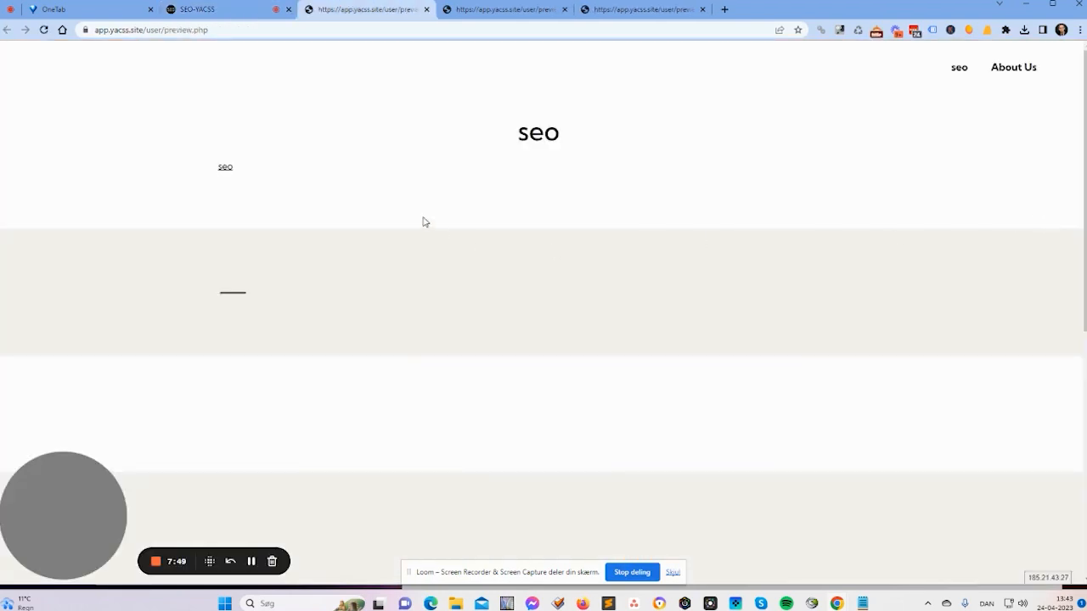
Open the preview page's source code and search it for the copied Target URL.
{"action": "right_click", "coordinate": [423, 220]}
{"action": "left_click", "coordinate": [524, 488]}
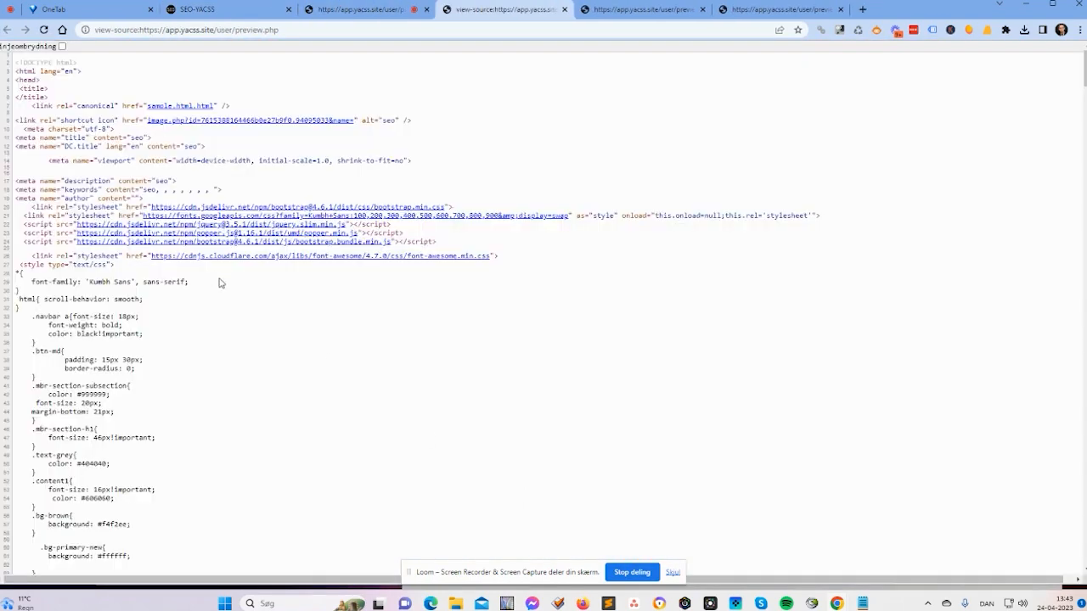
{"action": "key", "text": "ctrl+f"}
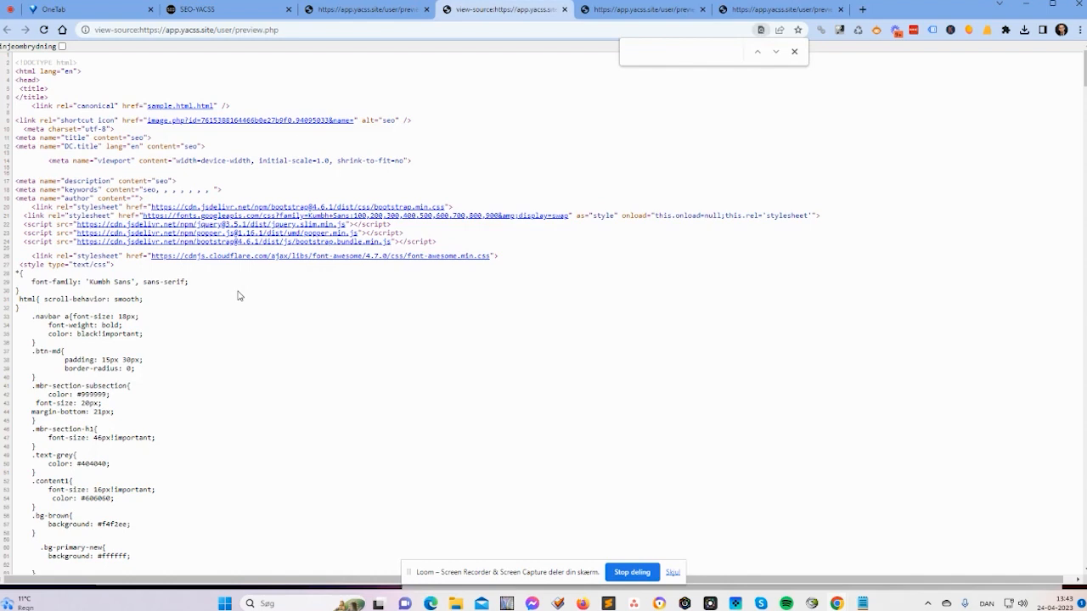
{"action": "key", "text": "ctrl+v"}
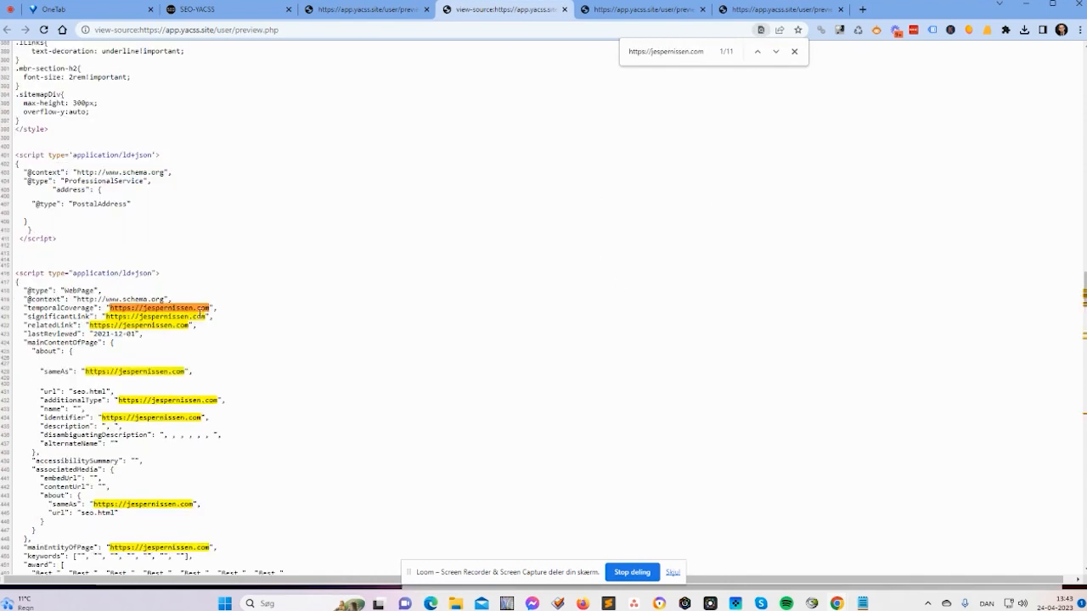
Go through the Target URL matches in the preview's source code up to the link in the page body, and close the source.
{"action": "left_click", "coordinate": [775, 52]}
{"action": "left_click", "coordinate": [775, 52]}
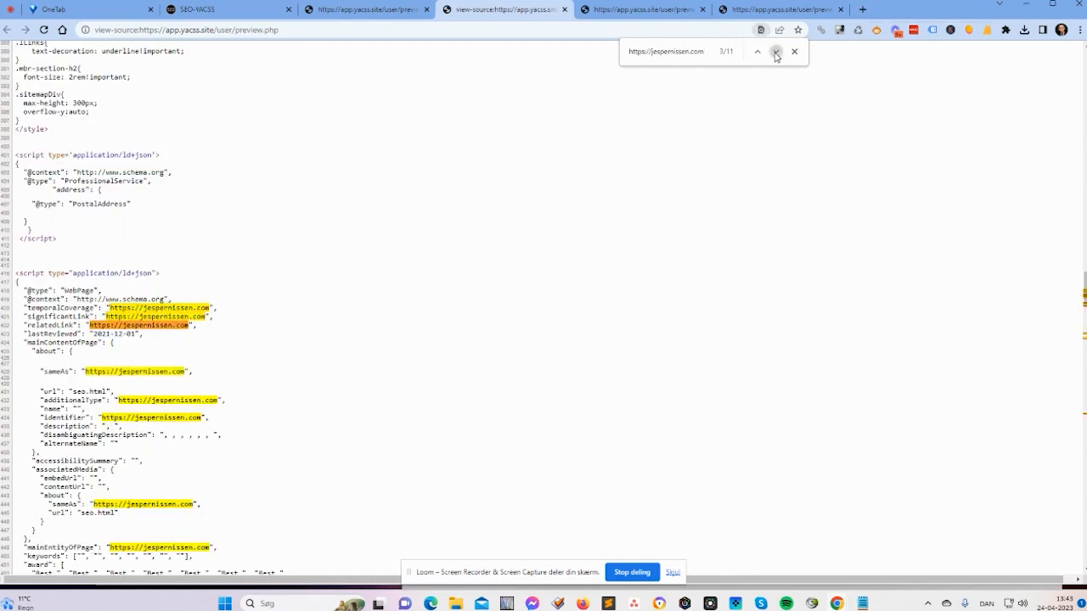
{"action": "left_click", "coordinate": [775, 52]}
{"action": "left_click", "coordinate": [775, 53]}
{"action": "left_click", "coordinate": [775, 52]}
{"action": "left_click", "coordinate": [775, 52]}
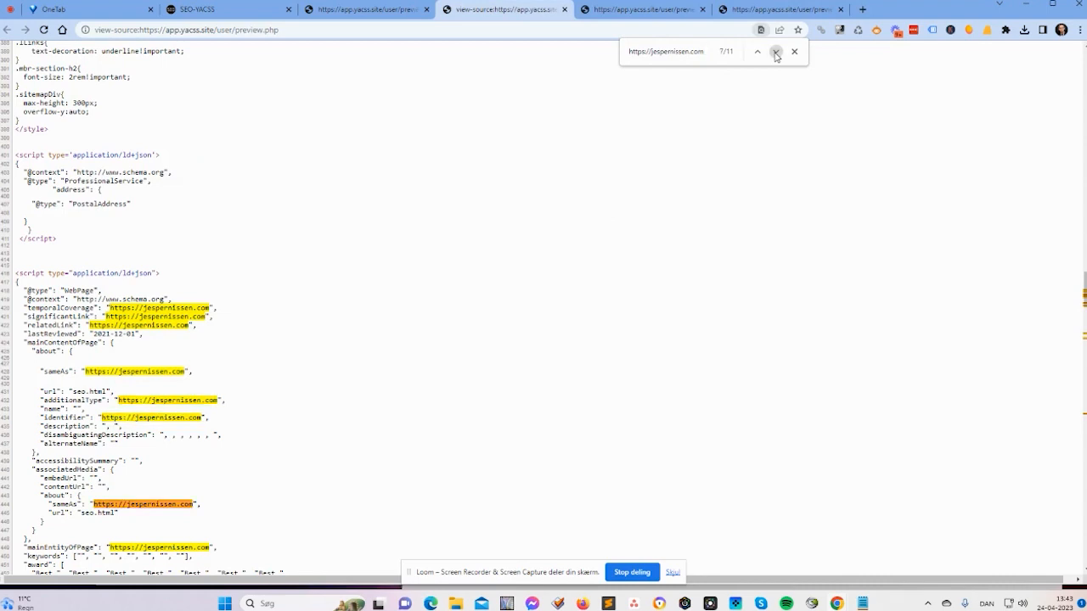
{"action": "left_click", "coordinate": [775, 52]}
{"action": "left_click", "coordinate": [775, 52]}
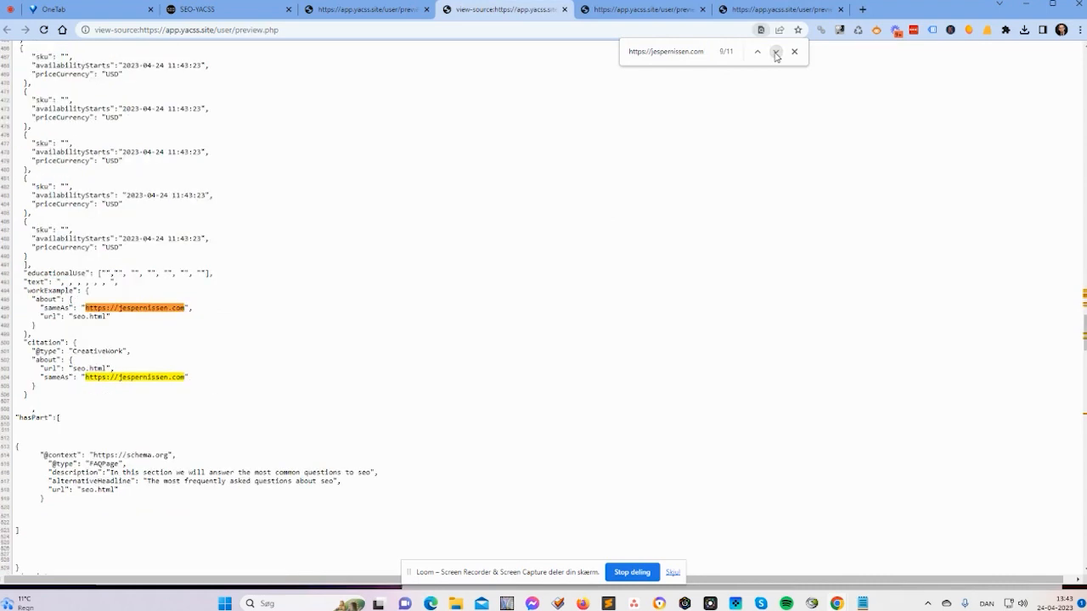
{"action": "left_click", "coordinate": [775, 52]}
{"action": "left_click", "coordinate": [775, 53]}
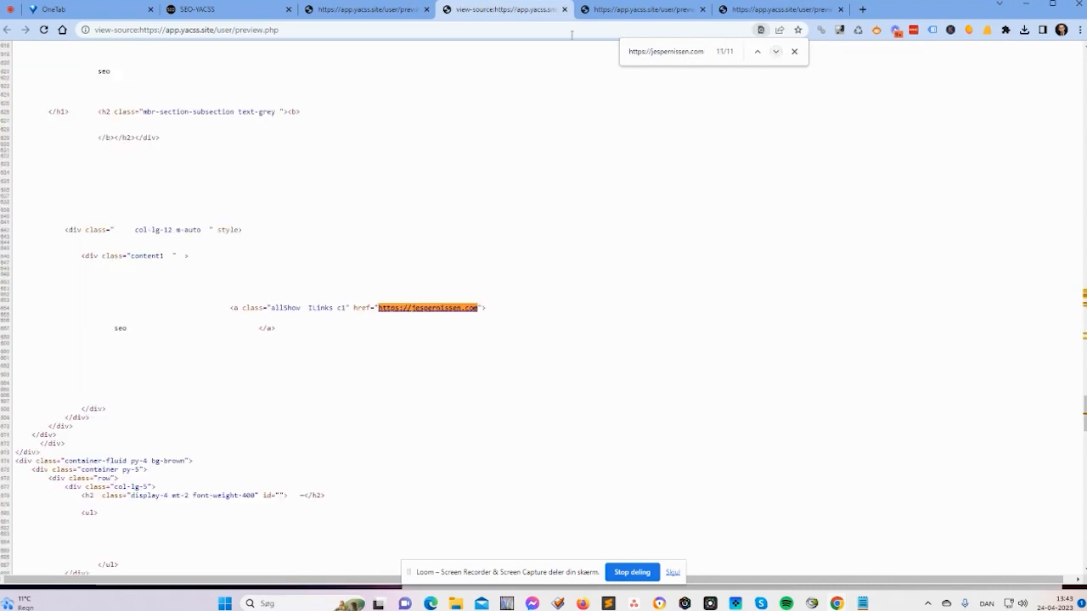
{"action": "left_click", "coordinate": [564, 9]}
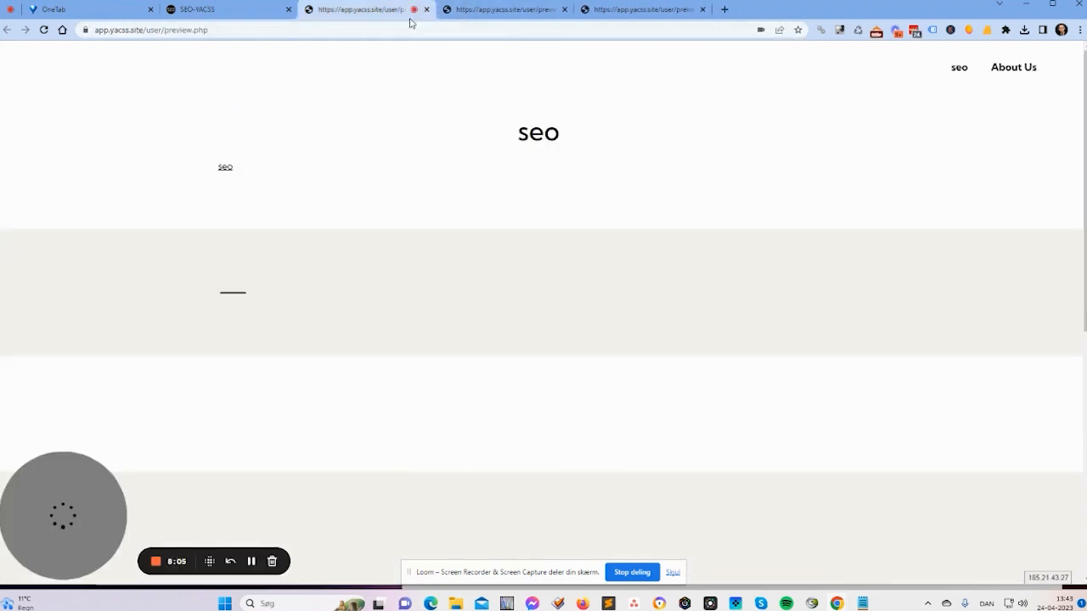
Turn Create Link off and on again for the Target URL in Build Settings, viewing the Content section in between.
{"action": "left_click", "coordinate": [216, 12]}
{"action": "triple_click", "coordinate": [874, 290]}
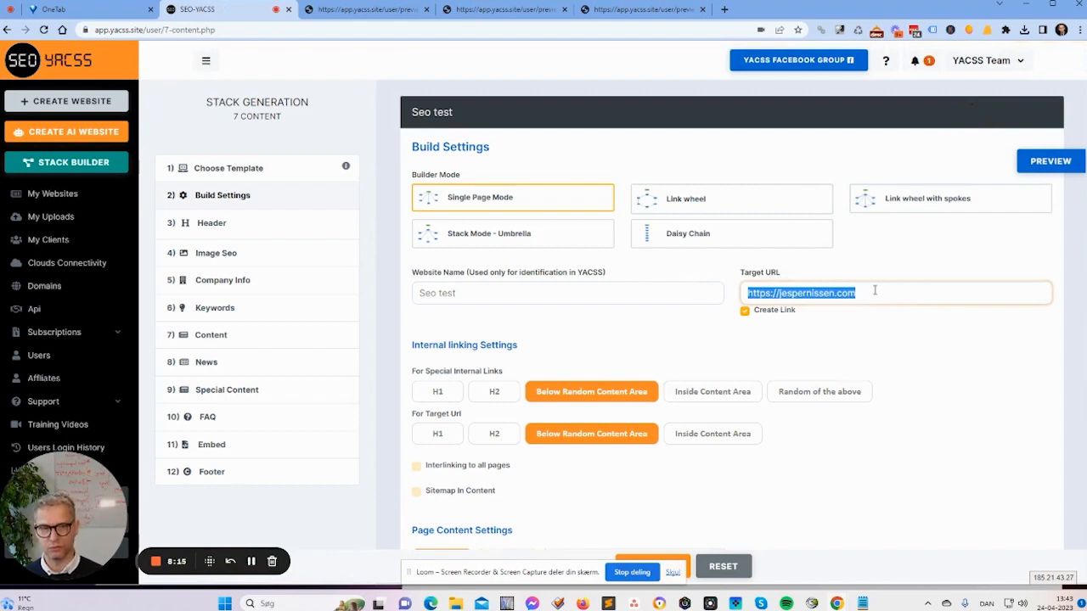
{"action": "left_click", "coordinate": [744, 312]}
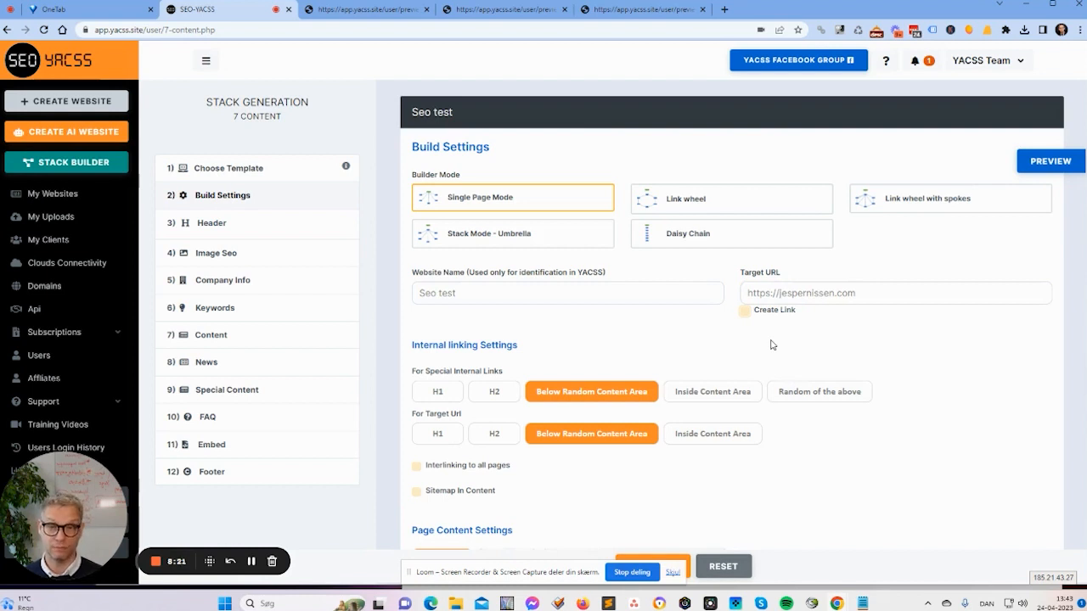
{"action": "left_click", "coordinate": [232, 336]}
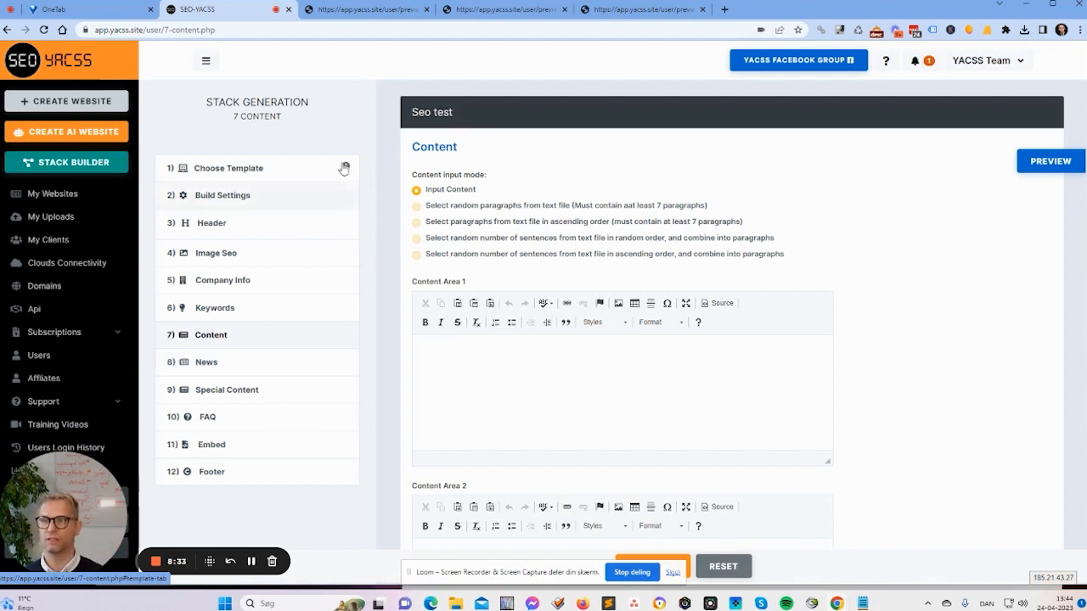
{"action": "left_click", "coordinate": [258, 197]}
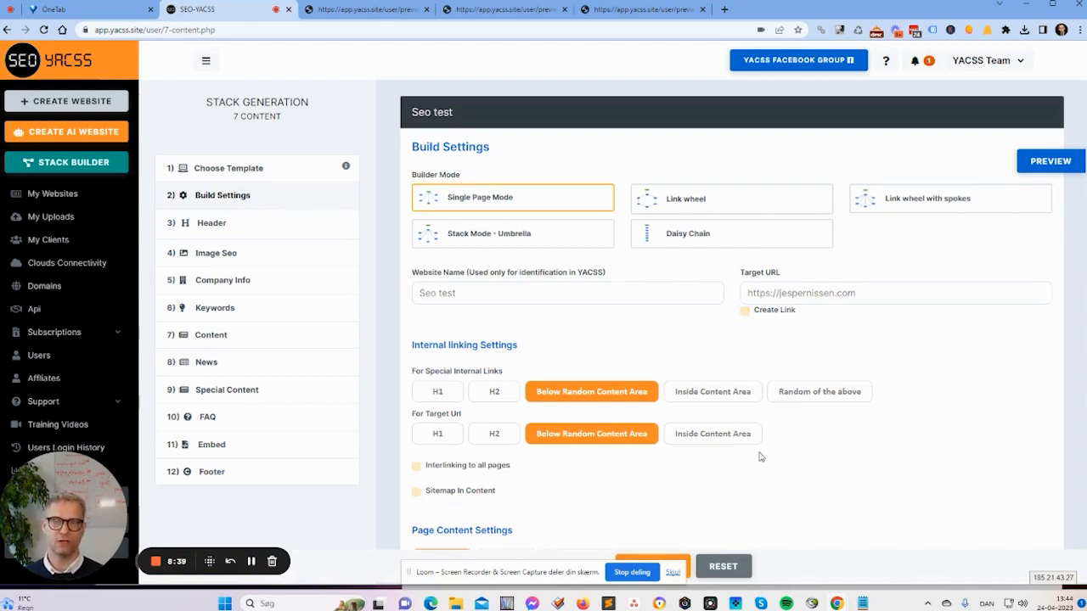
{"action": "left_click", "coordinate": [744, 311]}
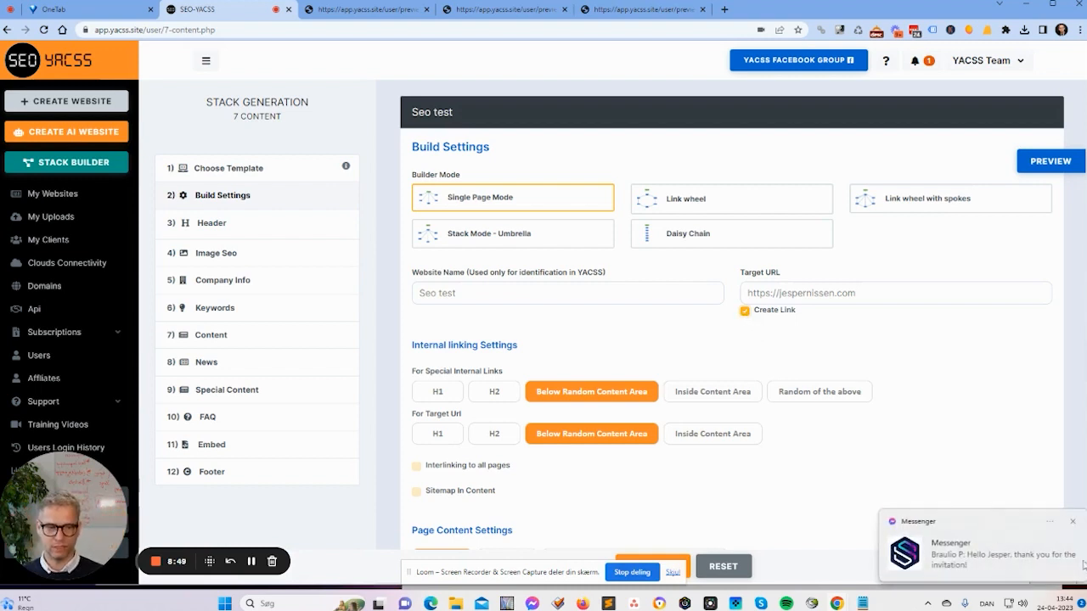
{"action": "left_click", "coordinate": [1073, 522]}
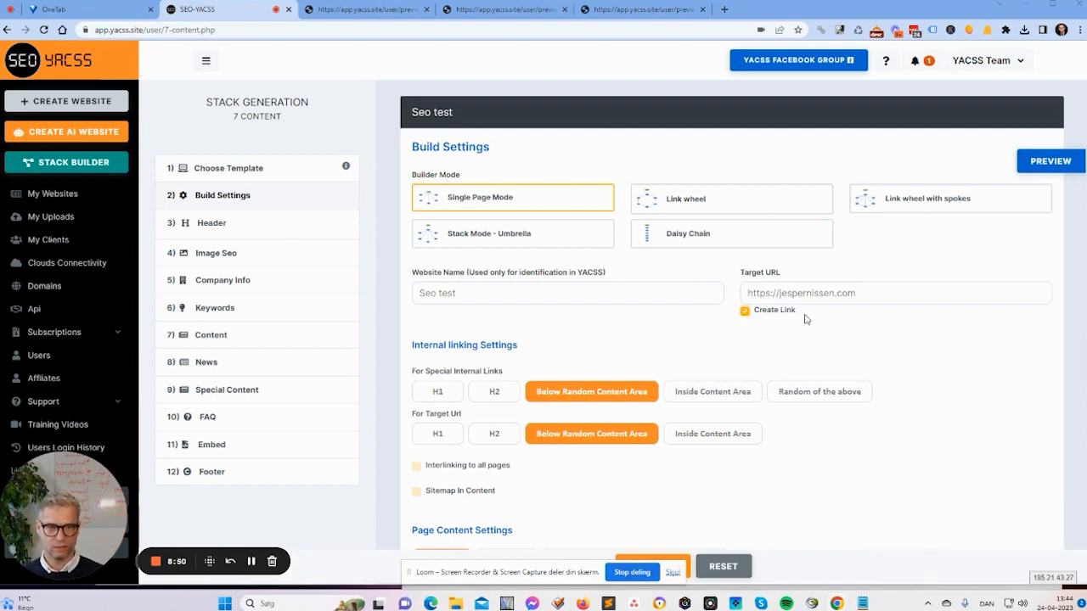
Turn Create Link off and on again, highlighting the For Target Url label in the internal linking settings.
{"action": "left_click", "coordinate": [744, 313]}
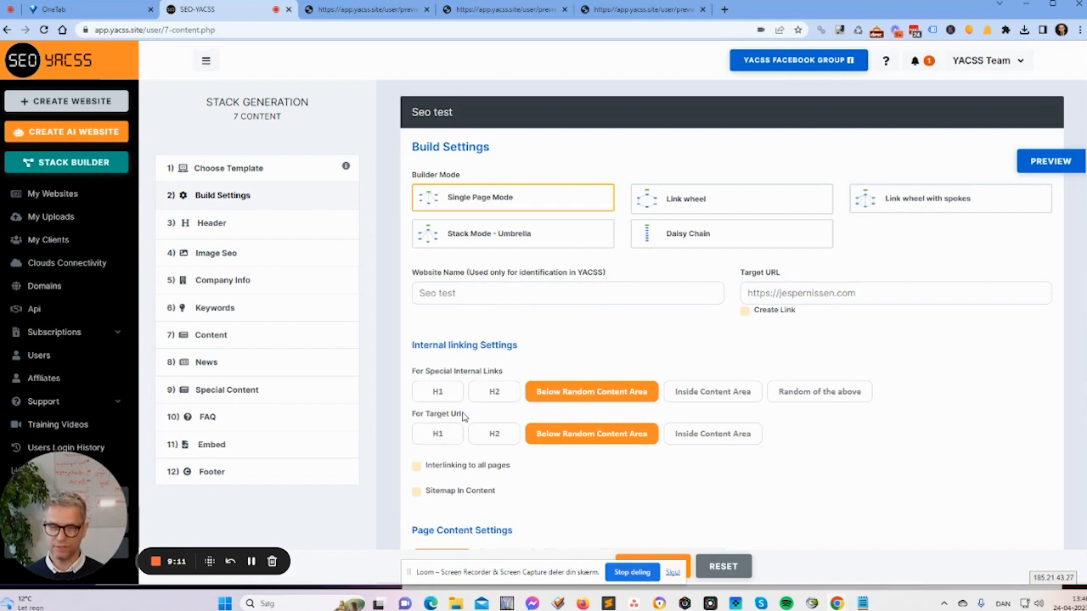
{"action": "left_click_drag", "start_coordinate": [463, 416], "coordinate": [403, 416]}
{"action": "left_click", "coordinate": [727, 499]}
{"action": "left_click", "coordinate": [745, 312]}
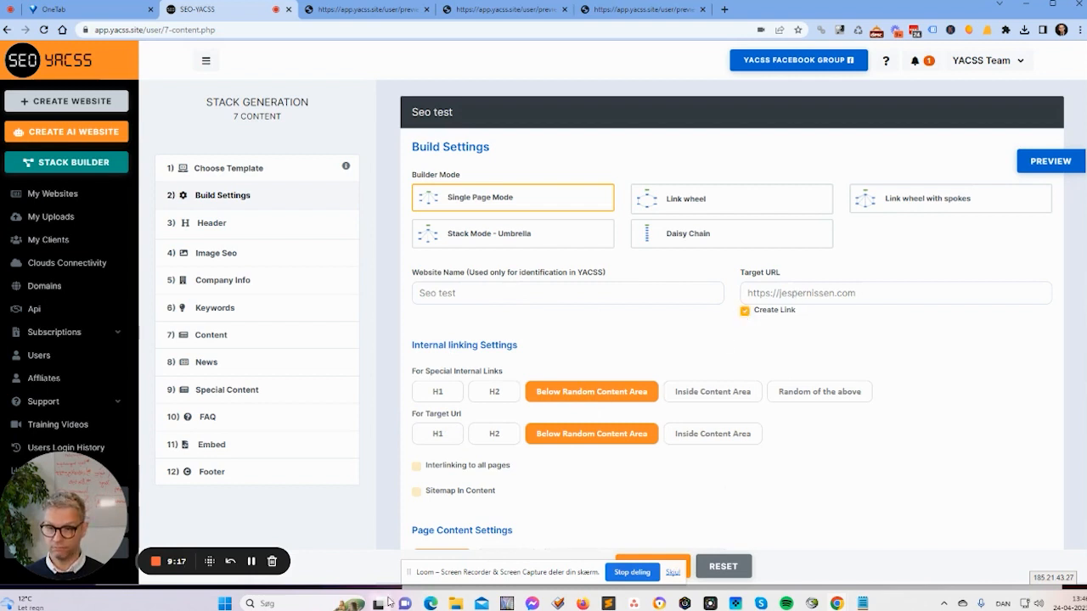
Set the target URL link placement to Inside Content Area and point out the link text, before and after fields.
{"action": "left_click", "coordinate": [731, 436]}
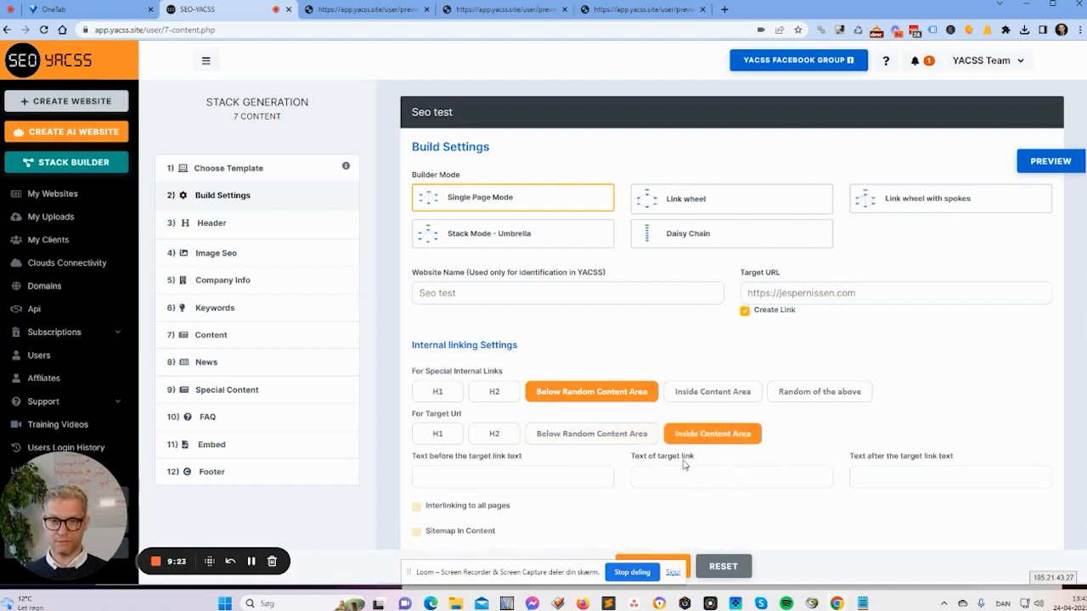
{"action": "left_click_drag", "start_coordinate": [696, 458], "coordinate": [629, 460]}
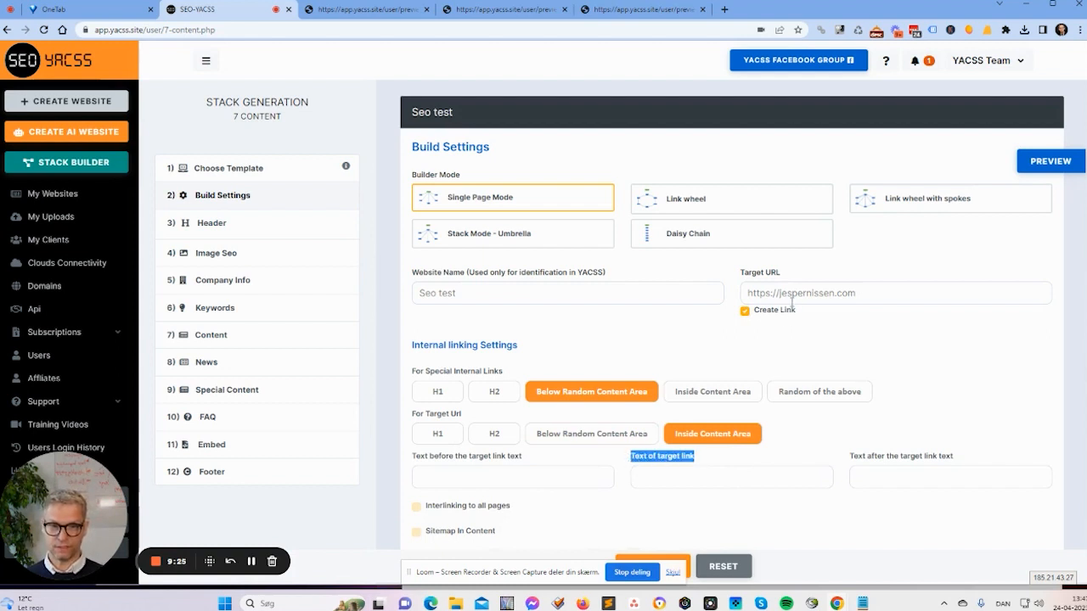
{"action": "left_click", "coordinate": [520, 476]}
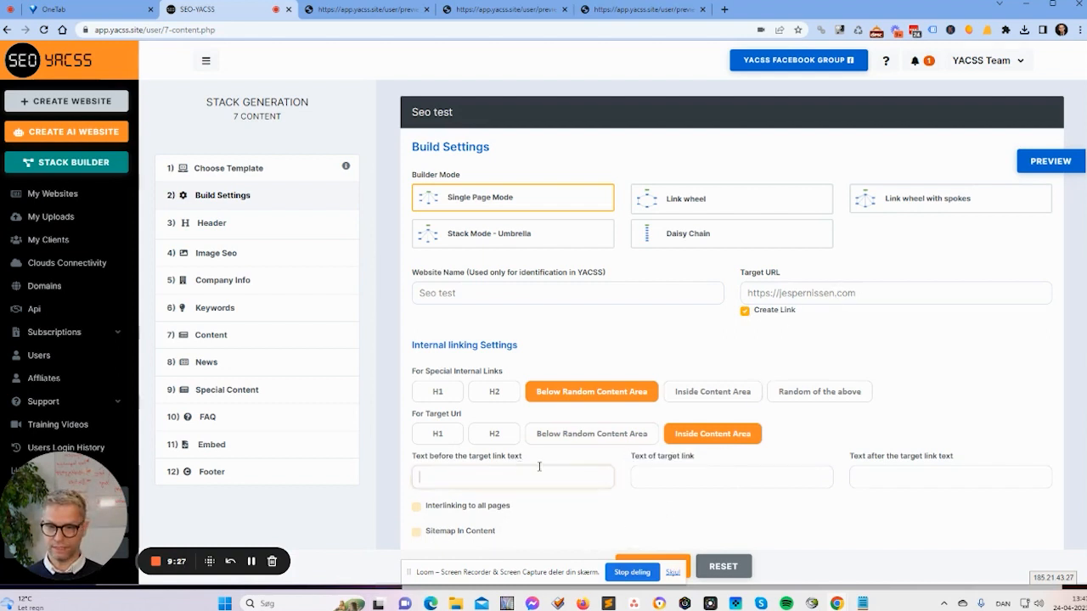
{"action": "left_click", "coordinate": [888, 476]}
Add links as a second line of the Meta Title in the Header settings.
{"action": "left_click", "coordinate": [244, 229]}
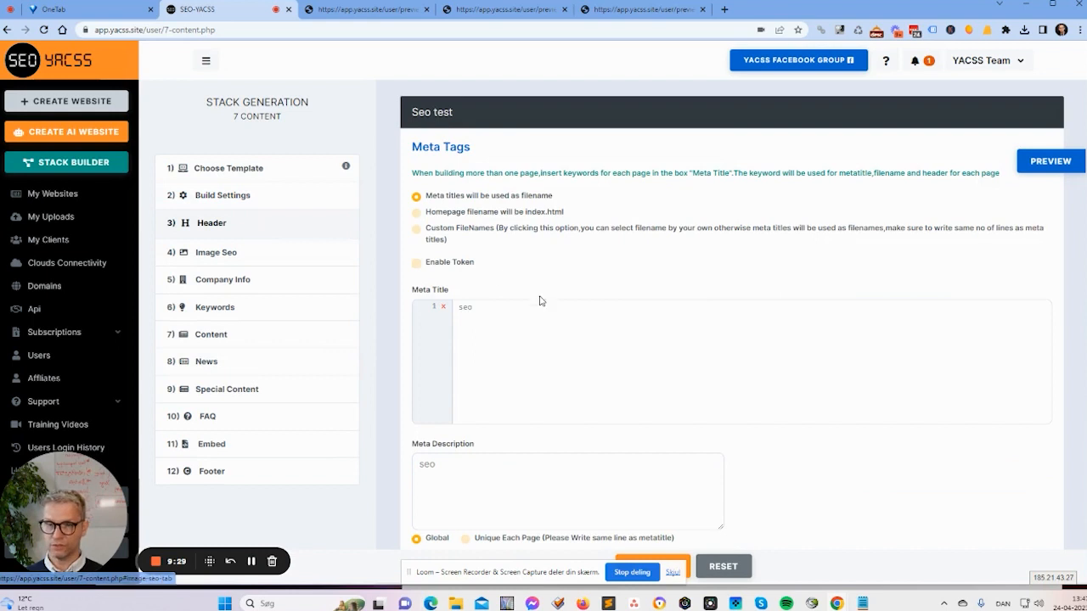
{"action": "key", "text": "ctrl+a"}
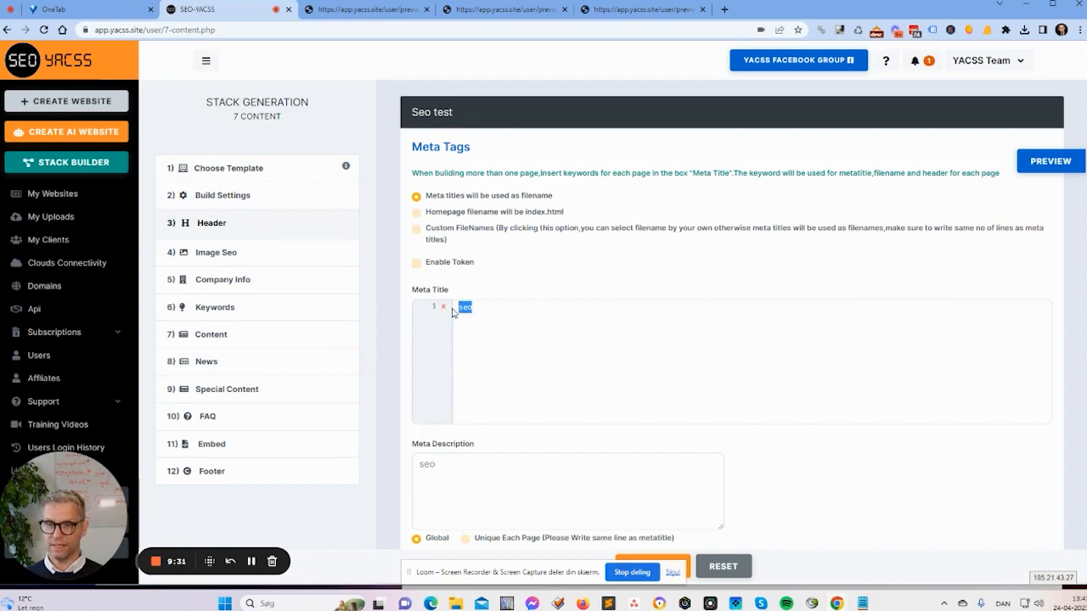
{"action": "left_click", "coordinate": [646, 330]}
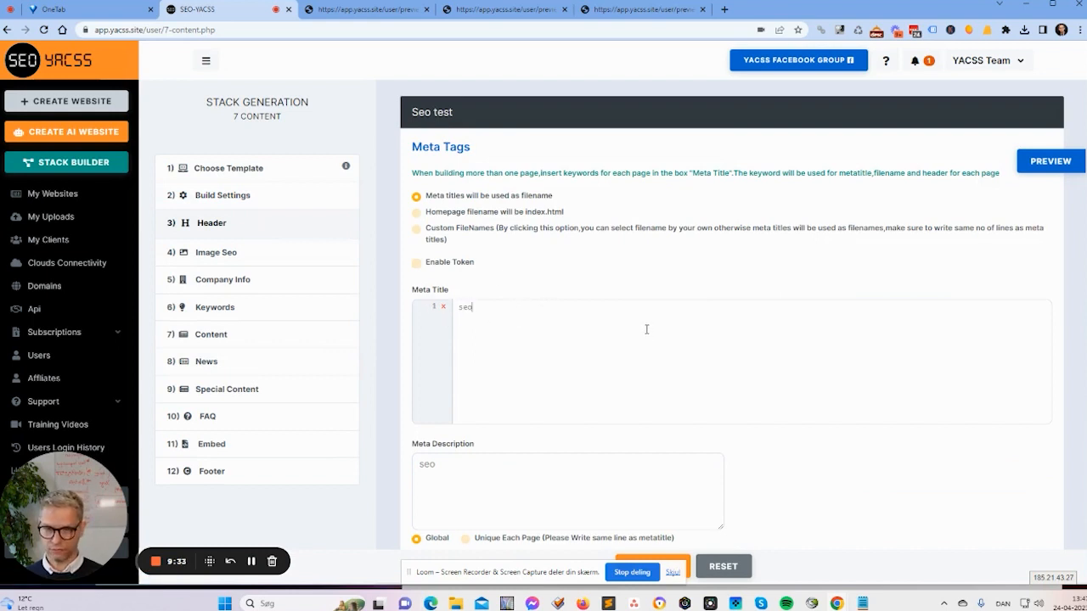
{"action": "type", "text": "links"}
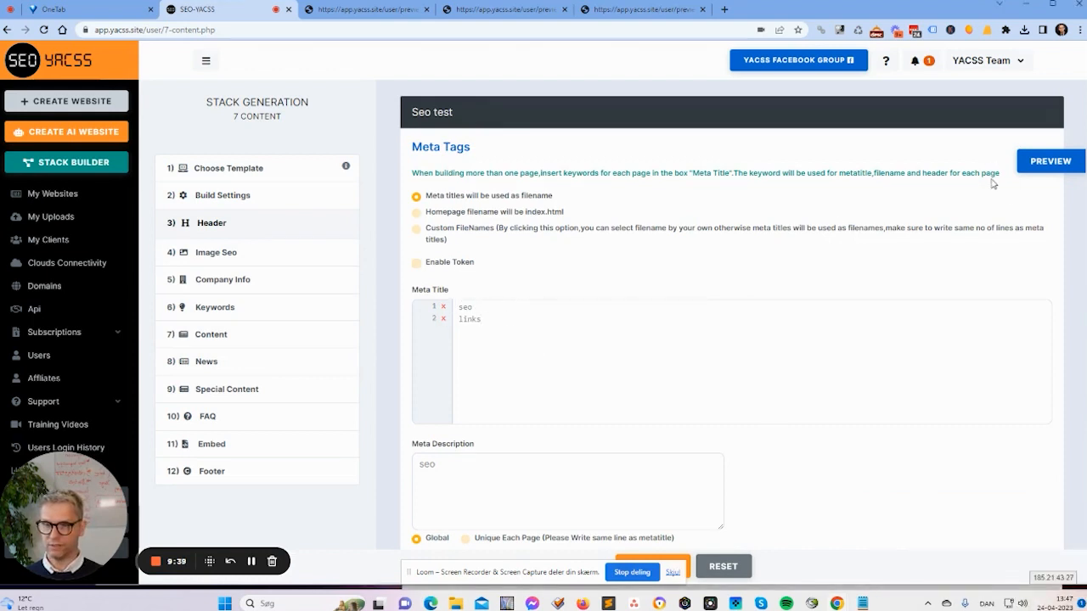
Preview the page with both meta titles, look through it and return to the website settings.
{"action": "left_click", "coordinate": [1053, 170]}
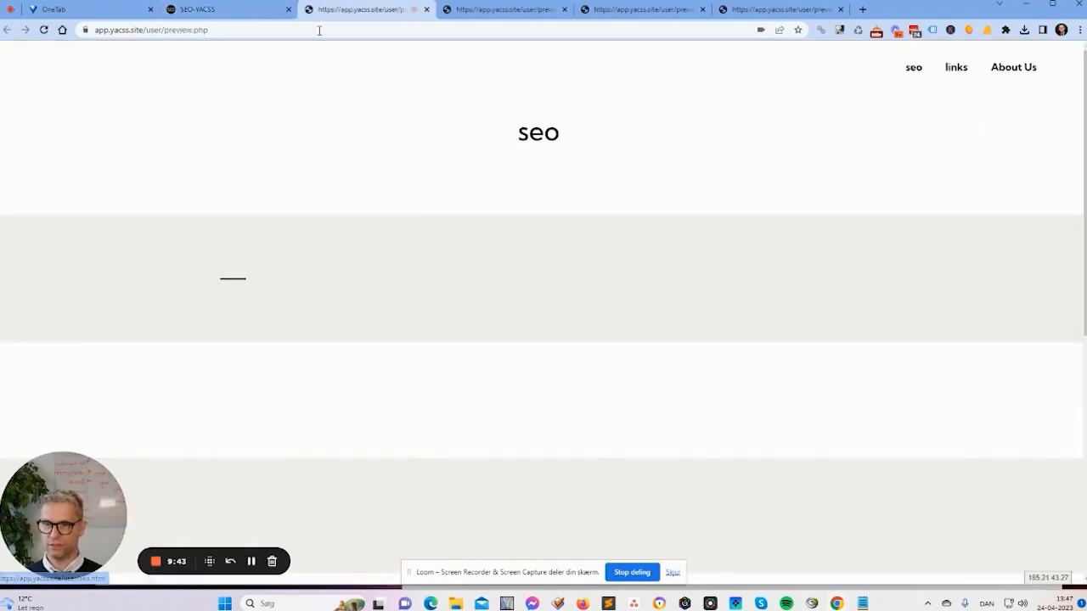
{"action": "scroll", "coordinate": [760, 175], "scroll_direction": "down", "scroll_amount": 3}
{"action": "scroll", "coordinate": [760, 175], "scroll_direction": "up", "scroll_amount": 5}
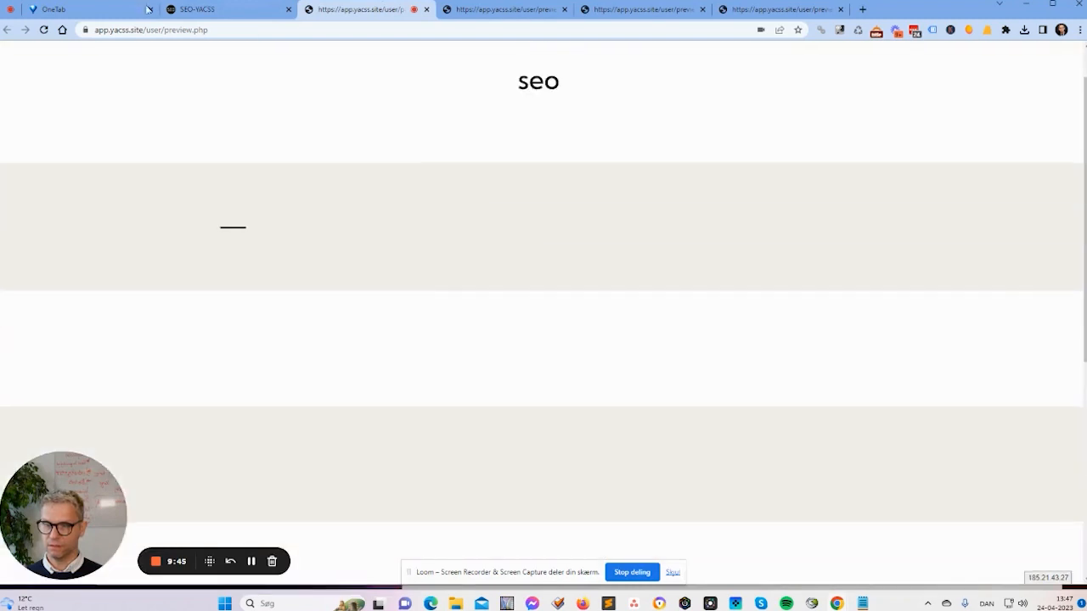
{"action": "left_click", "coordinate": [213, 9]}
Check Build Settings, highlight the first Meta Title line and compare it with the link in a new preview.
{"action": "left_click", "coordinate": [252, 201]}
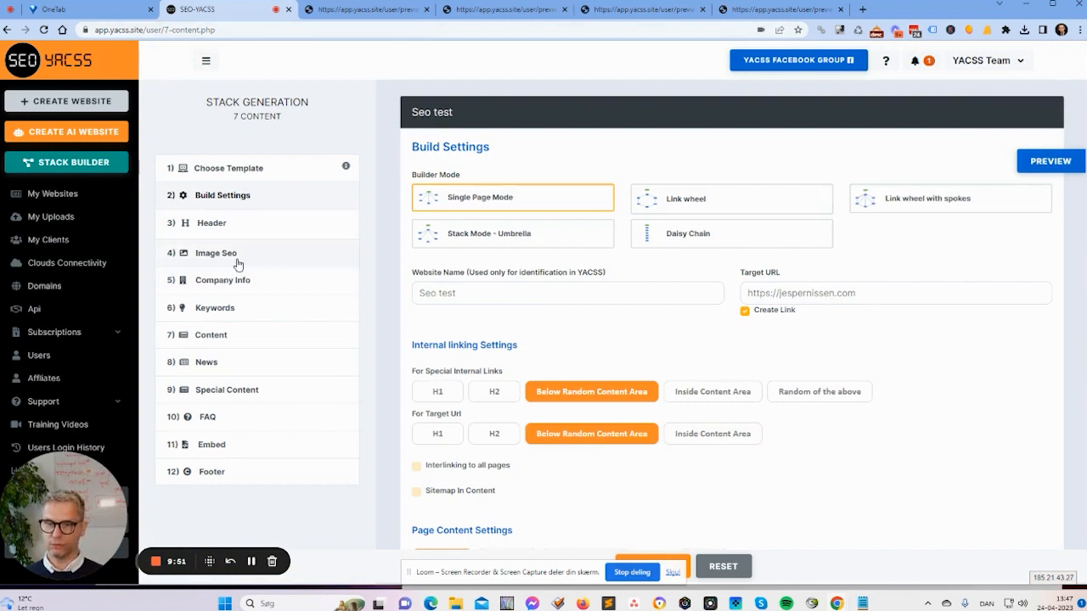
{"action": "left_click", "coordinate": [219, 224]}
{"action": "left_click_drag", "start_coordinate": [478, 306], "coordinate": [425, 299]}
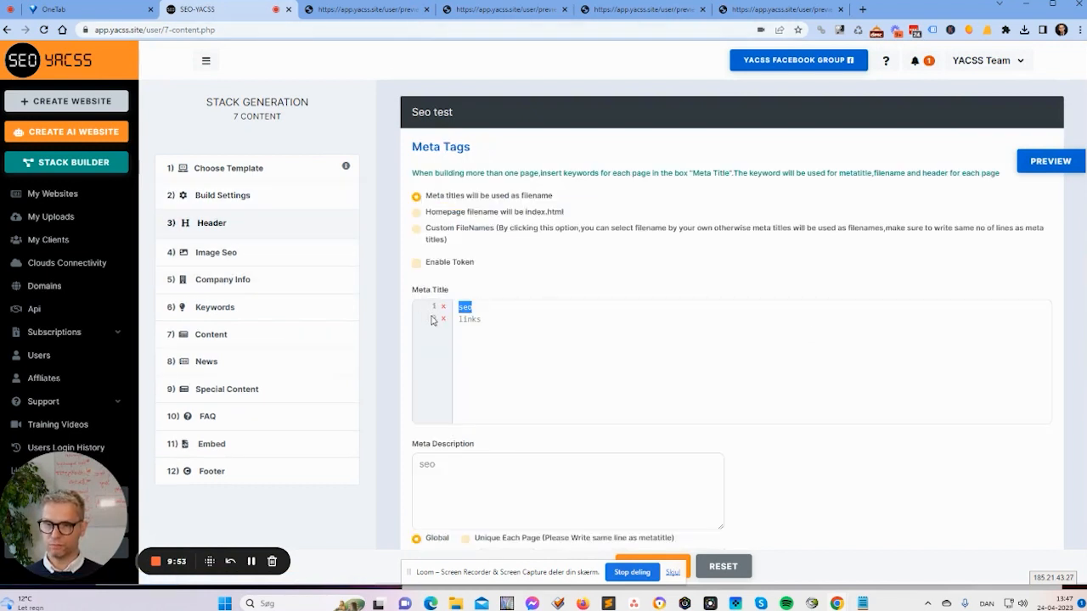
{"action": "left_click", "coordinate": [1041, 166]}
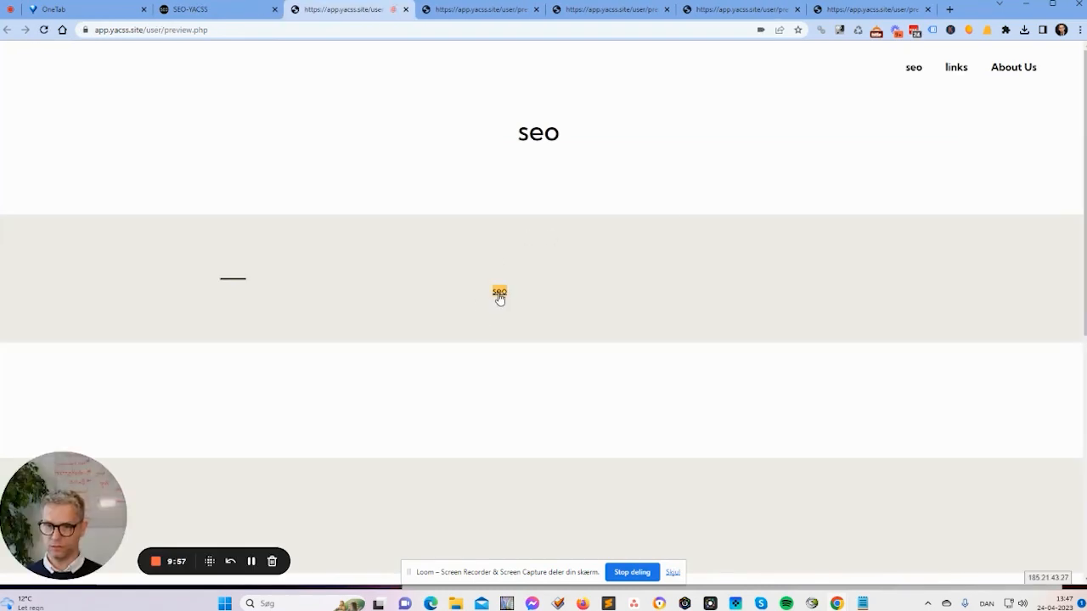
{"action": "left_click", "coordinate": [231, 9]}
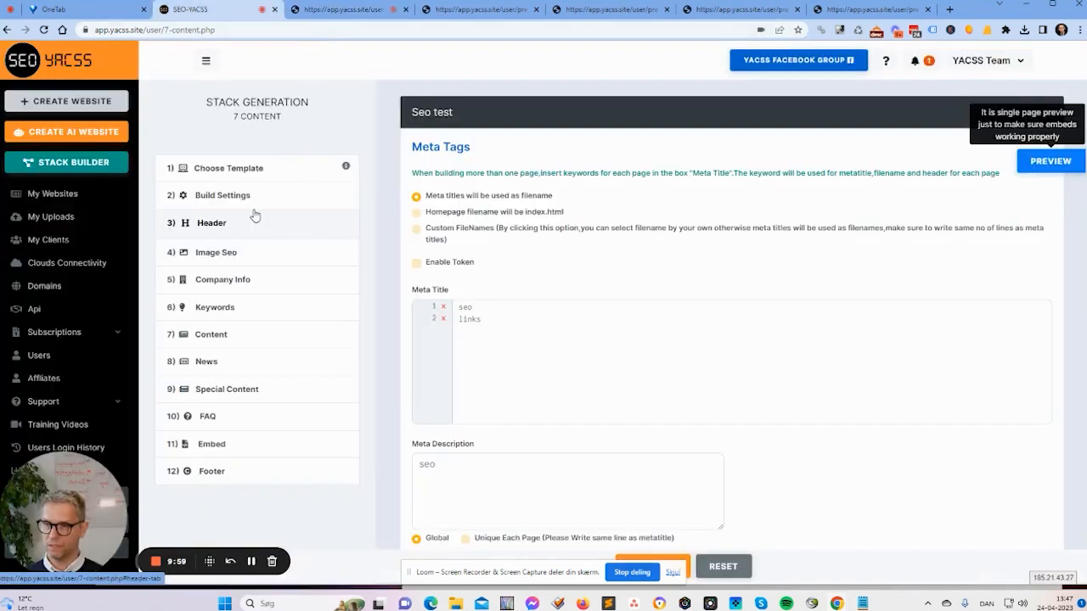
Check Build Settings again and clear seo from the first Meta Title line in the Header settings.
{"action": "left_click", "coordinate": [260, 200]}
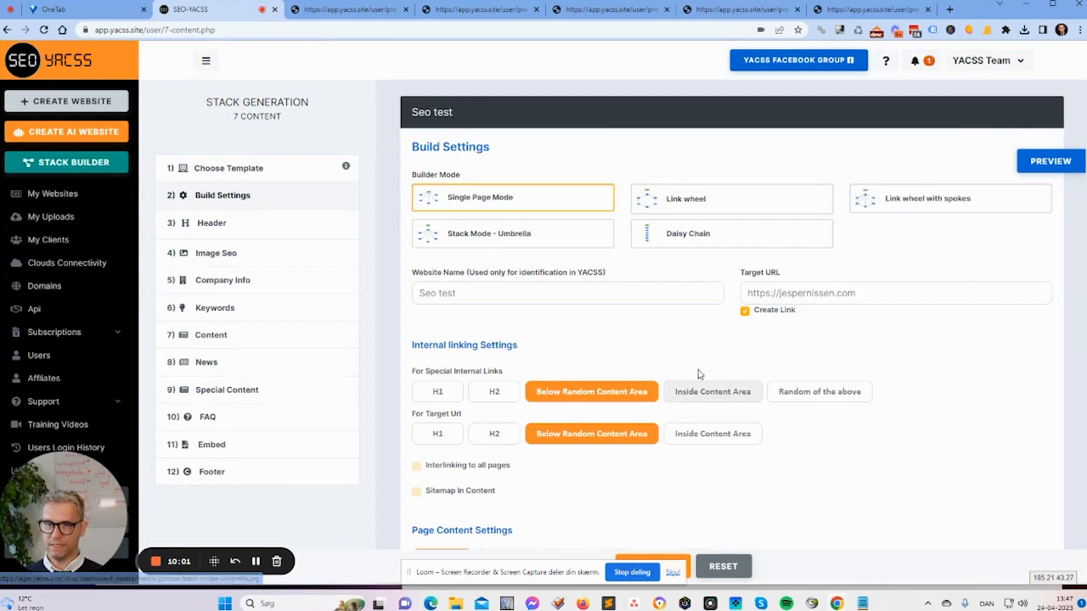
{"action": "left_click", "coordinate": [288, 226]}
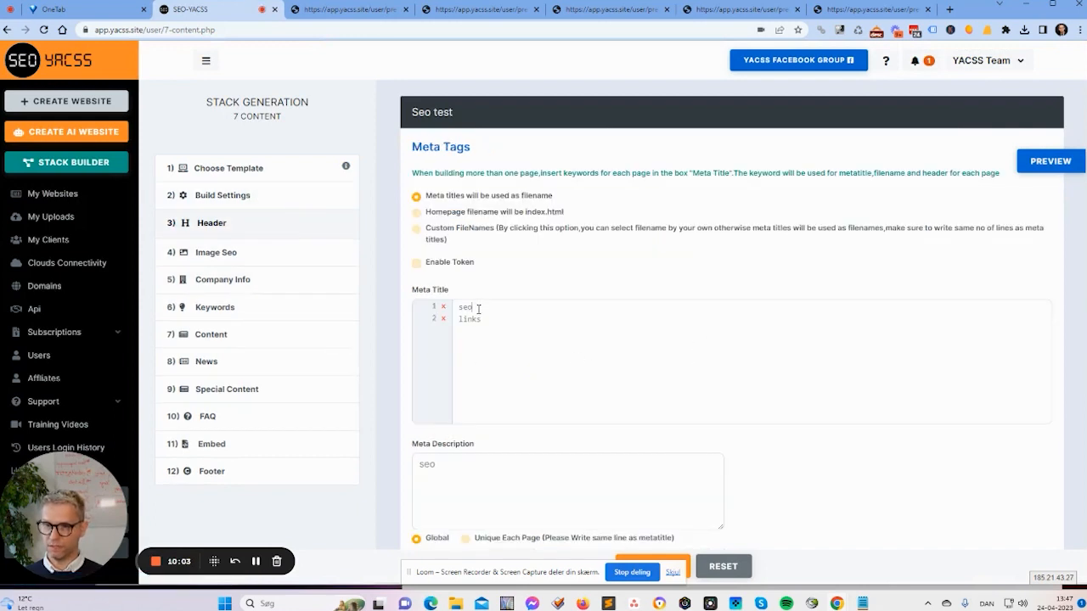
{"action": "double_click", "coordinate": [472, 308]}
{"action": "left_click", "coordinate": [530, 310]}
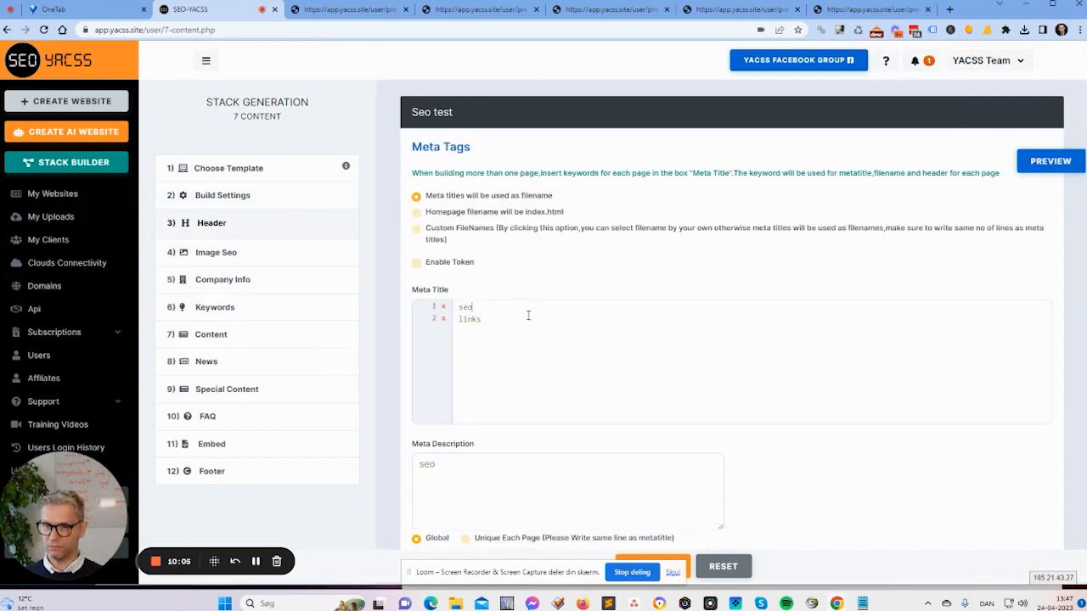
{"action": "key", "text": "BackSpace"}
{"action": "key", "text": "BackSpace"}
{"action": "key", "text": "BackSpace"}
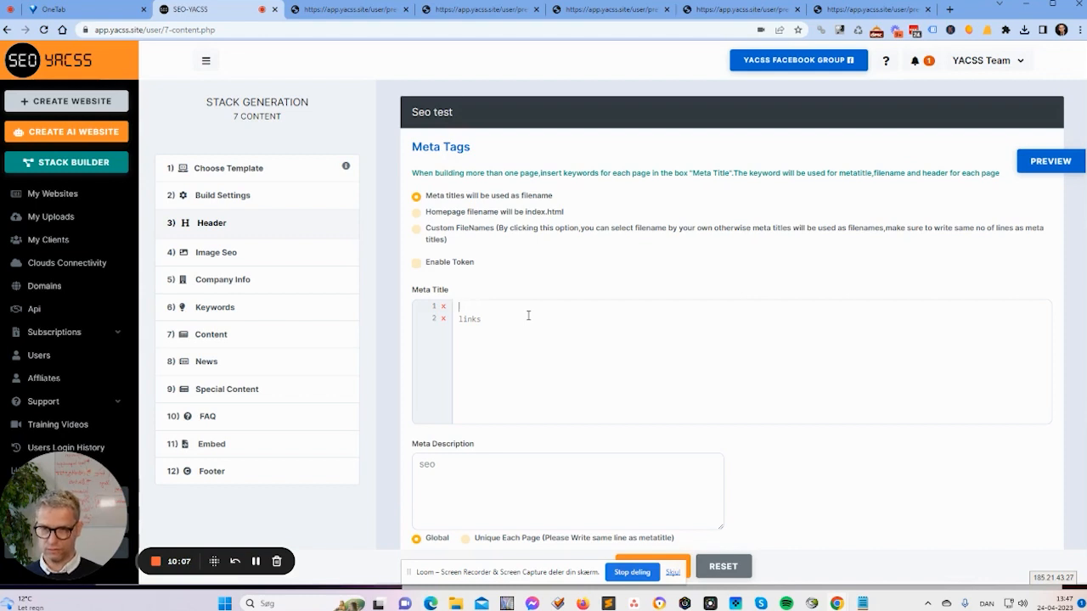
Place the target URL link Inside Content Area in Build Settings, with search engine optimization as the text of the target link.
{"action": "left_click", "coordinate": [281, 195]}
{"action": "left_click", "coordinate": [735, 437]}
{"action": "left_click", "coordinate": [698, 477]}
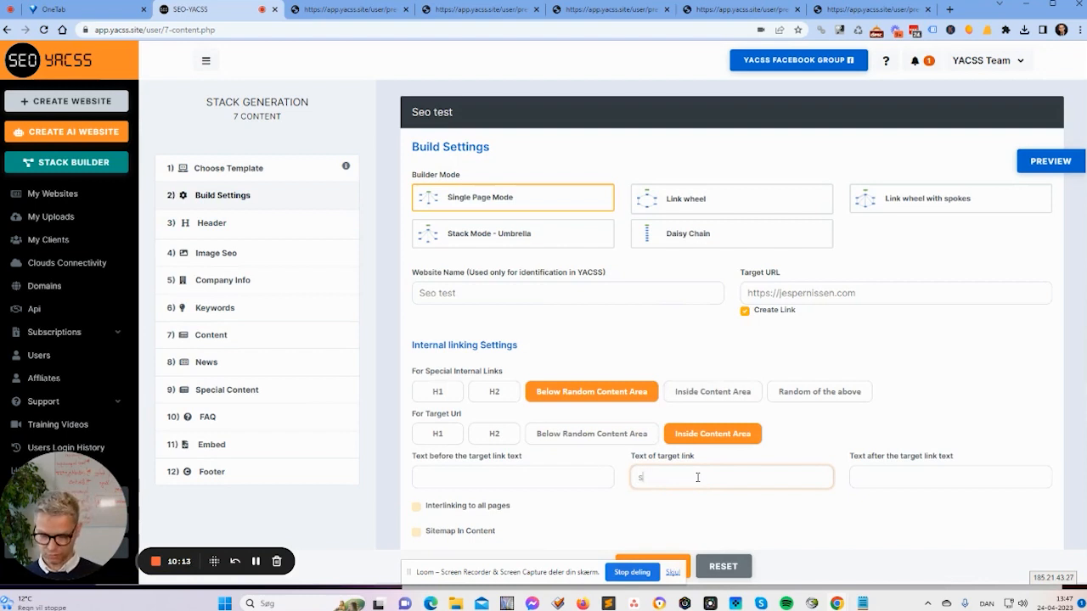
{"action": "type", "text": "searf"}
{"action": "type", "text": "h"}
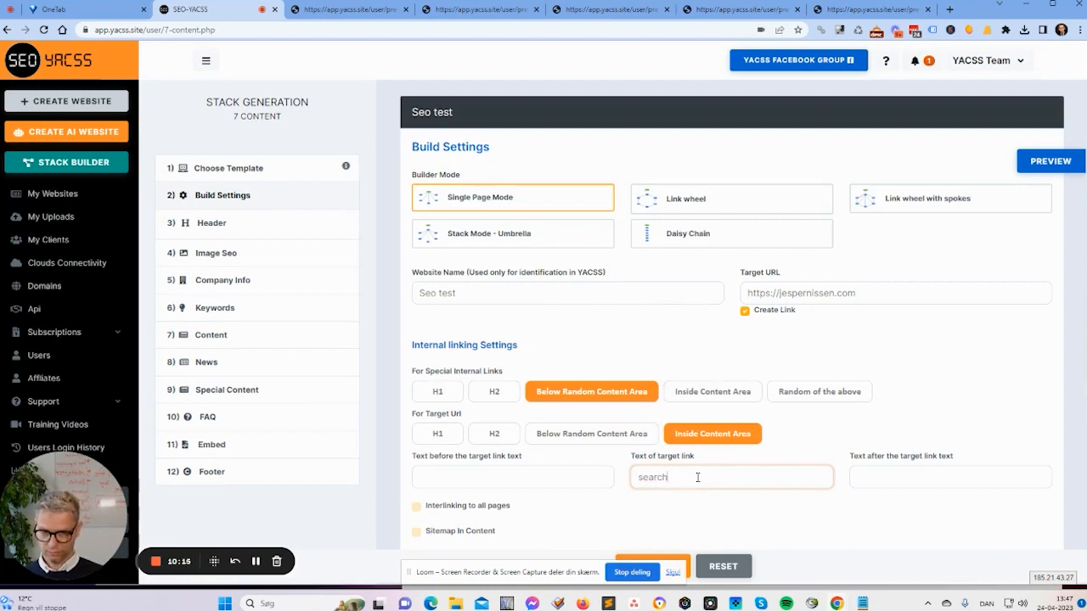
{"action": "type", "text": " engine opz"}
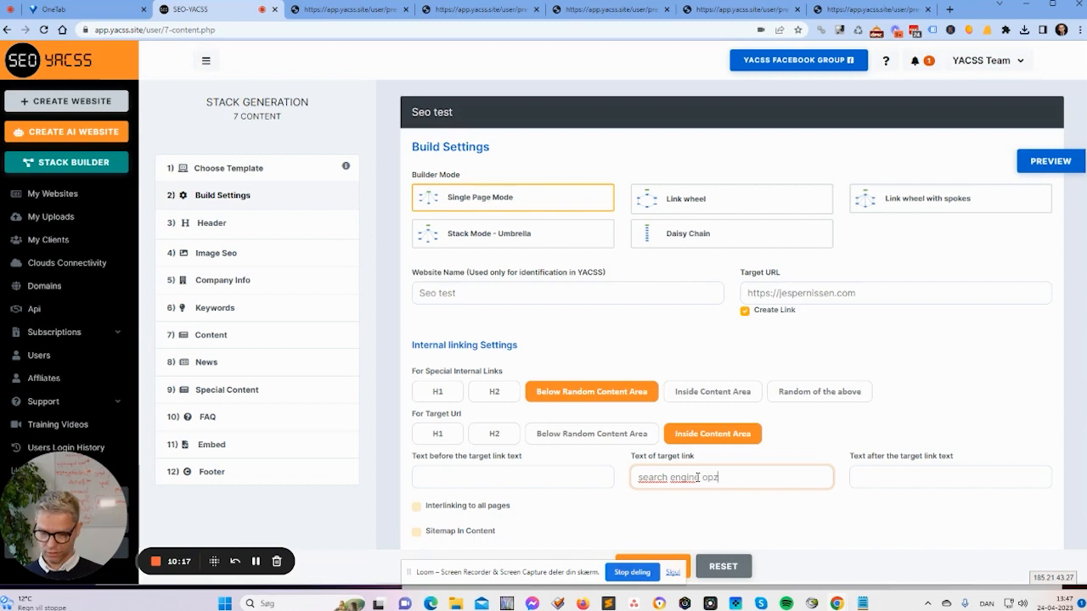
{"action": "key", "text": "BackSpace"}
{"action": "type", "text": "timization"}
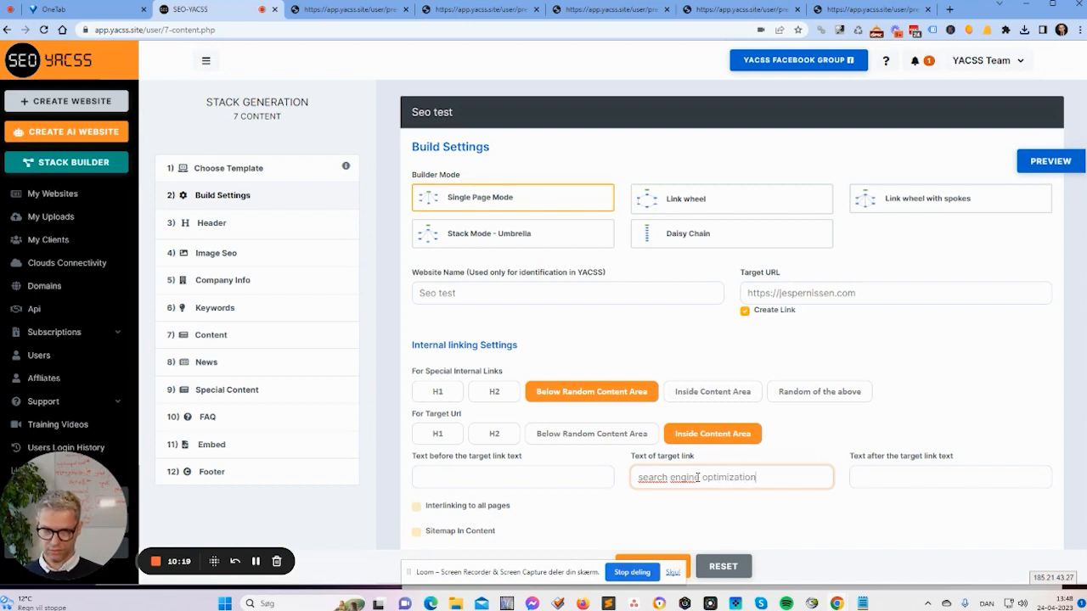
Set the text before the target link to "You can find more info about" and the text after it to "in this website.".
{"action": "left_click", "coordinate": [556, 483]}
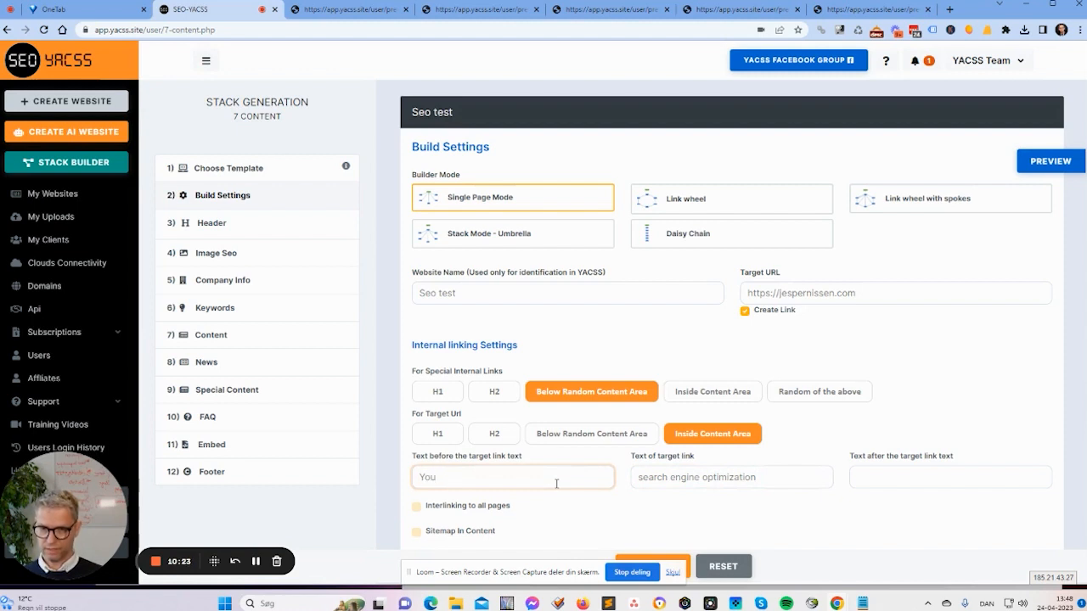
{"action": "left_click_drag", "start_coordinate": [470, 462], "coordinate": [502, 463]}
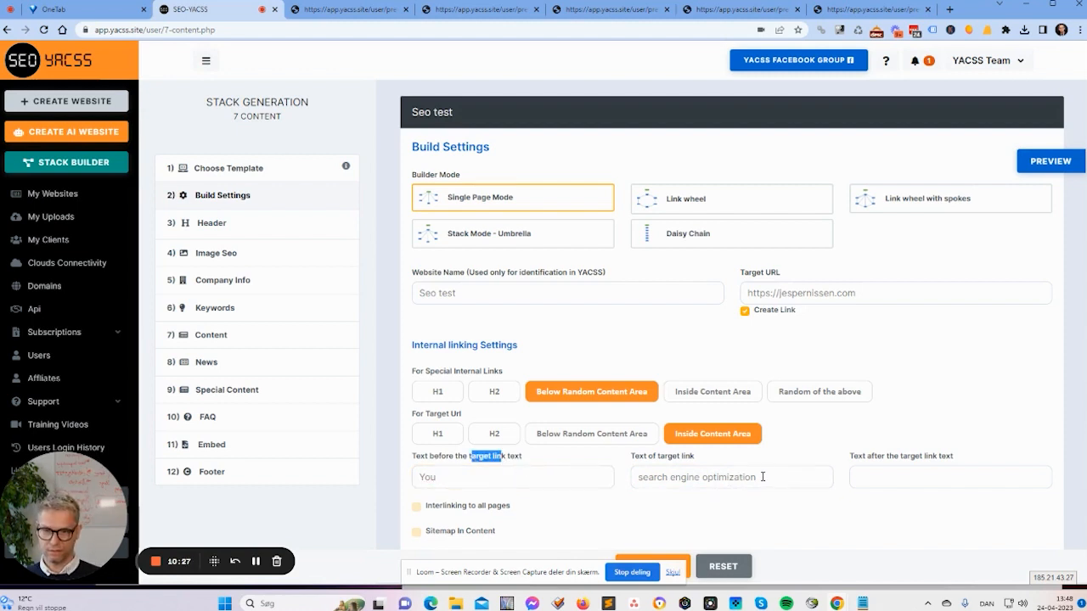
{"action": "left_click", "coordinate": [948, 472]}
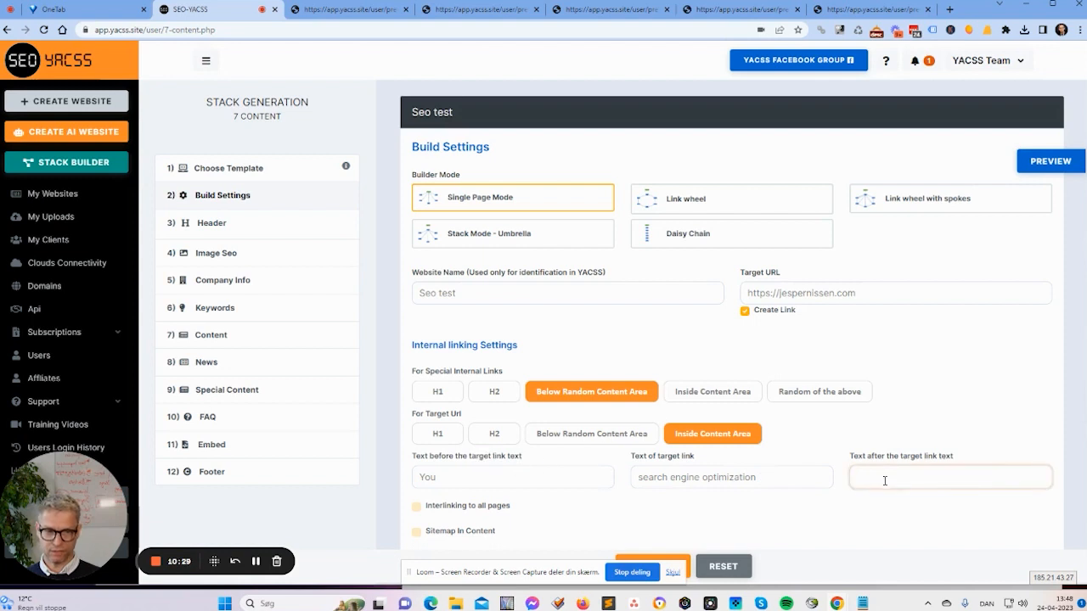
{"action": "left_click", "coordinate": [514, 478]}
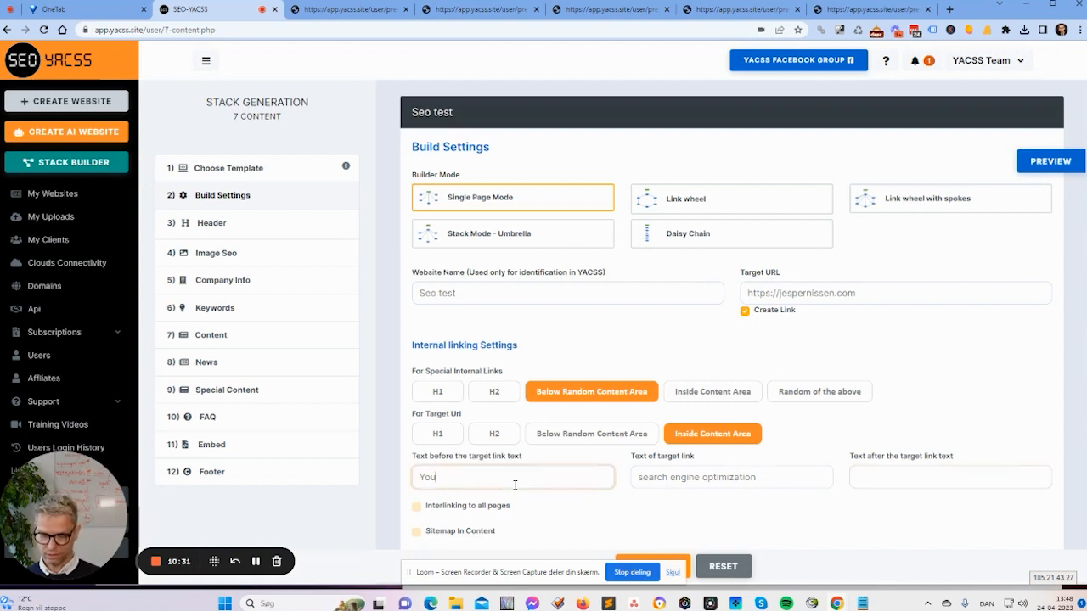
{"action": "type", "text": "can find more"}
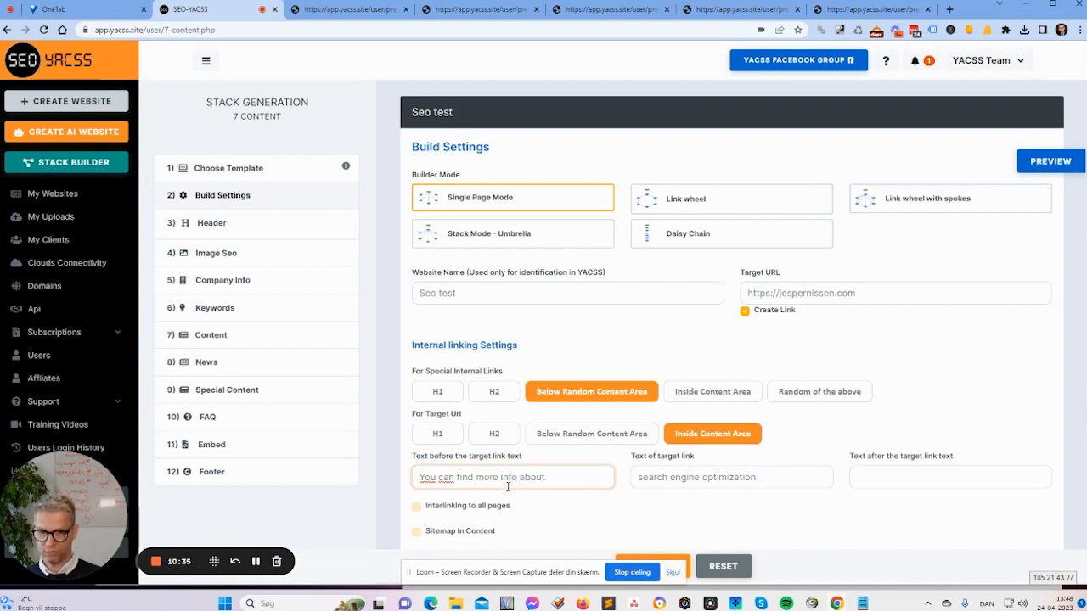
{"action": "type", "text": " info about"}
{"action": "left_click_drag", "start_coordinate": [758, 478], "coordinate": [642, 478]}
{"action": "left_click", "coordinate": [895, 480]}
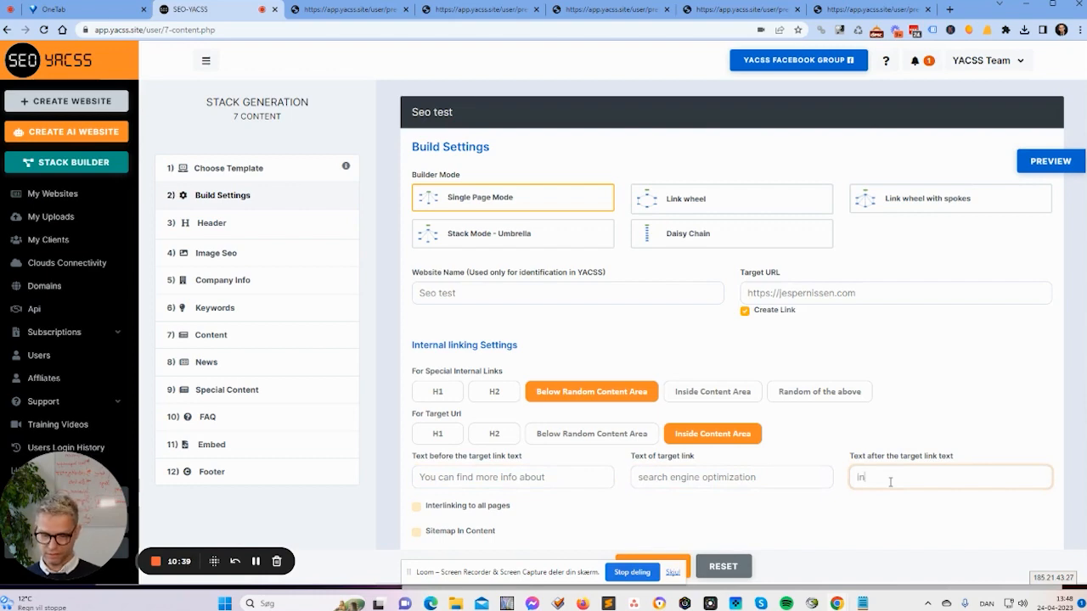
{"action": "type", "text": "in this website."}
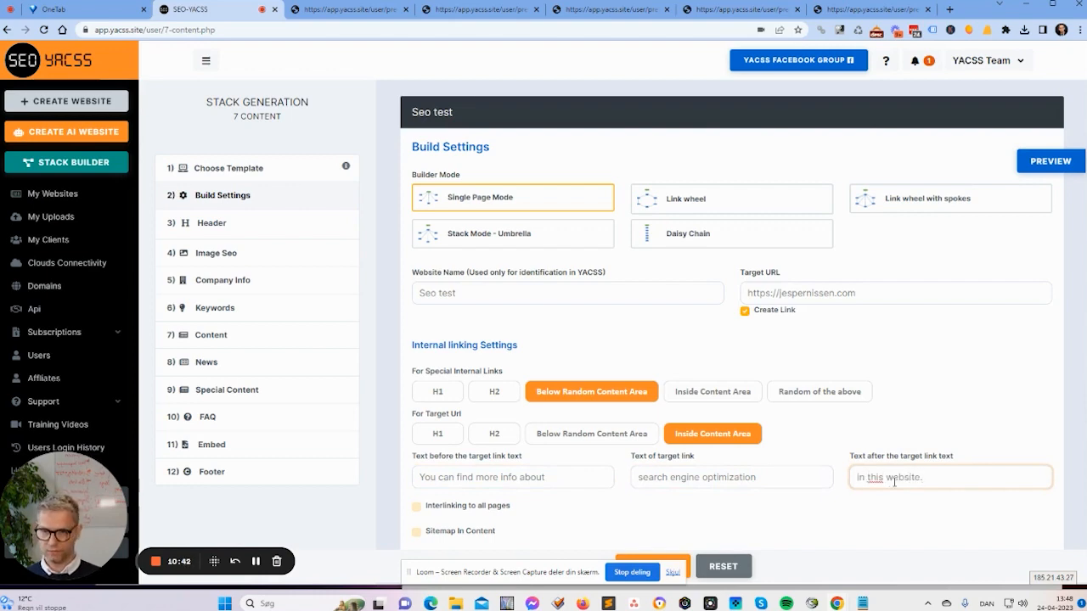
Fill Content Area 1 with weqr and Content Area 2 with ewr in the Content settings.
{"action": "left_click", "coordinate": [219, 340]}
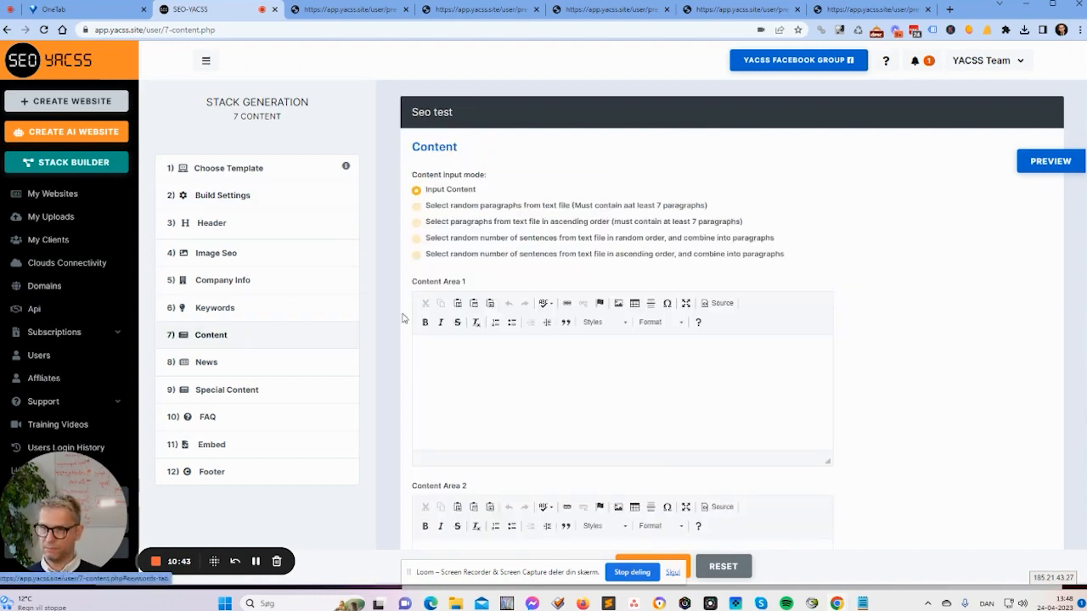
{"action": "left_click", "coordinate": [484, 361]}
{"action": "type", "text": "weqr"}
{"action": "left_click", "coordinate": [480, 545]}
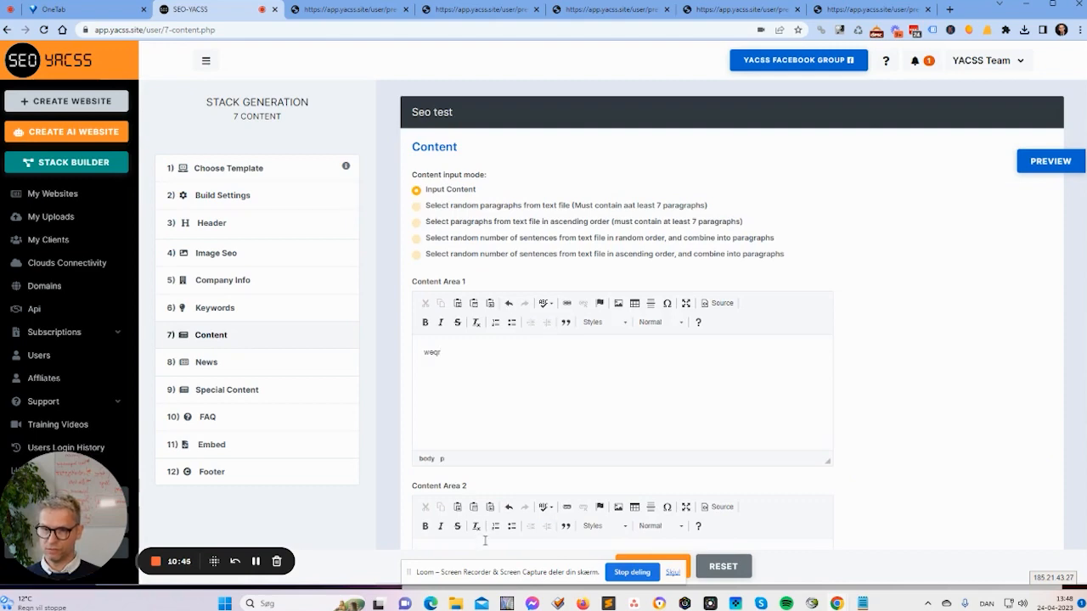
{"action": "scroll", "coordinate": [485, 540], "scroll_direction": "down", "scroll_amount": 2}
{"action": "type", "text": "ewr"}
Preview the page and highlight the text in front of the search engine optimization link.
{"action": "left_click", "coordinate": [1065, 162]}
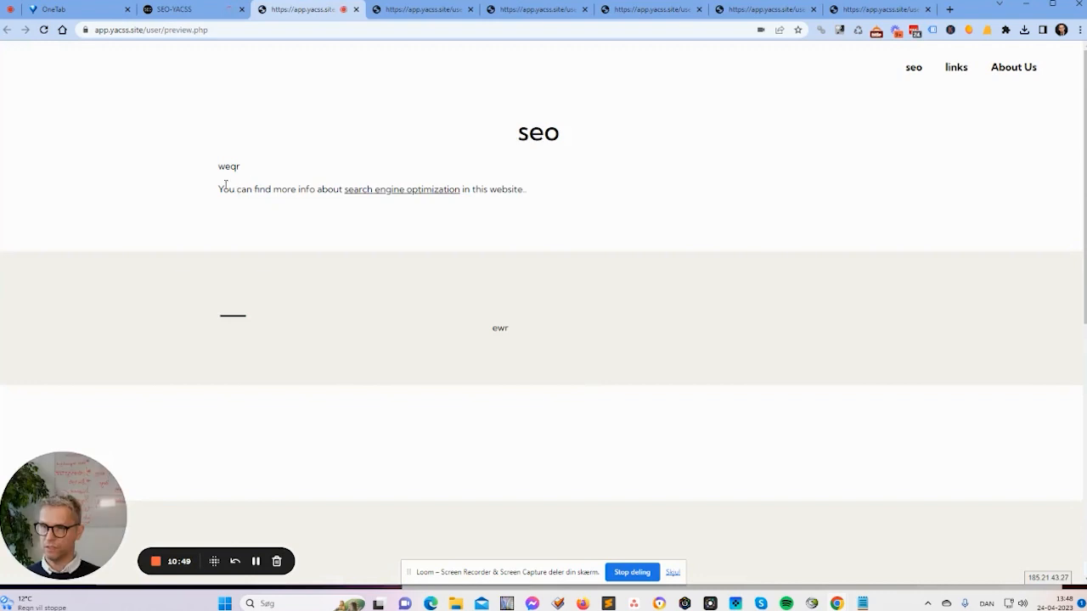
{"action": "left_click_drag", "start_coordinate": [218, 189], "coordinate": [346, 188]}
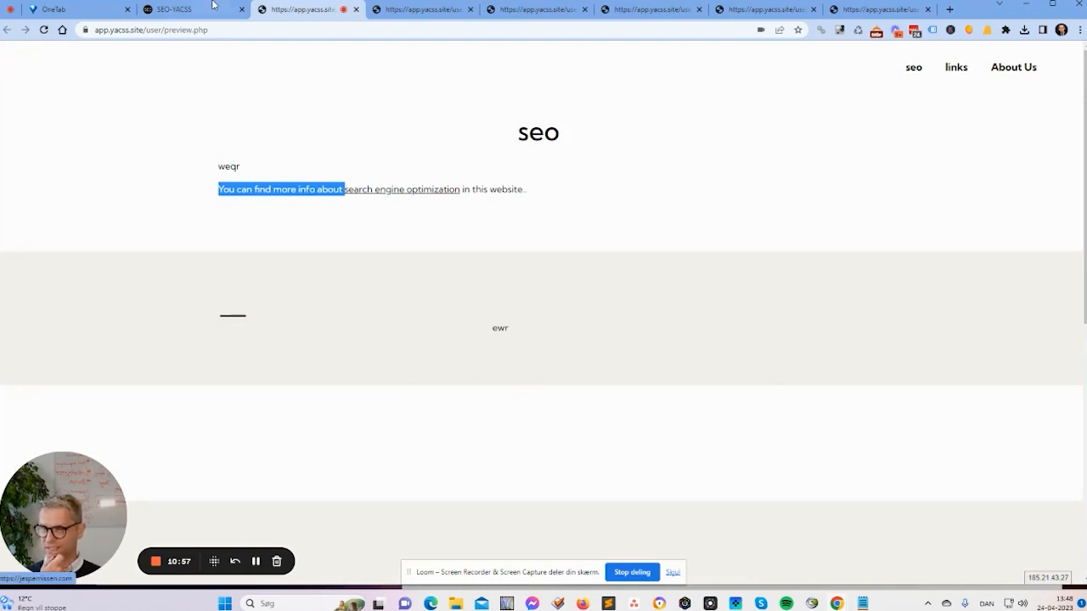
{"action": "left_click", "coordinate": [549, 244]}
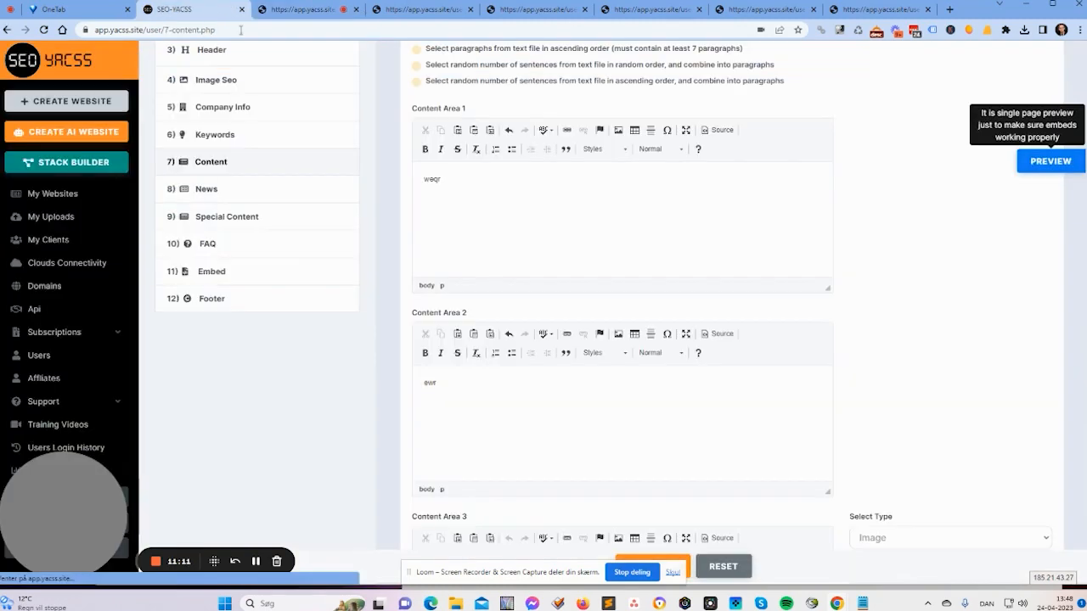
Return to the Build Settings of the website and enable Include Noarchive Tag.
{"action": "left_click", "coordinate": [217, 11]}
{"action": "scroll", "coordinate": [324, 269], "scroll_direction": "up", "scroll_amount": 1}
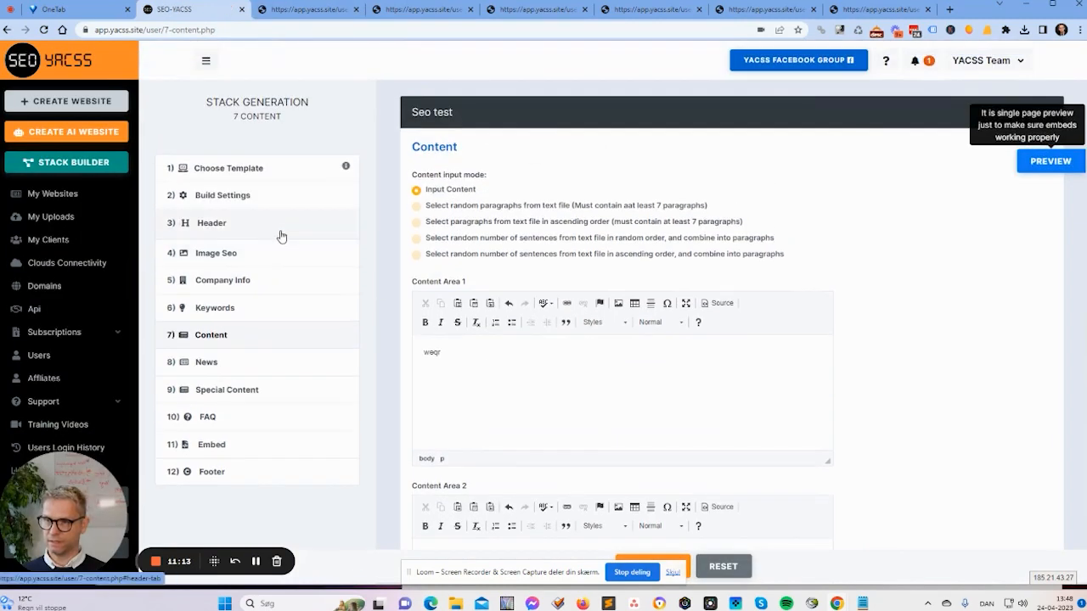
{"action": "left_click", "coordinate": [284, 224]}
{"action": "left_click", "coordinate": [337, 197]}
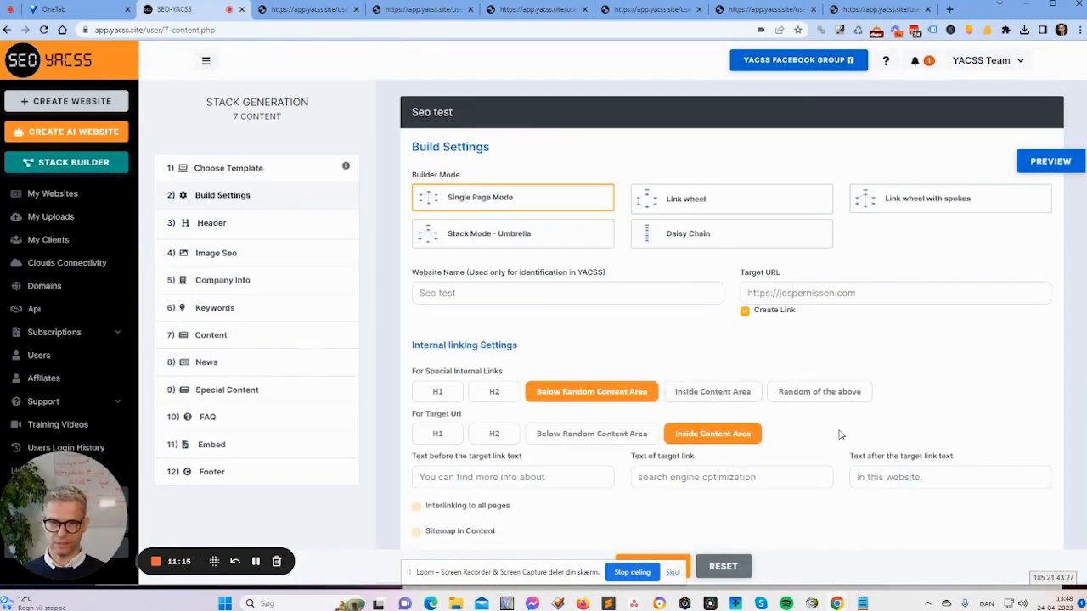
{"action": "scroll", "coordinate": [839, 434], "scroll_direction": "down", "scroll_amount": 2}
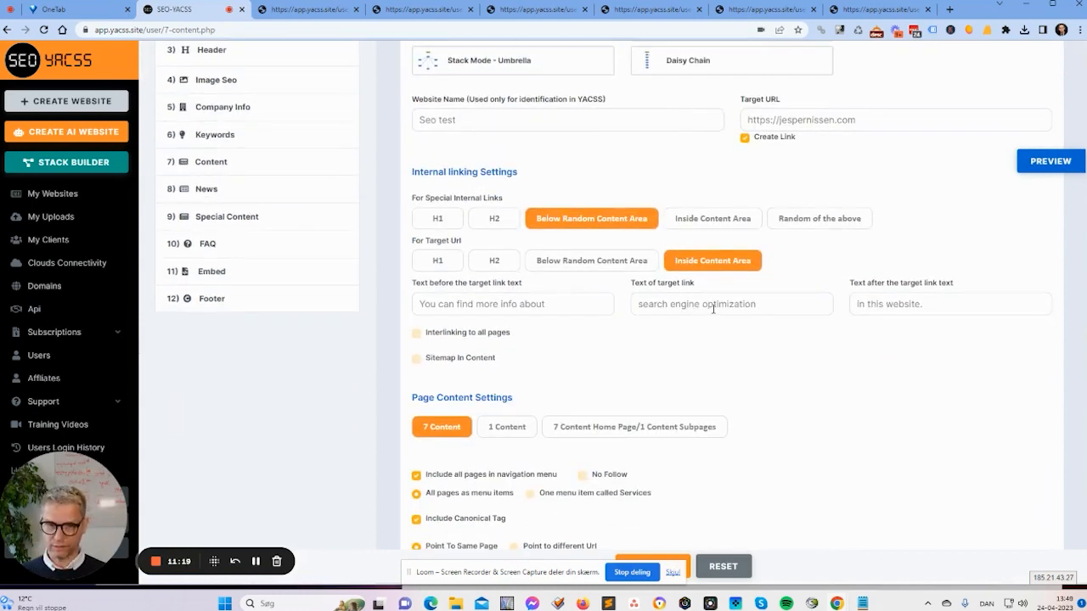
{"action": "scroll", "coordinate": [721, 329], "scroll_direction": "down", "scroll_amount": 3}
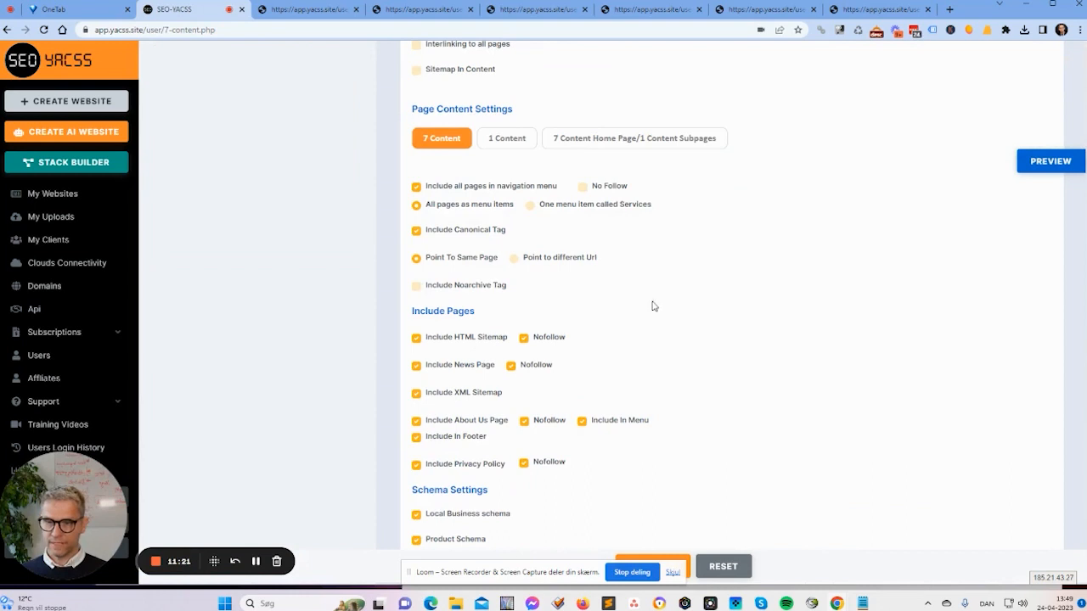
{"action": "left_click", "coordinate": [415, 287]}
{"action": "left_click", "coordinate": [415, 287]}
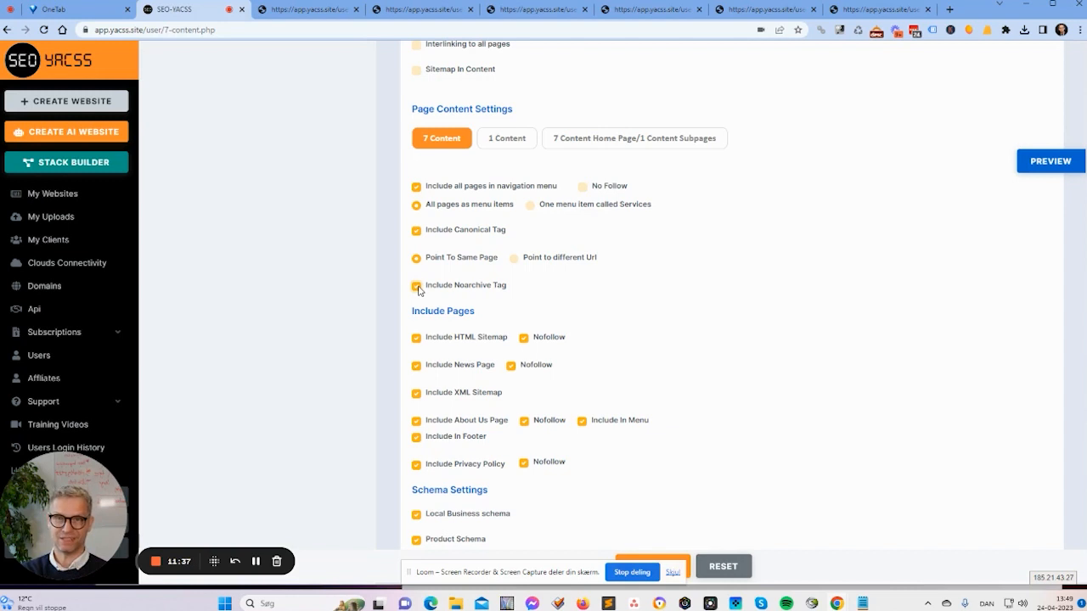
Open Google in a new browser tab and search for link building training.
{"action": "left_click", "coordinate": [952, 9]}
{"action": "type", "text": "google"}
{"action": "key", "text": "Return"}
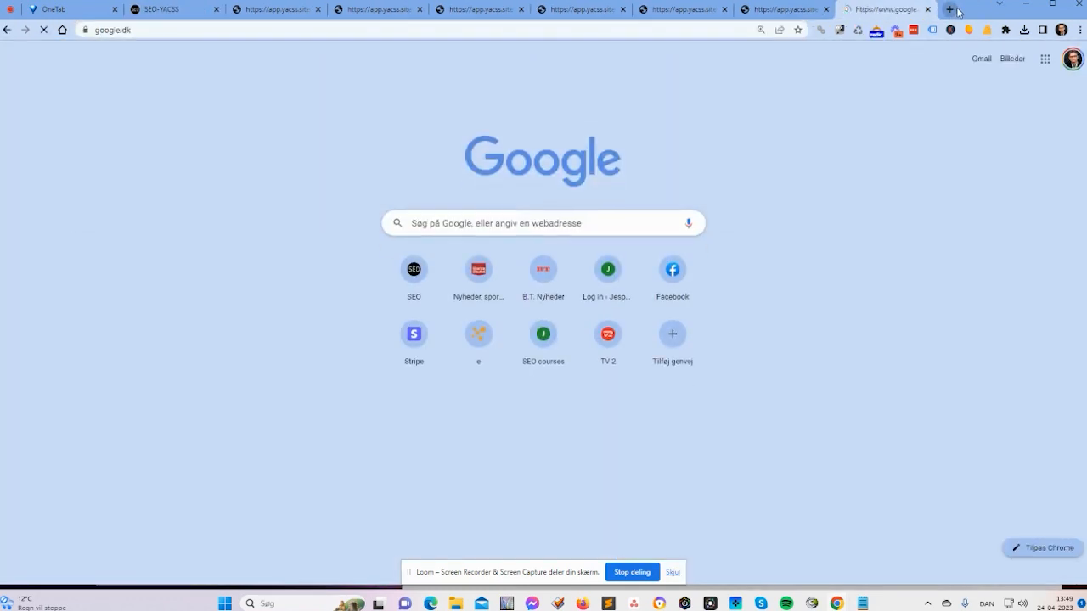
{"action": "type", "text": "link builidin"}
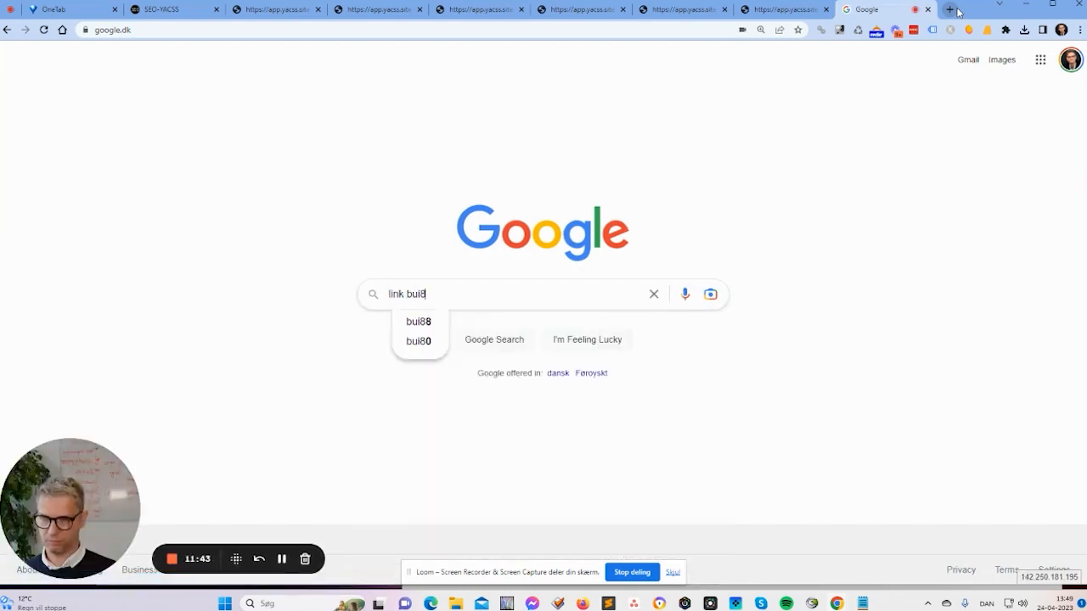
{"action": "key", "text": "BackSpace"}
{"action": "key", "text": "BackSpace"}
{"action": "key", "text": "BackSpace"}
{"action": "key", "text": "BackSpace"}
{"action": "type", "text": "ding training"}
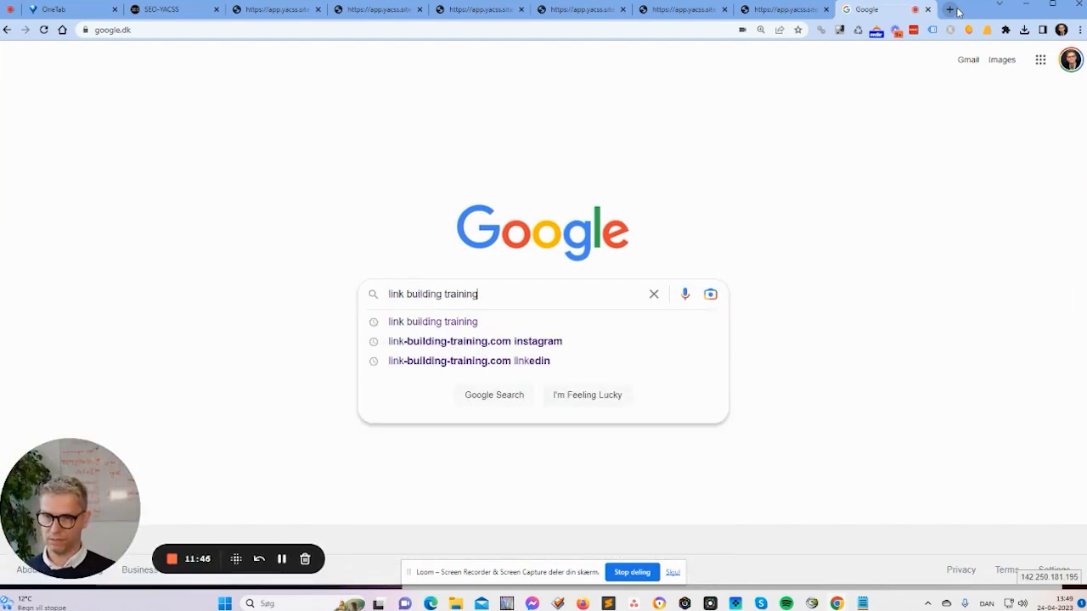
{"action": "key", "text": "Return"}
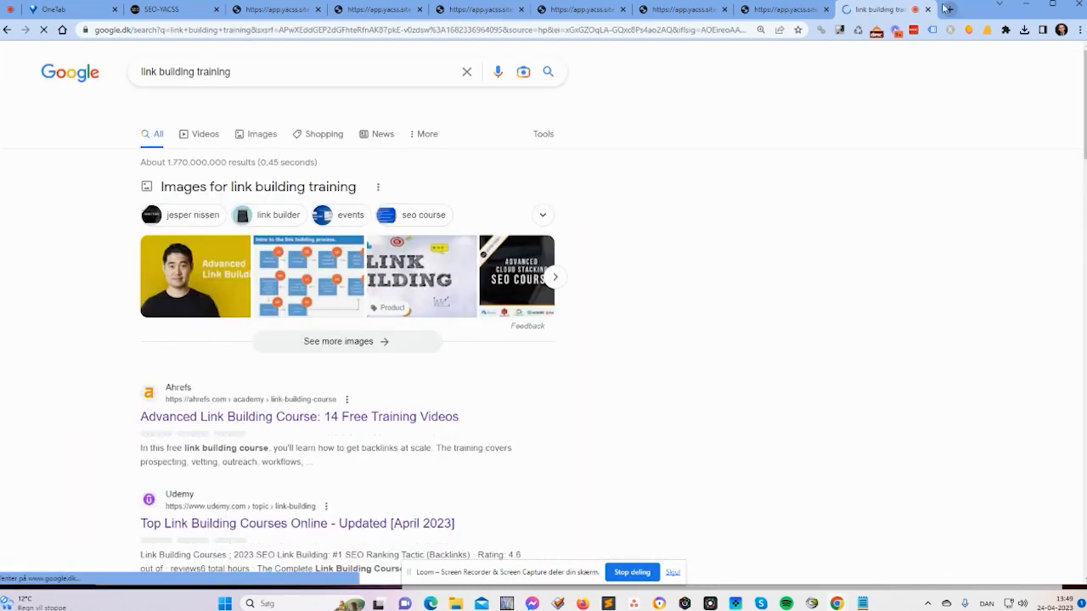
Open the details of the "Link building training - best backlink SEO Courses" result and look through to the Cached option.
{"action": "scroll", "coordinate": [679, 272], "scroll_direction": "down", "scroll_amount": 3}
{"action": "scroll", "coordinate": [468, 332], "scroll_direction": "down", "scroll_amount": 10}
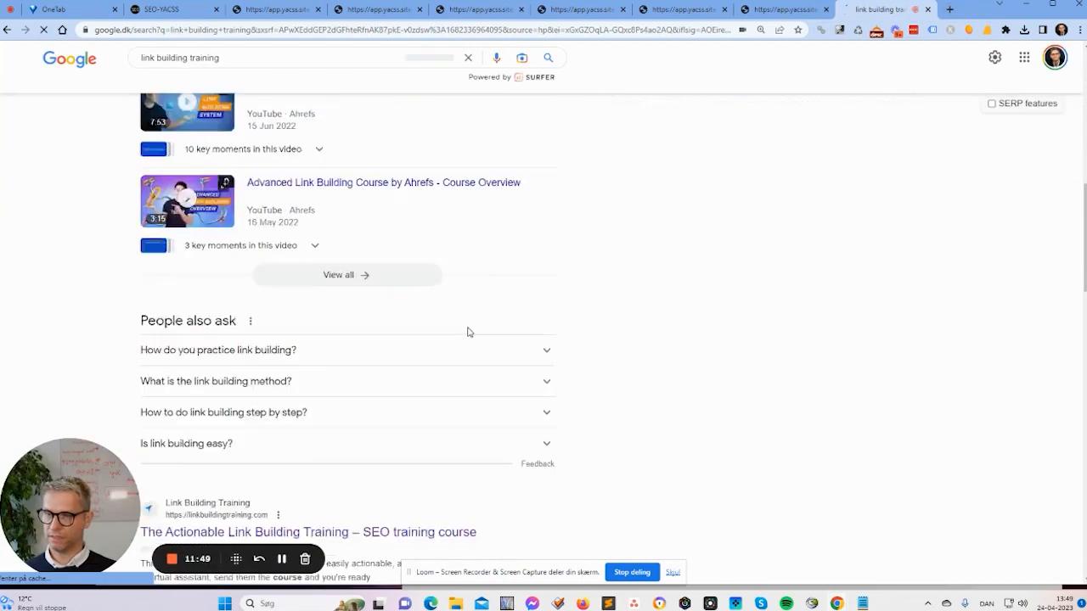
{"action": "left_click", "coordinate": [360, 384]}
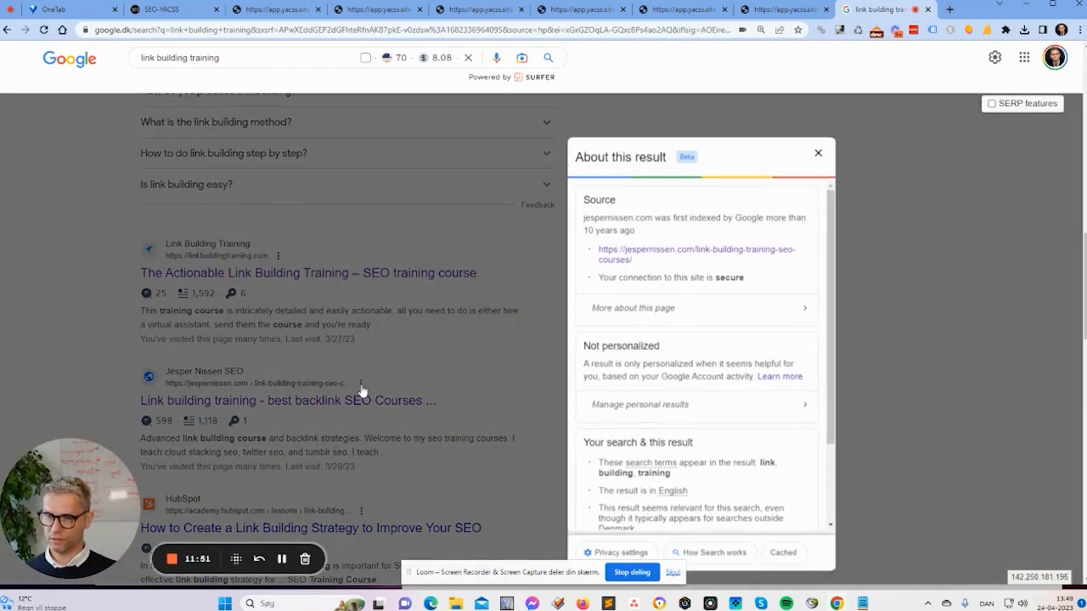
{"action": "scroll", "coordinate": [718, 408], "scroll_direction": "down", "scroll_amount": 2}
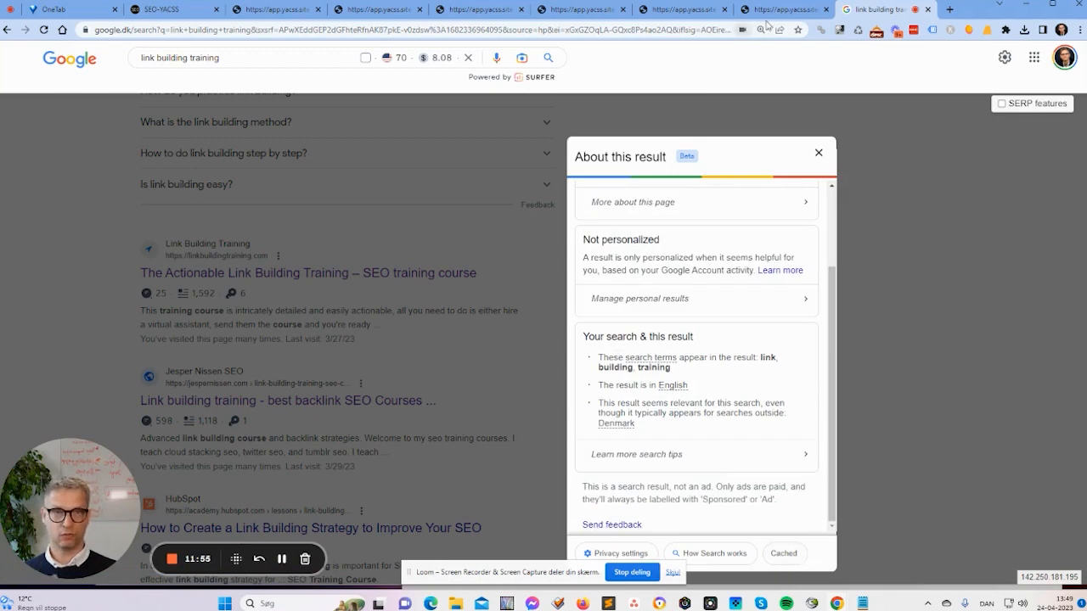
Switch back to SEO YACSS and review the Include Noarchive Tag option in Build Settings.
{"action": "left_click", "coordinate": [193, 10]}
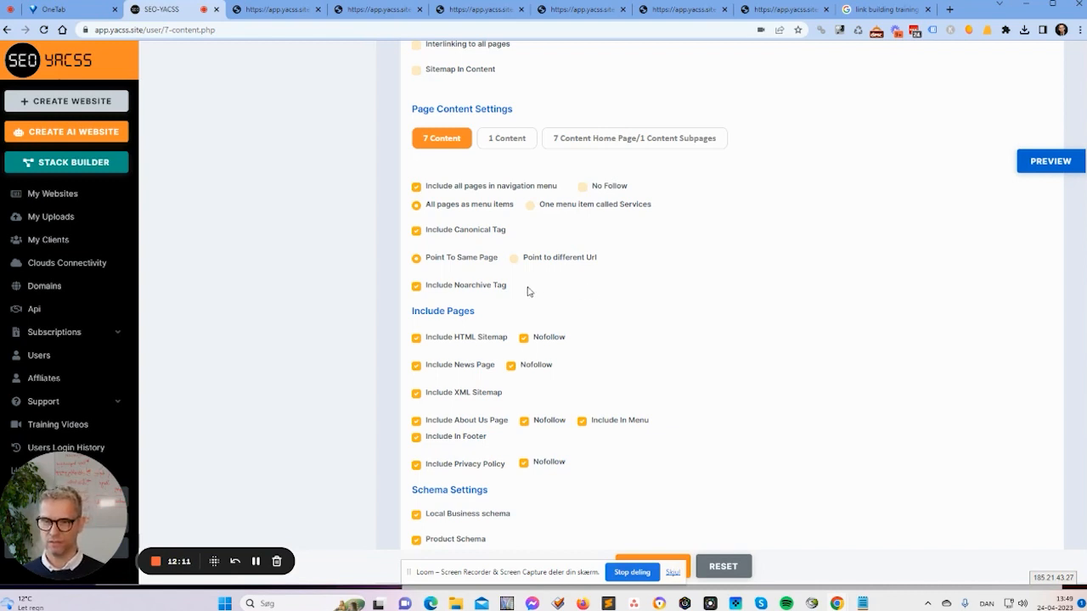
{"action": "scroll", "coordinate": [429, 365], "scroll_direction": "up", "scroll_amount": 1}
{"action": "left_click", "coordinate": [414, 347]}
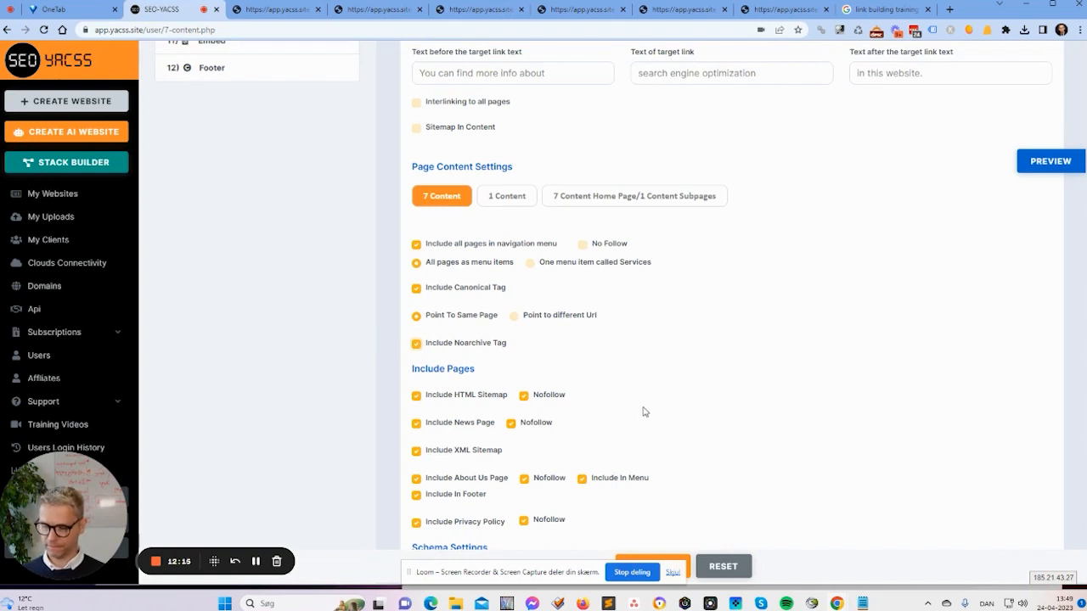
Check the feature list in the notes, and look through the website's Company Info settings.
{"action": "key", "text": "alt+Tab"}
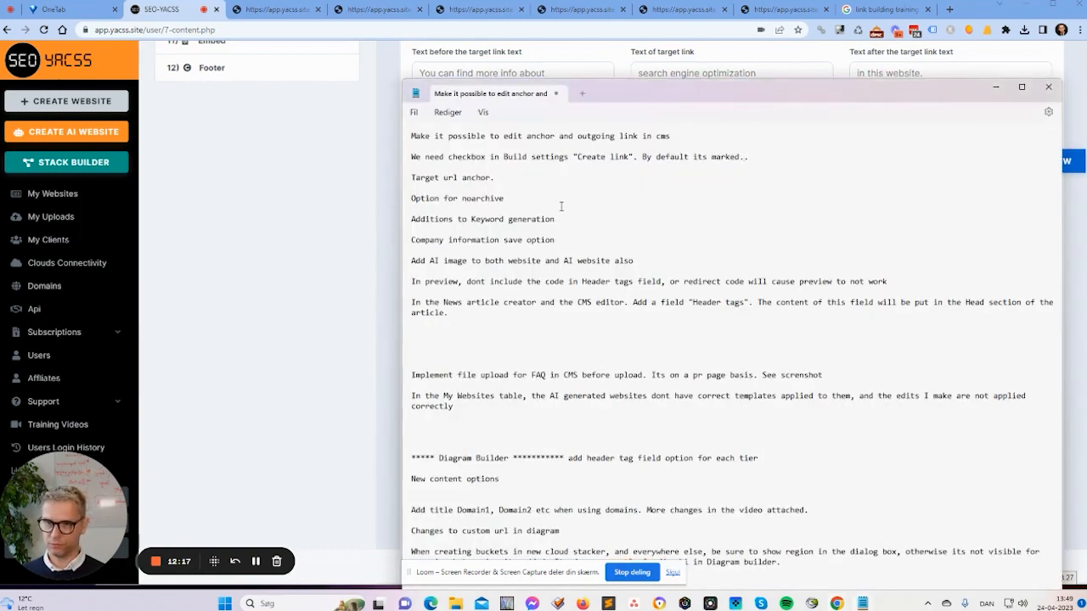
{"action": "left_click", "coordinate": [287, 296]}
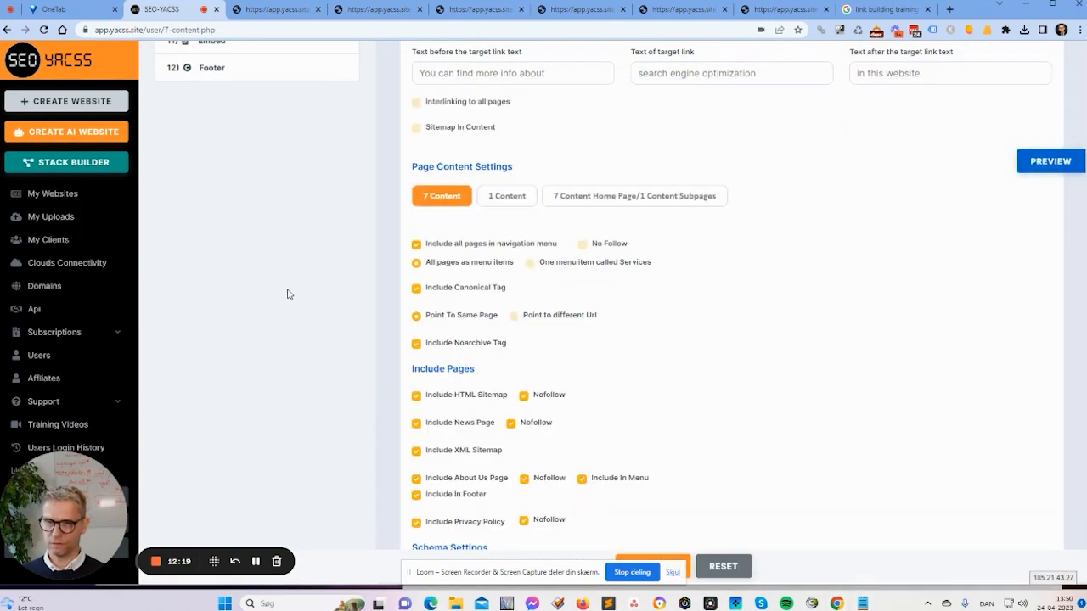
{"action": "scroll", "coordinate": [255, 301], "scroll_direction": "up", "scroll_amount": 5}
{"action": "left_click", "coordinate": [251, 288]}
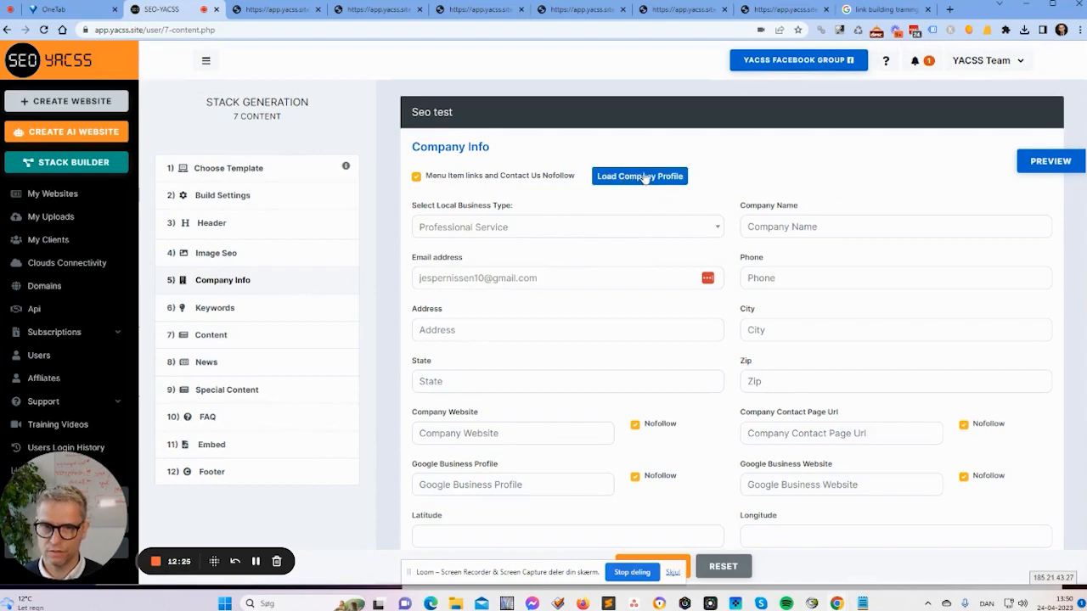
{"action": "scroll", "coordinate": [682, 371], "scroll_direction": "down", "scroll_amount": 3}
{"action": "scroll", "coordinate": [679, 361], "scroll_direction": "up", "scroll_amount": 3}
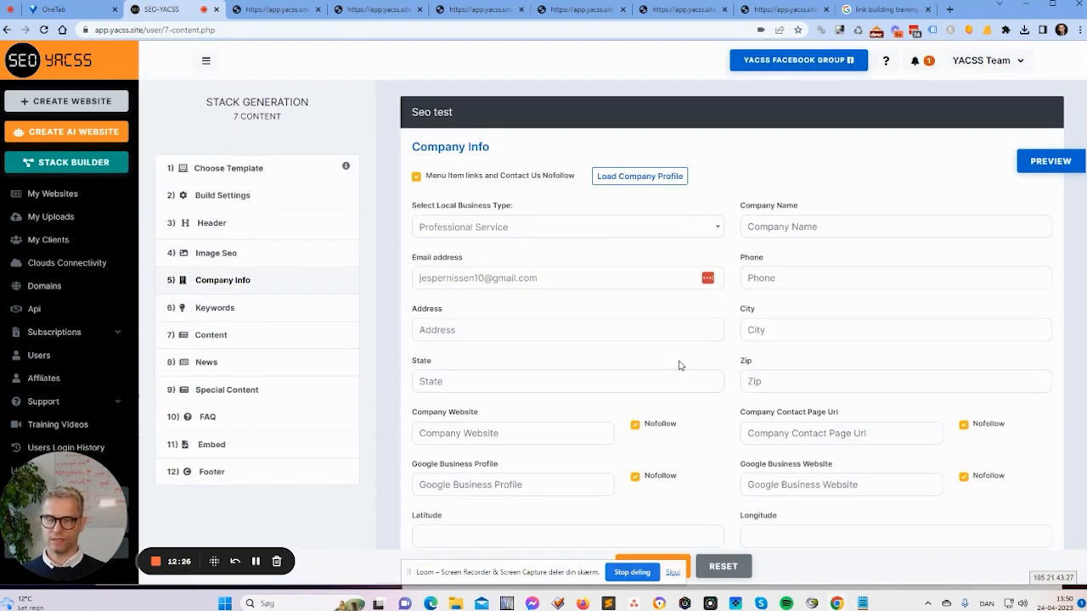
Set the local business type to Veterinary Care and place the cursor in the Company Name field.
{"action": "left_click", "coordinate": [469, 229]}
{"action": "left_click", "coordinate": [485, 274]}
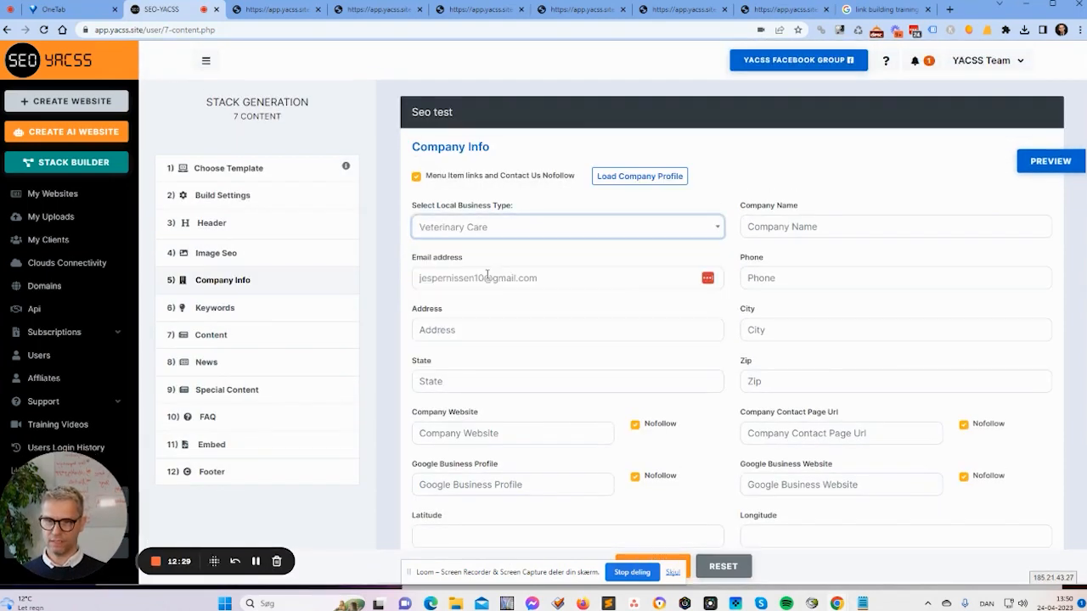
{"action": "left_click", "coordinate": [816, 230]}
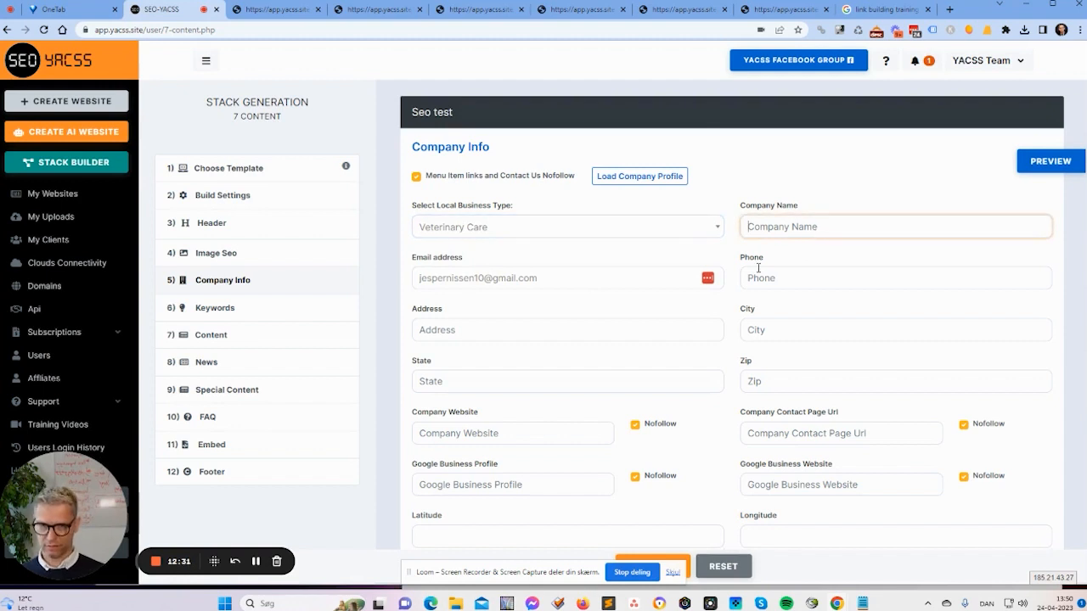
Search the local business types for "ma" and look through the matching entries.
{"action": "left_click", "coordinate": [606, 227]}
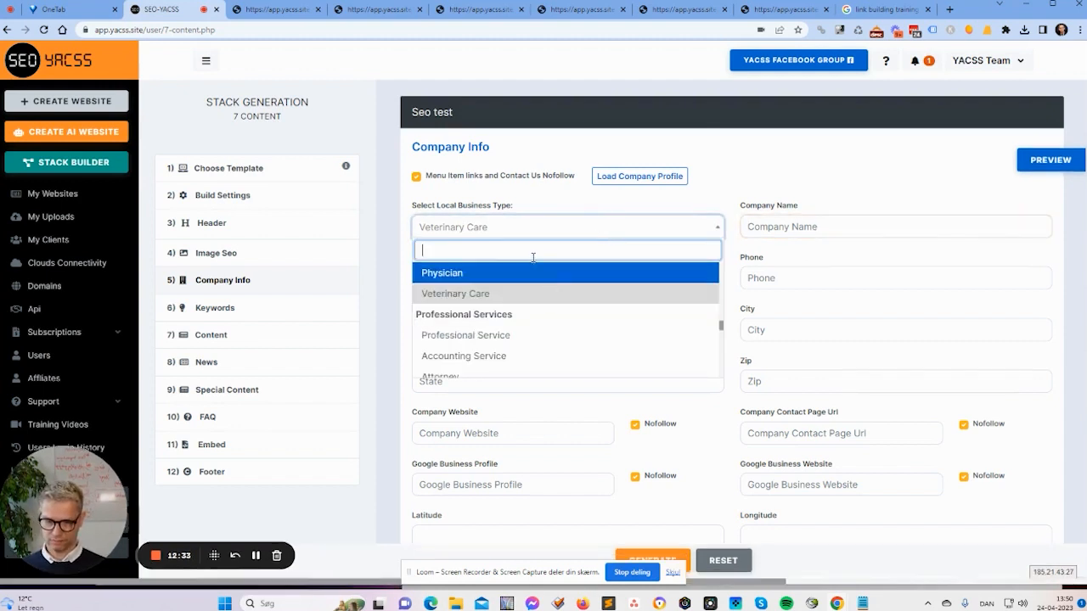
{"action": "type", "text": "ma"}
{"action": "scroll", "coordinate": [543, 314], "scroll_direction": "down", "scroll_amount": 3}
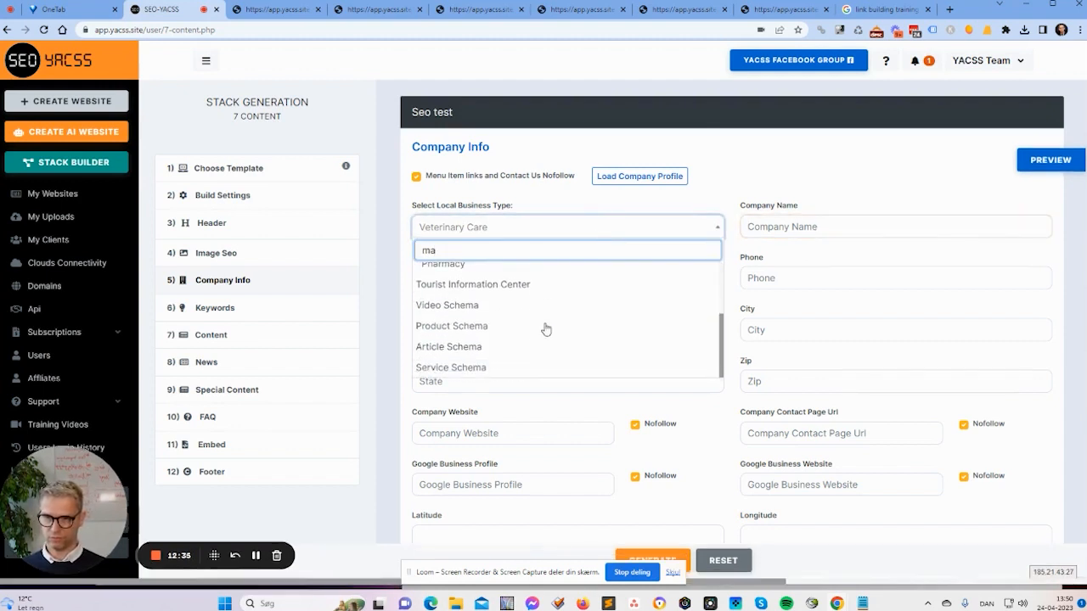
{"action": "scroll", "coordinate": [545, 331], "scroll_direction": "up", "scroll_amount": 3}
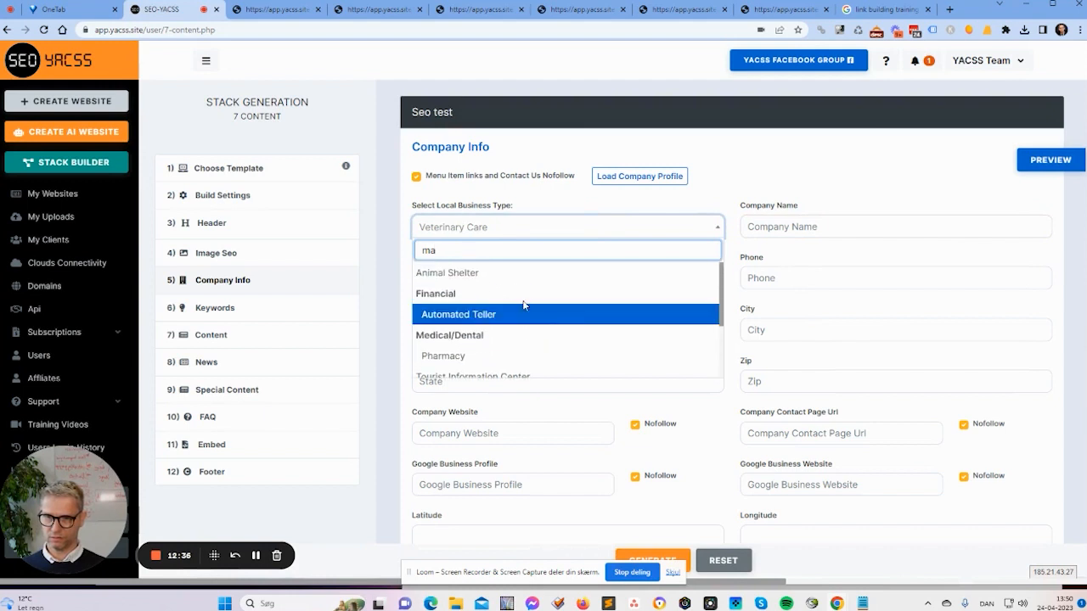
{"action": "left_click", "coordinate": [543, 233]}
Browse the local business types and set the type to Fire Station.
{"action": "left_click", "coordinate": [514, 231]}
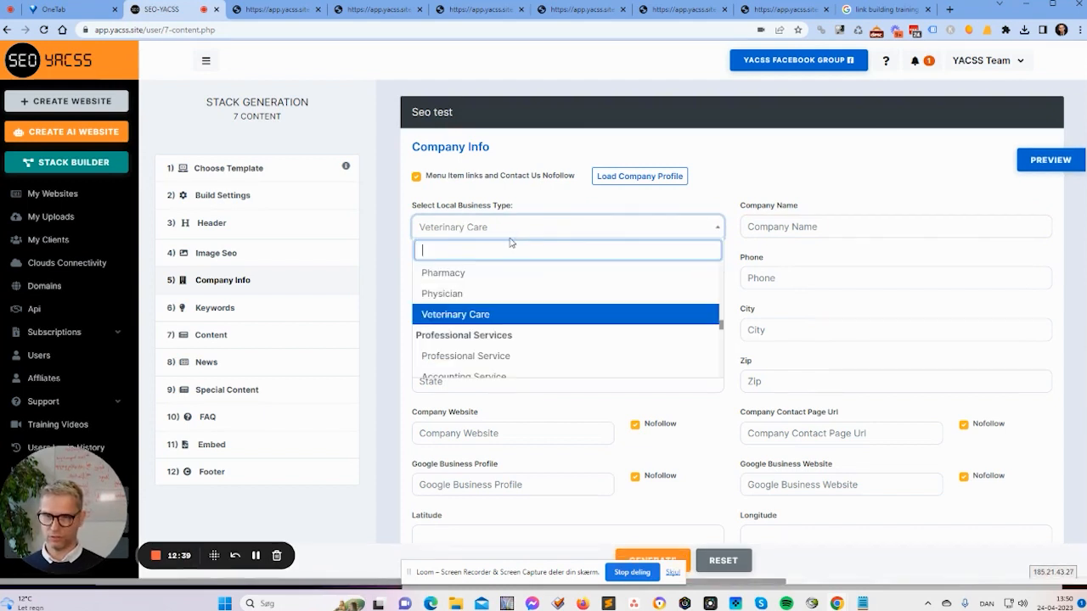
{"action": "scroll", "coordinate": [642, 338], "scroll_direction": "up", "scroll_amount": 7}
{"action": "left_click_drag", "start_coordinate": [721, 298], "coordinate": [721, 263]}
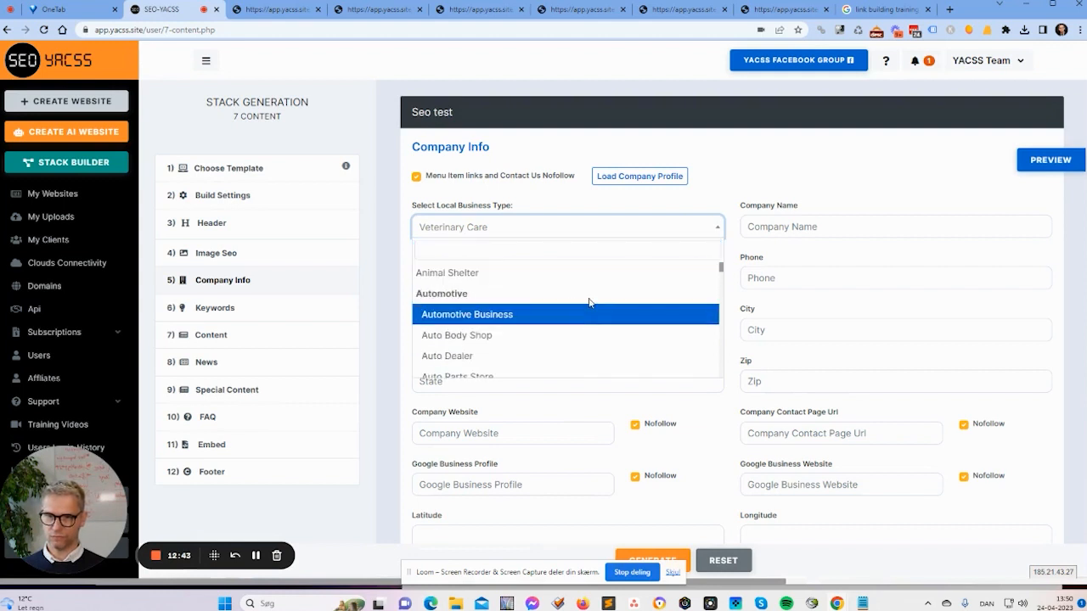
{"action": "scroll", "coordinate": [589, 302], "scroll_direction": "down", "scroll_amount": 10}
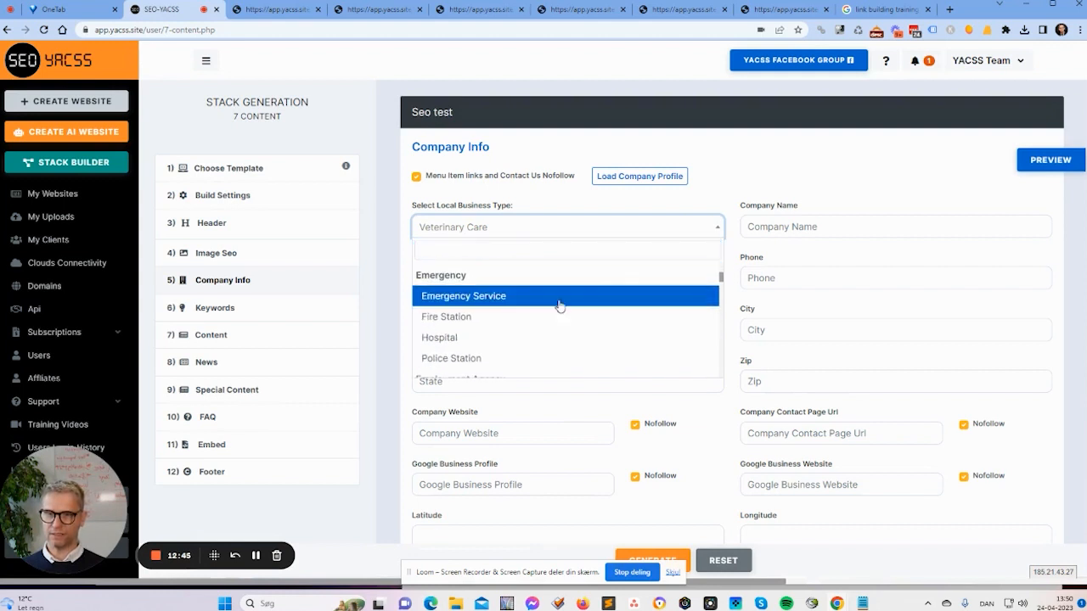
{"action": "left_click", "coordinate": [561, 316]}
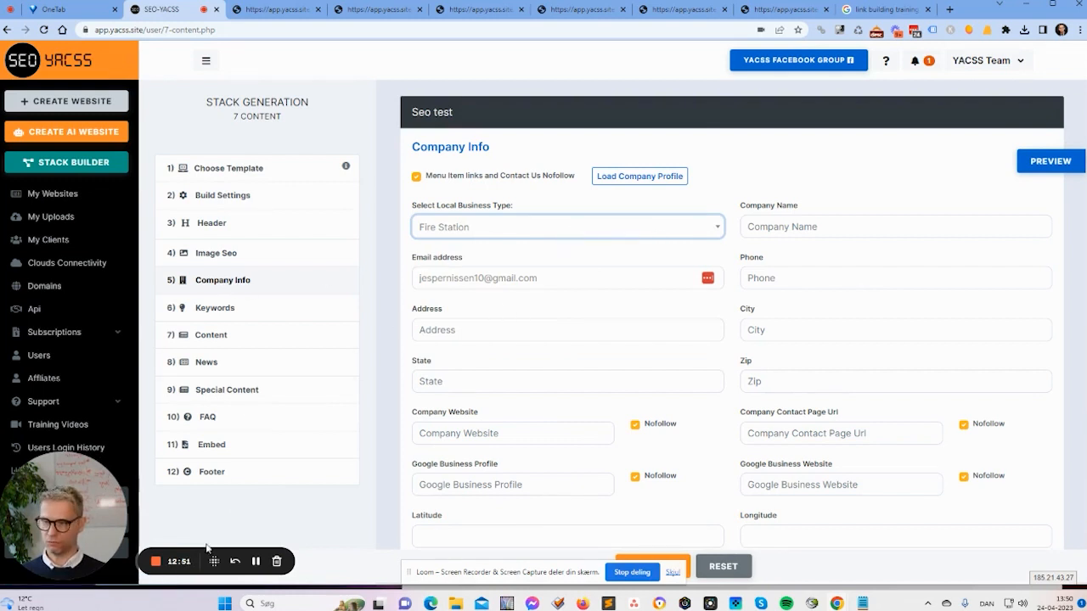
{"action": "left_click", "coordinate": [256, 562]}
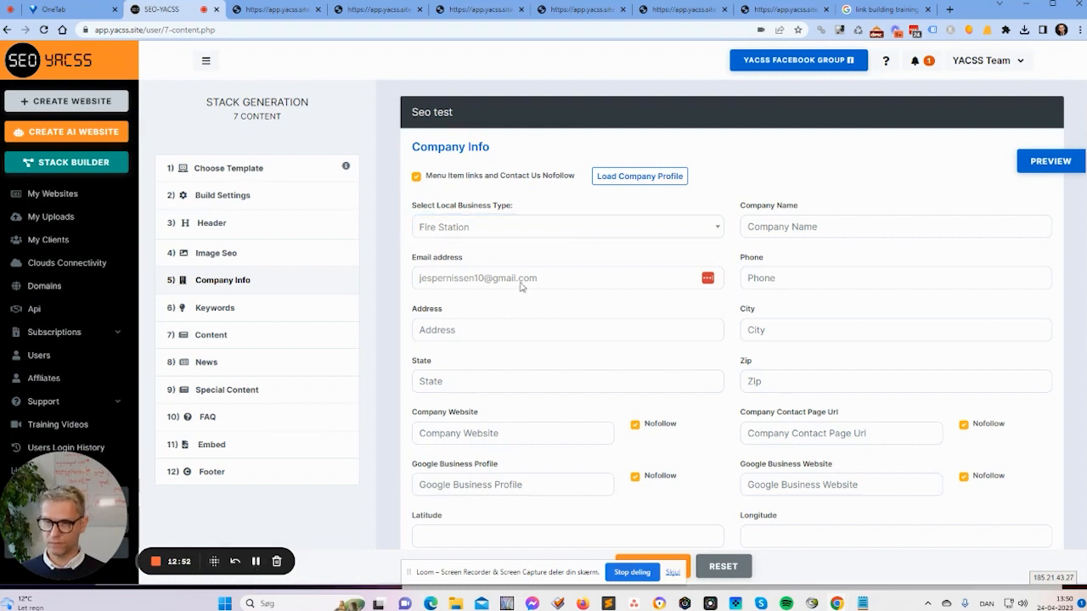
Change the local business type to Police Station.
{"action": "left_click", "coordinate": [515, 231]}
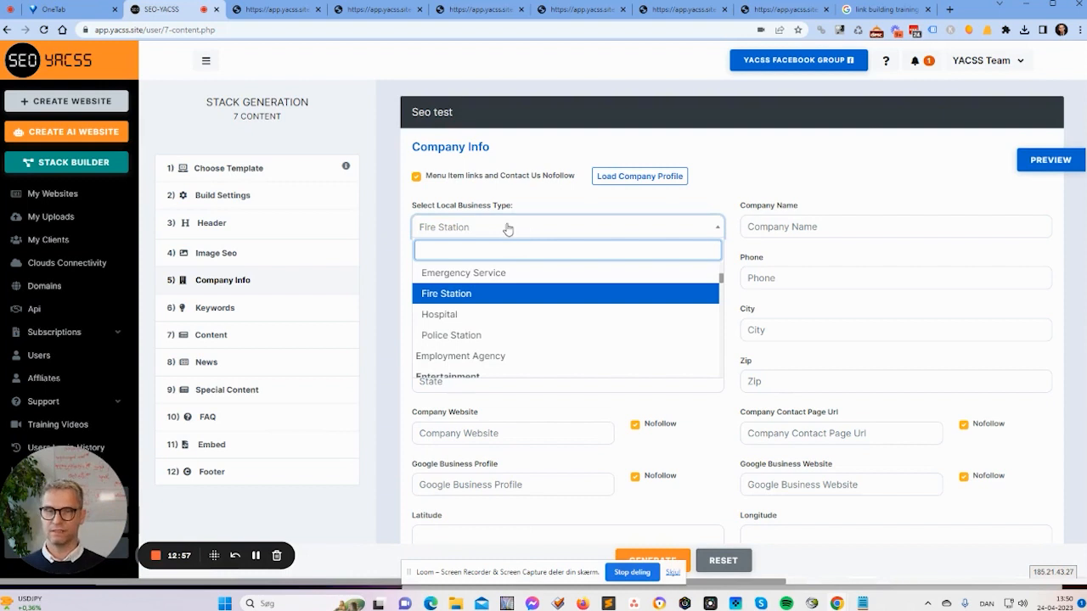
{"action": "left_click", "coordinate": [507, 229]}
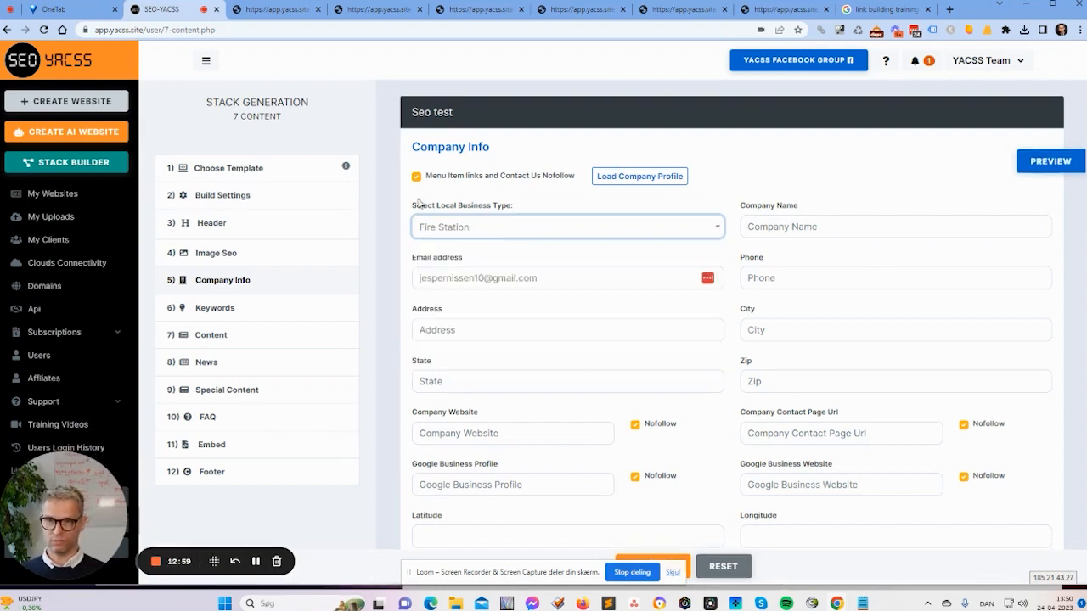
{"action": "left_click_drag", "start_coordinate": [437, 206], "coordinate": [521, 206]}
{"action": "left_click", "coordinate": [549, 243]}
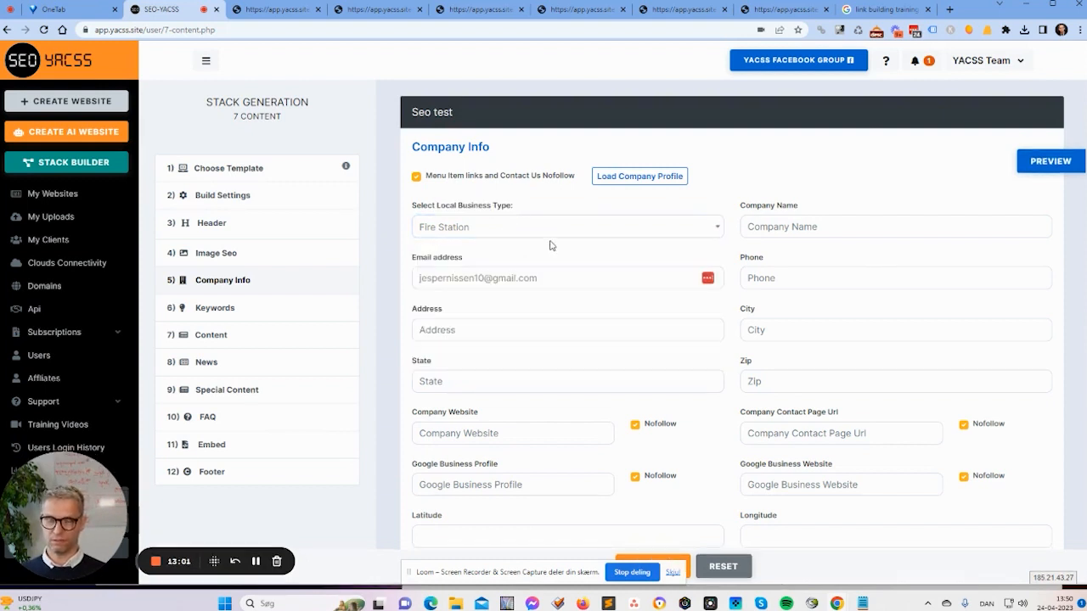
{"action": "left_click", "coordinate": [548, 229]}
{"action": "left_click", "coordinate": [520, 338]}
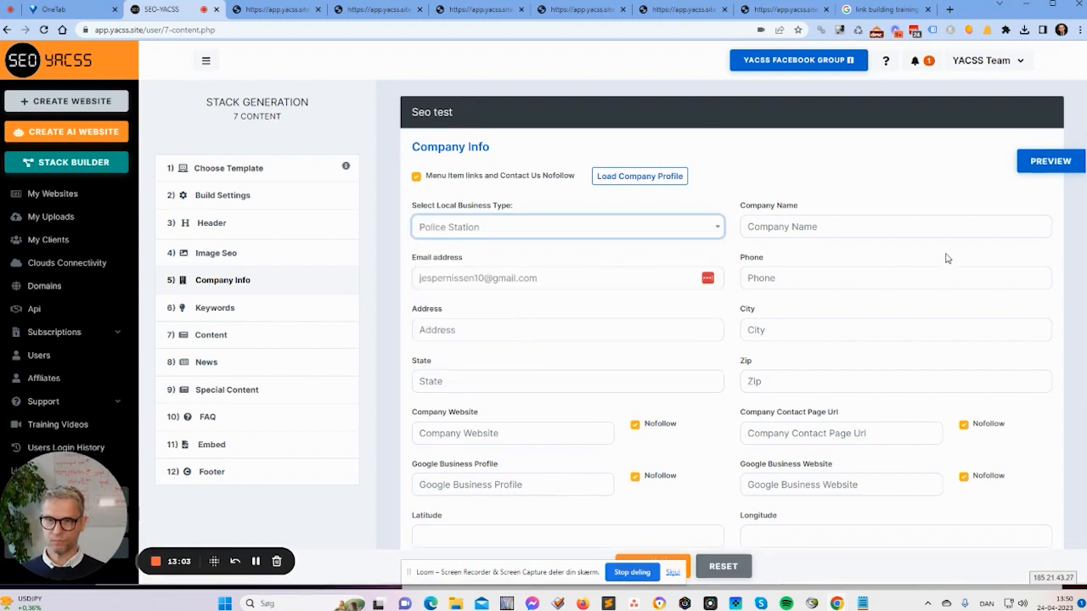
{"action": "left_click", "coordinate": [892, 229]}
Search the local business types for "loca" and clear the search text.
{"action": "left_click", "coordinate": [544, 233]}
{"action": "scroll", "coordinate": [575, 306], "scroll_direction": "up", "scroll_amount": 5}
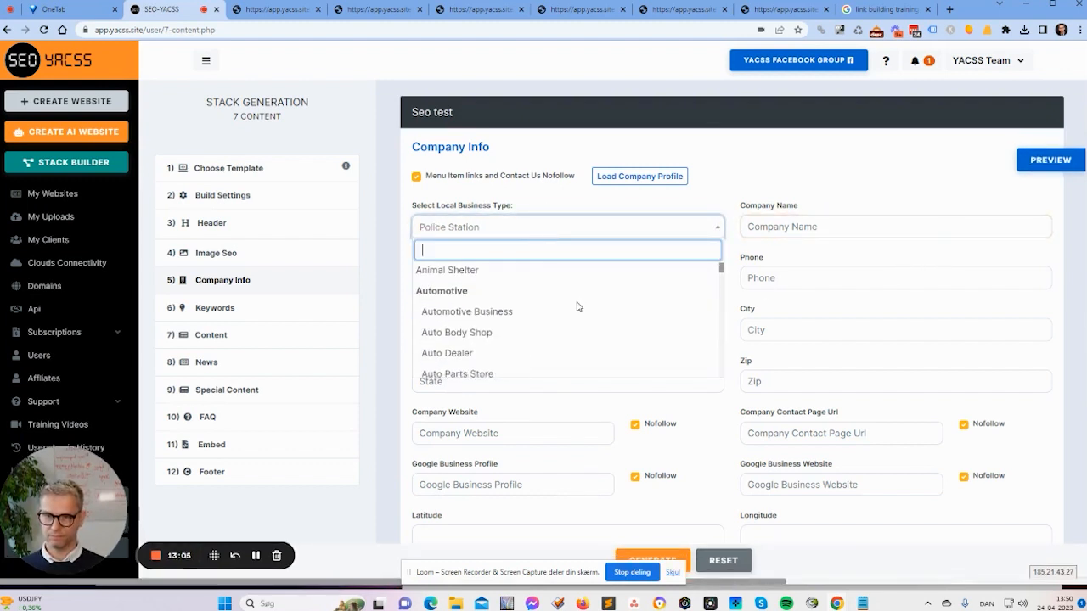
{"action": "scroll", "coordinate": [577, 307], "scroll_direction": "down", "scroll_amount": 2}
{"action": "scroll", "coordinate": [568, 289], "scroll_direction": "up", "scroll_amount": 2}
{"action": "type", "text": "loca"}
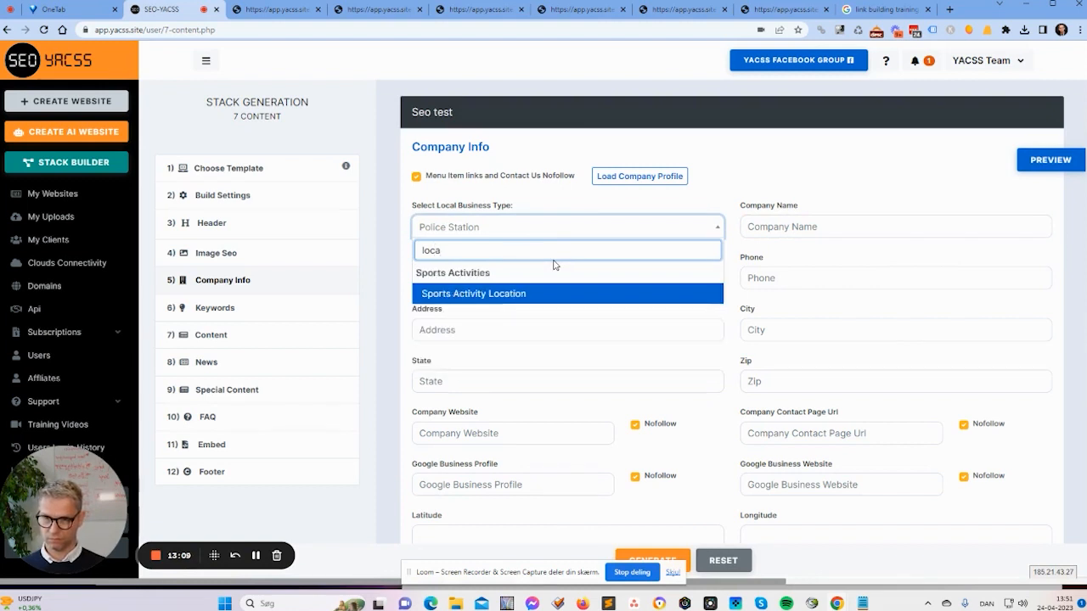
{"action": "key", "text": "BackSpace"}
{"action": "key", "text": "BackSpace"}
{"action": "key", "text": "BackSpace"}
{"action": "key", "text": "BackSpace"}
Set the local business type to Home And Construction Business.
{"action": "scroll", "coordinate": [558, 335], "scroll_direction": "down", "scroll_amount": 10}
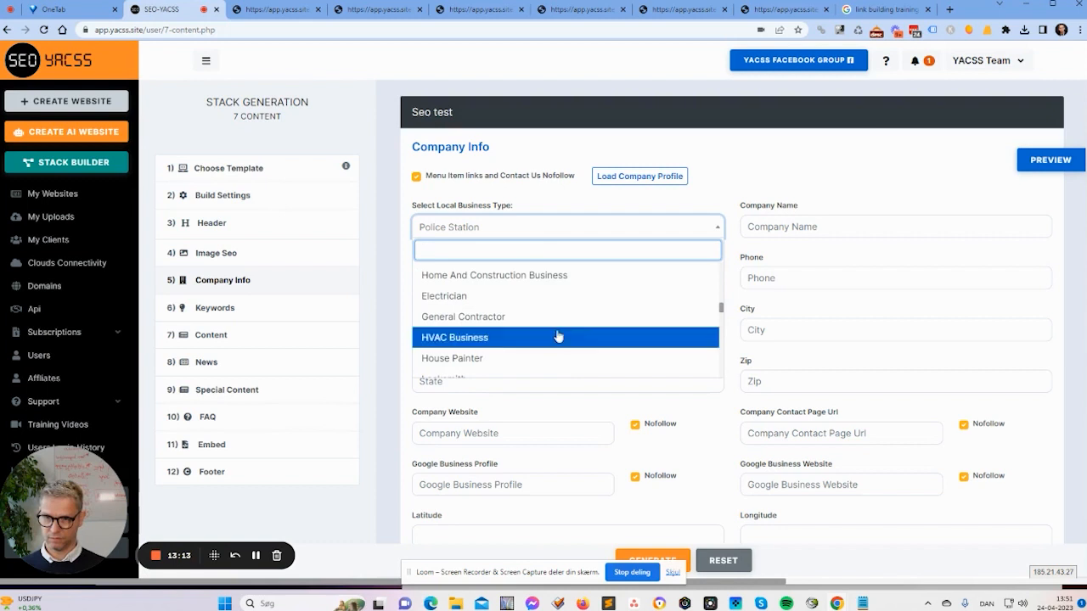
{"action": "scroll", "coordinate": [551, 310], "scroll_direction": "up", "scroll_amount": 3}
{"action": "scroll", "coordinate": [539, 366], "scroll_direction": "down", "scroll_amount": 2}
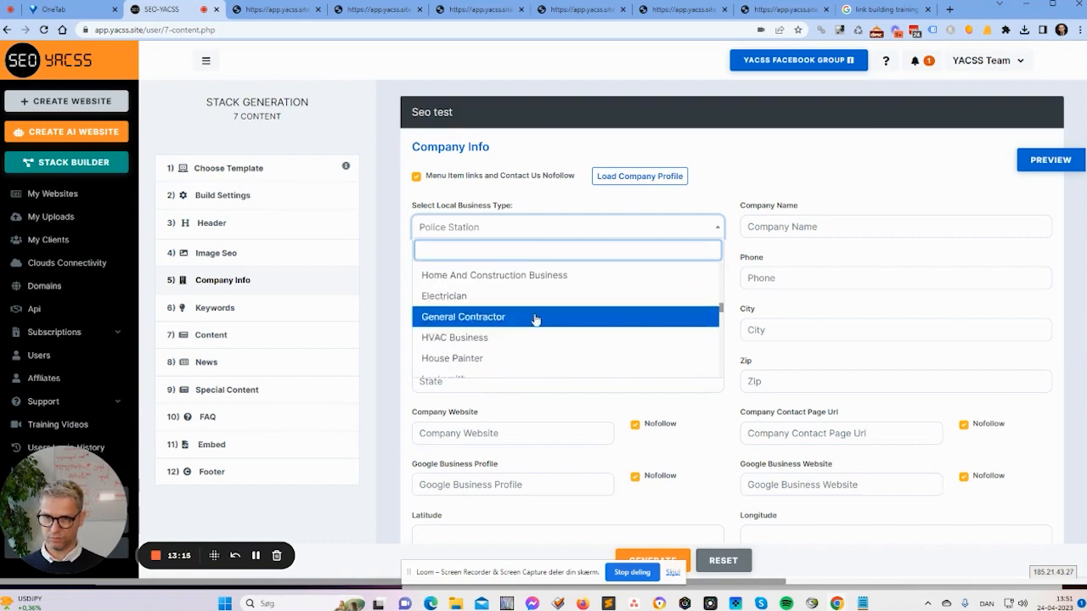
{"action": "left_click", "coordinate": [539, 278]}
Enter tree service one as the company name.
{"action": "left_click", "coordinate": [805, 227]}
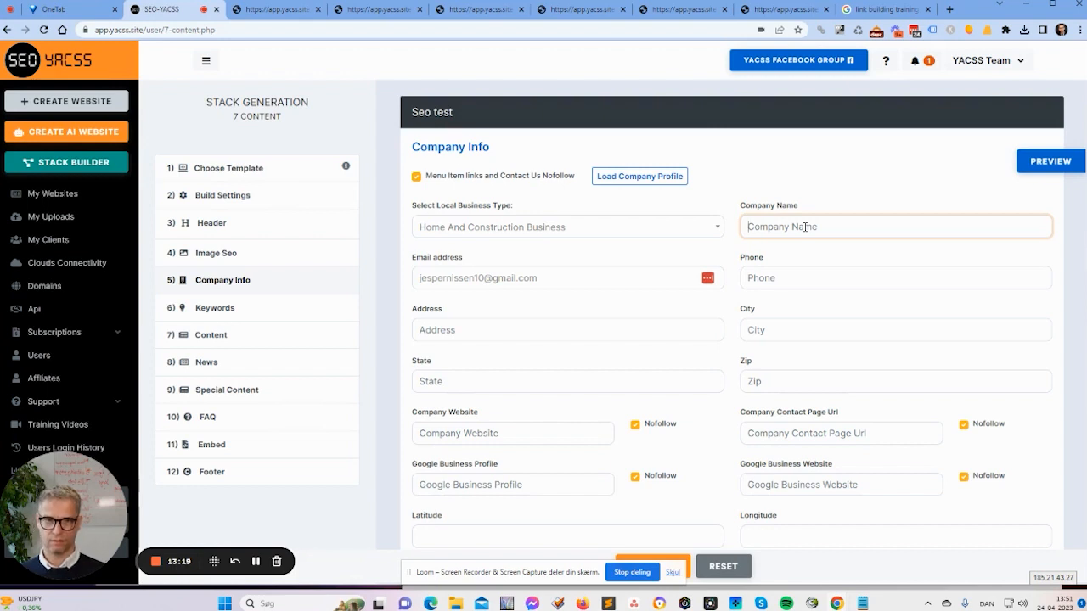
{"action": "type", "text": "tree service one"}
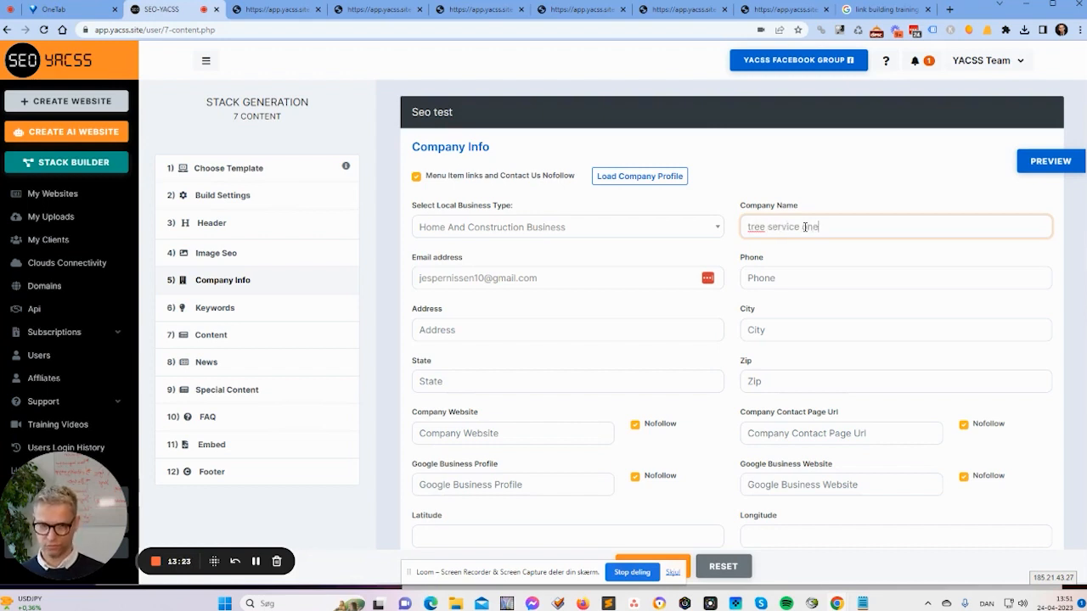
{"action": "key", "text": "ctrl+a"}
Replace the company's e-mail address with the second suggested account and fill in the phone number.
{"action": "key", "text": "Tab"}
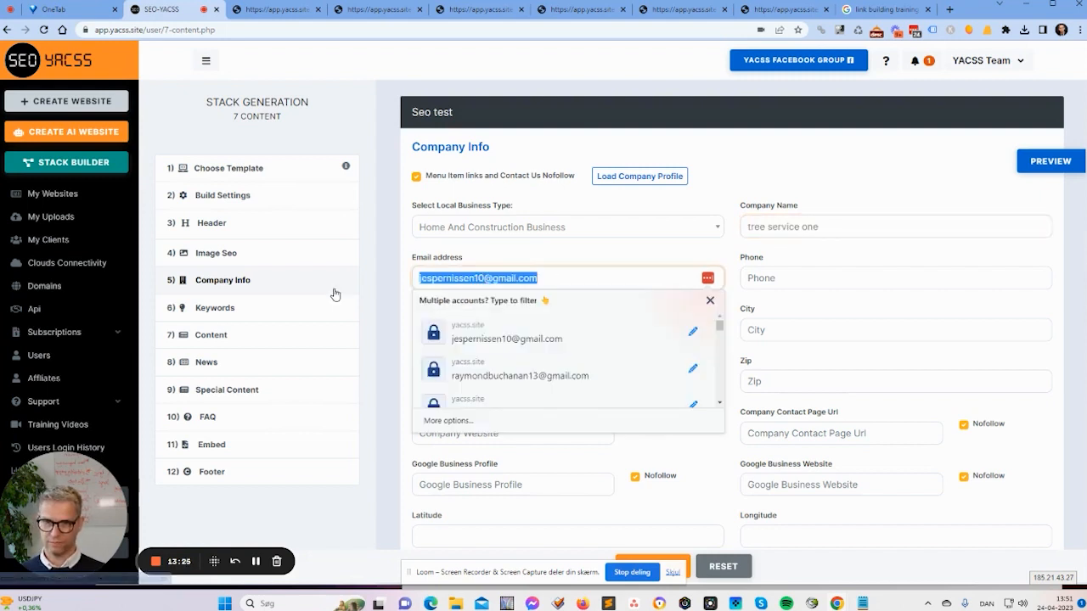
{"action": "left_click", "coordinate": [584, 364]}
{"action": "left_click", "coordinate": [787, 283]}
{"action": "type", "text": "42545454"}
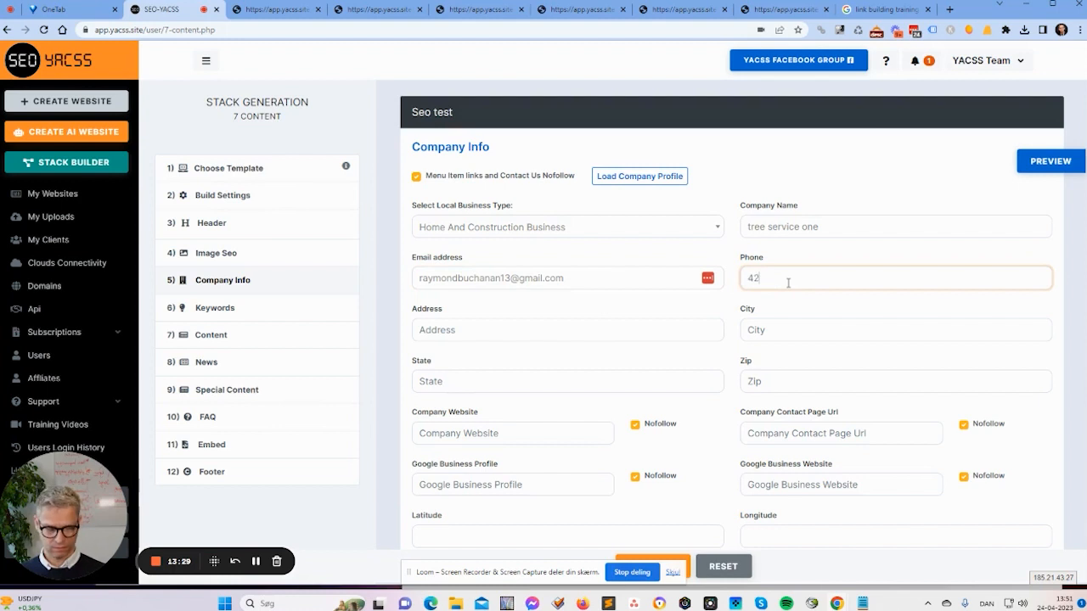
Fill in the company's street address, city, state and zip code.
{"action": "left_click", "coordinate": [569, 333]}
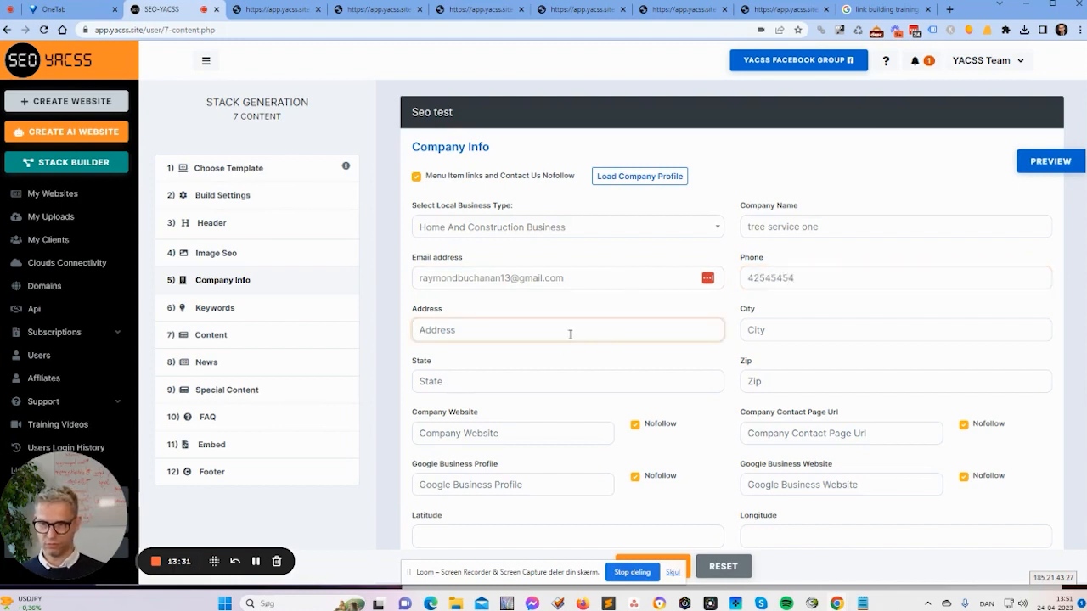
{"action": "type", "text": "Home city"}
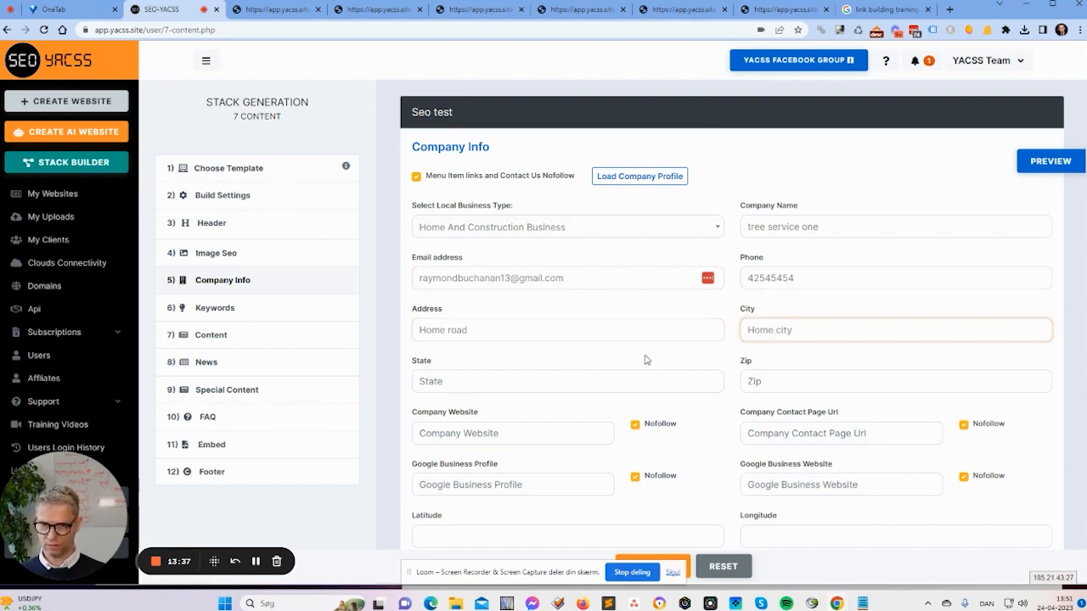
{"action": "left_click", "coordinate": [587, 376]}
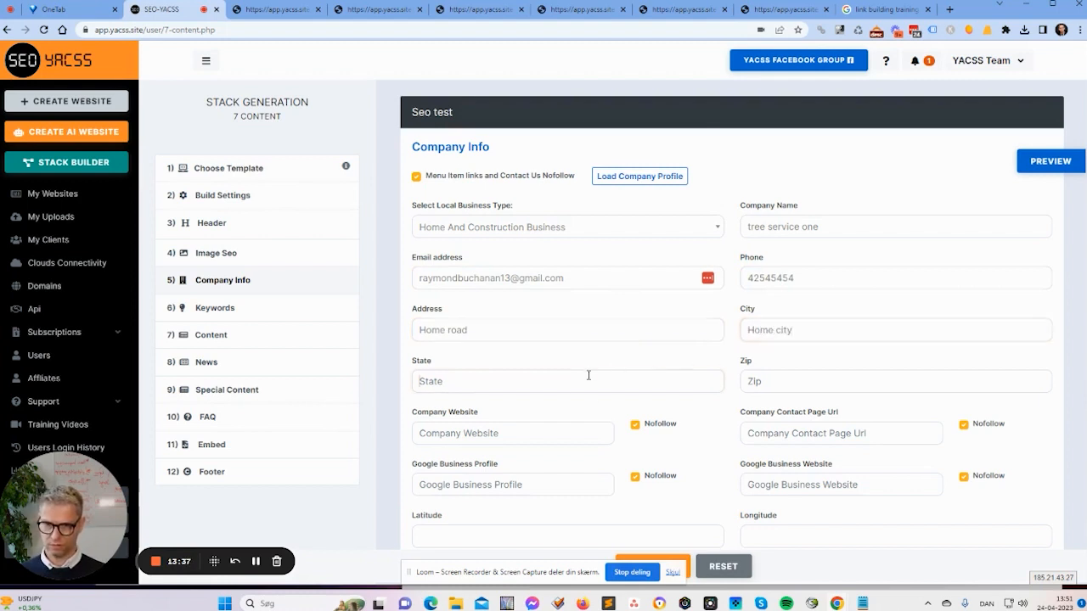
{"action": "type", "text": "Home state"}
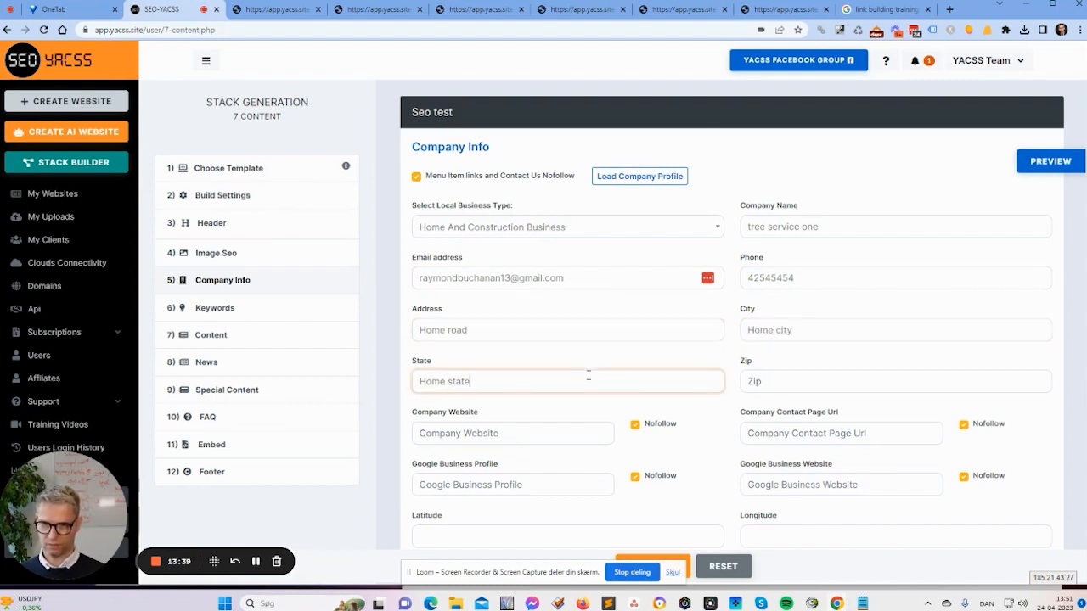
{"action": "type", "text": "76874856574878787"}
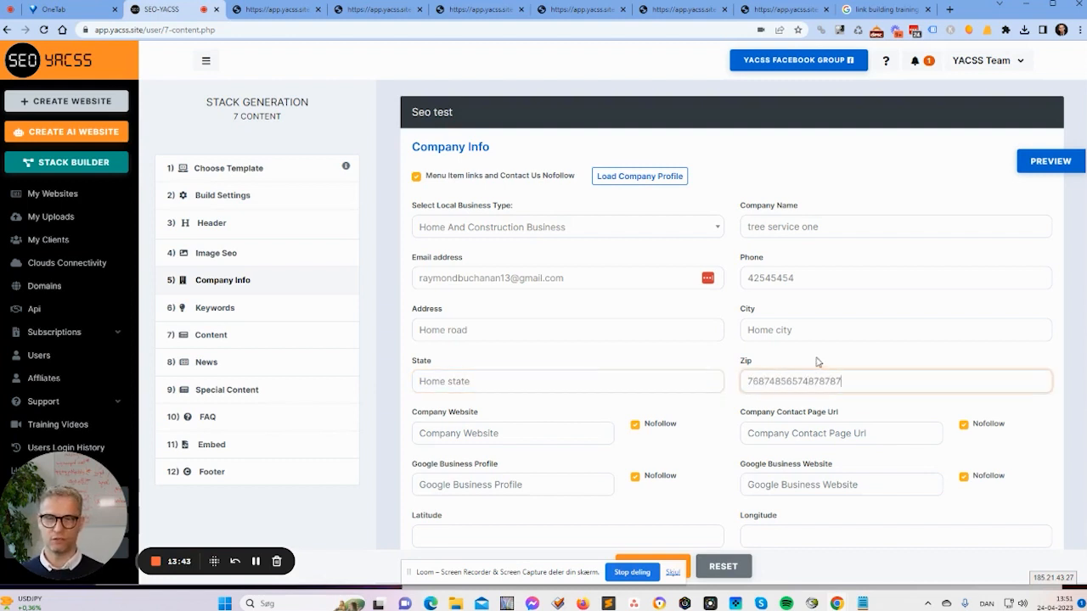
Save the company details to a new company profile named tree service one.
{"action": "scroll", "coordinate": [820, 387], "scroll_direction": "down", "scroll_amount": 3}
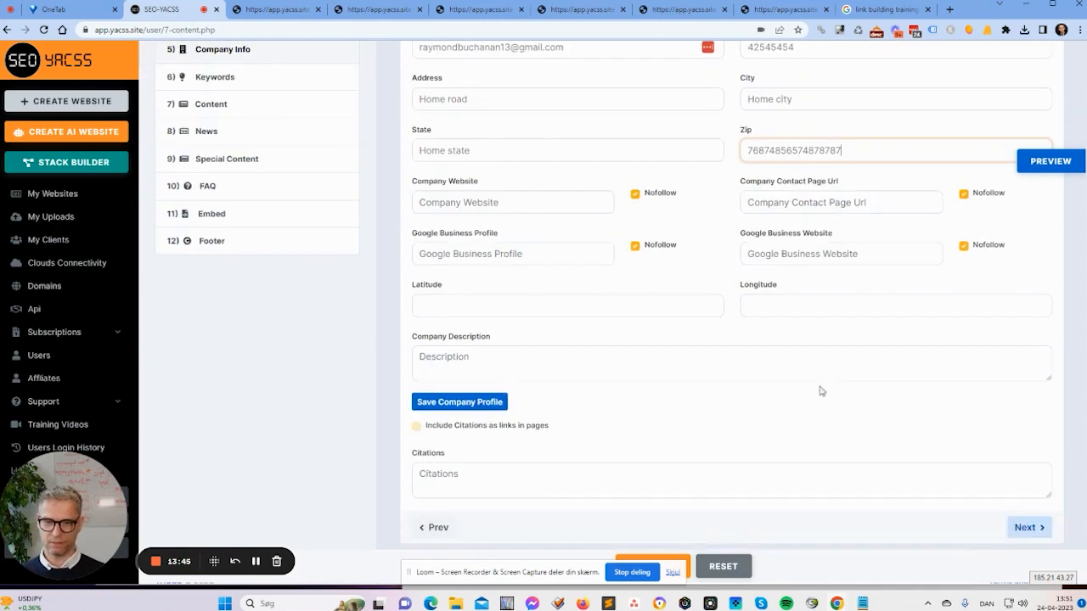
{"action": "scroll", "coordinate": [861, 315], "scroll_direction": "up", "scroll_amount": 3}
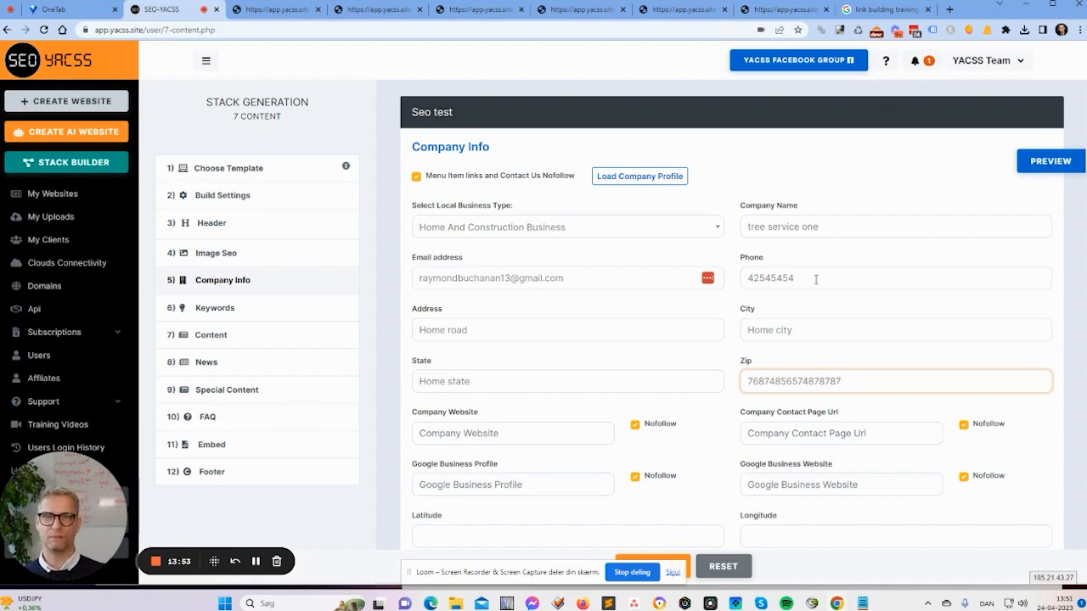
{"action": "scroll", "coordinate": [770, 335], "scroll_direction": "down", "scroll_amount": 3}
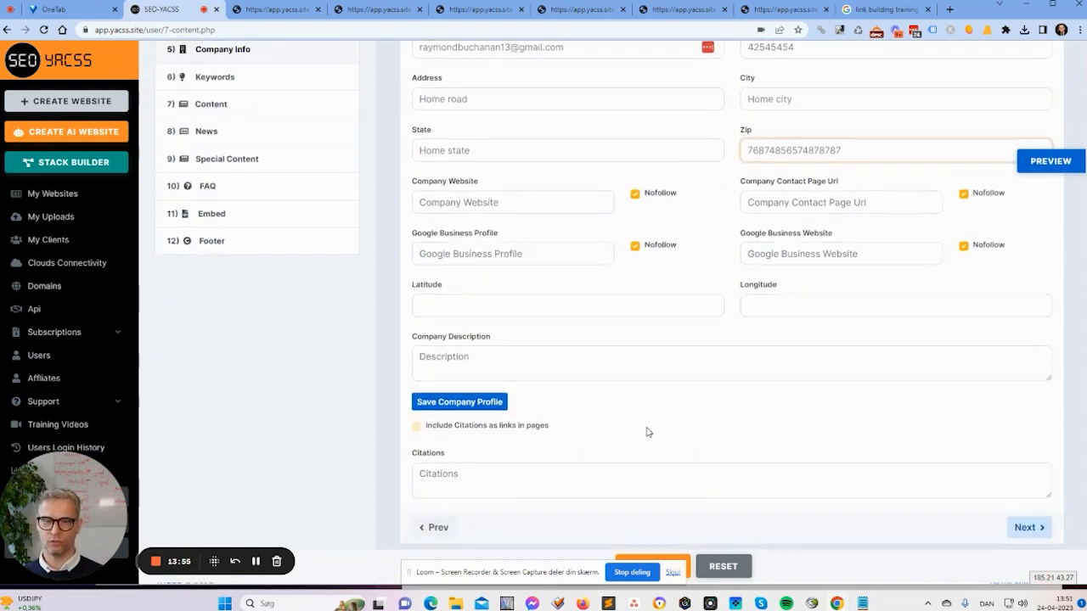
{"action": "left_click", "coordinate": [460, 401]}
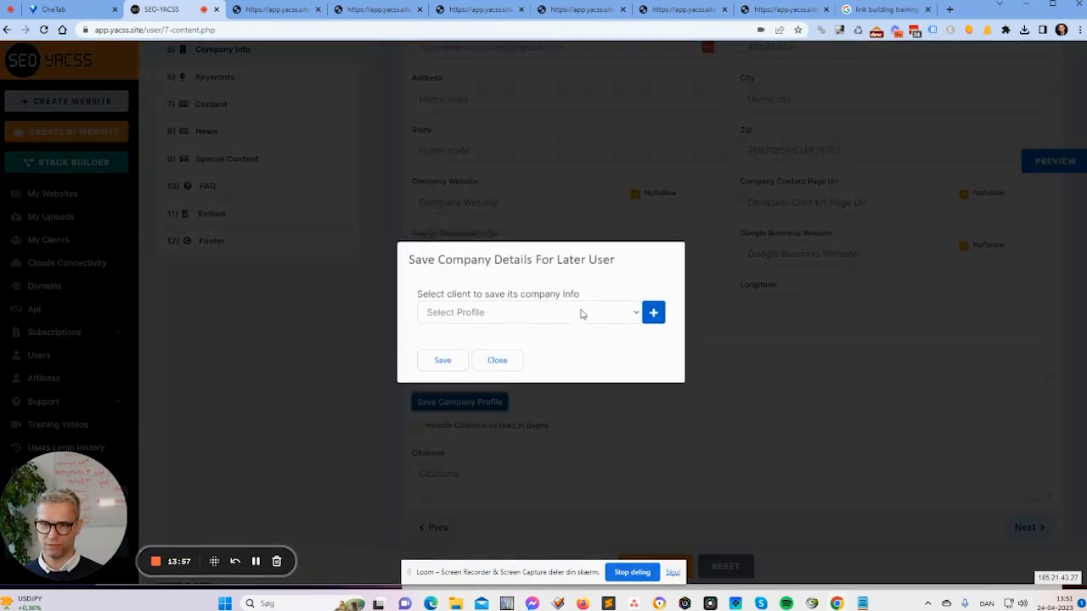
{"action": "left_click", "coordinate": [652, 313]}
{"action": "left_click", "coordinate": [487, 323]}
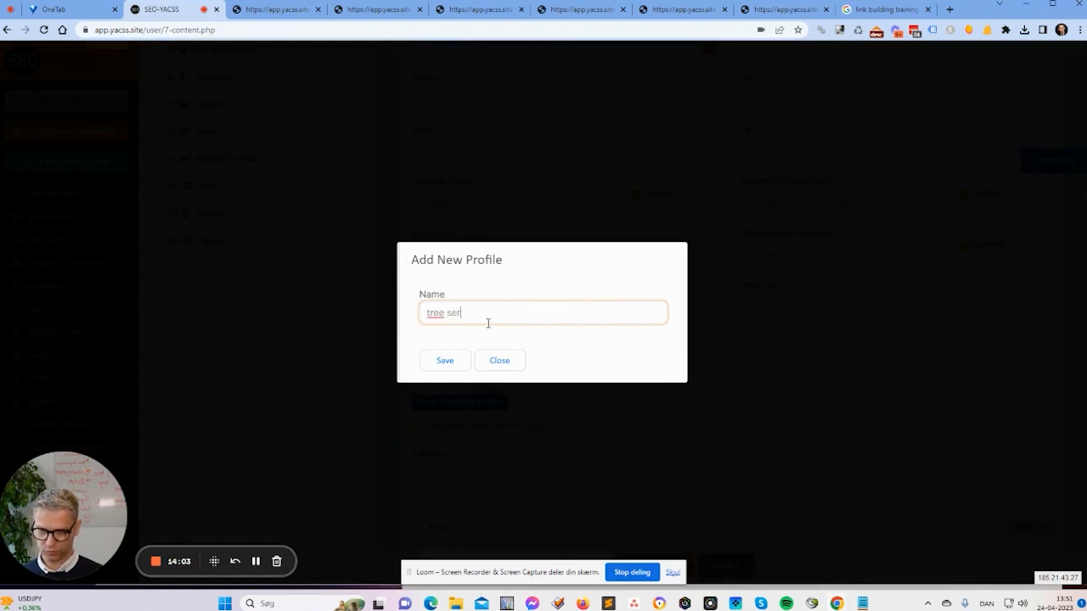
{"action": "left_click", "coordinate": [445, 361]}
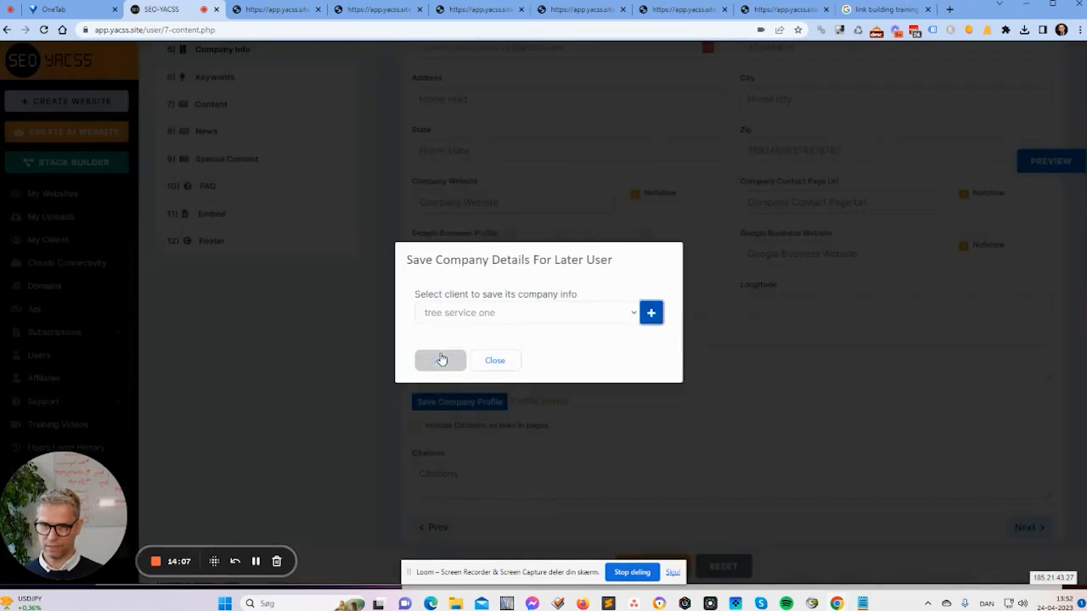
{"action": "left_click", "coordinate": [441, 360]}
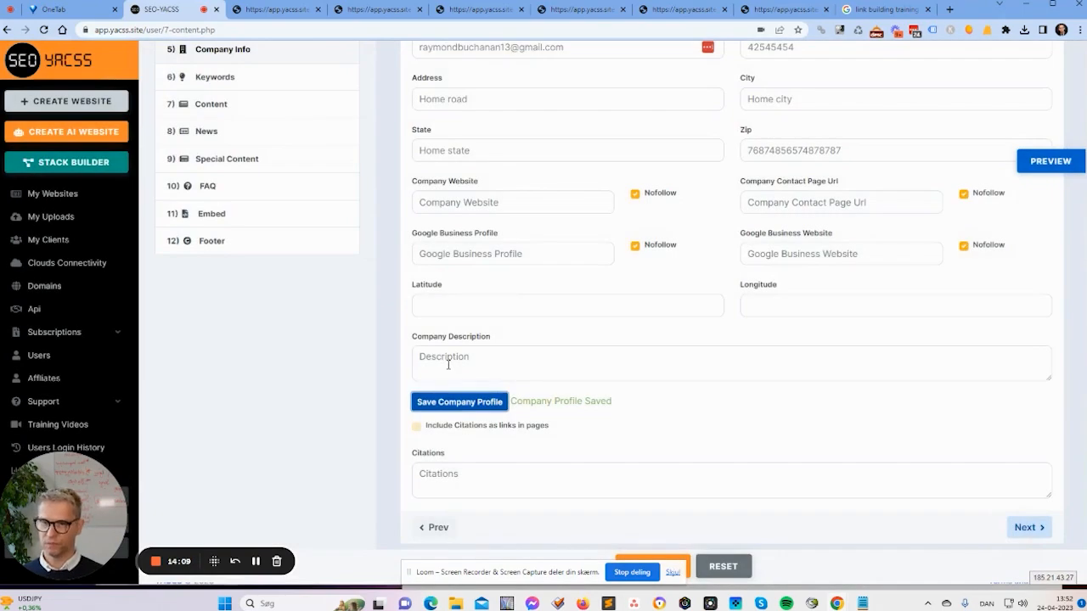
Review the entered company name and phone number, and open the list of clients.
{"action": "scroll", "coordinate": [664, 411], "scroll_direction": "up", "scroll_amount": 3}
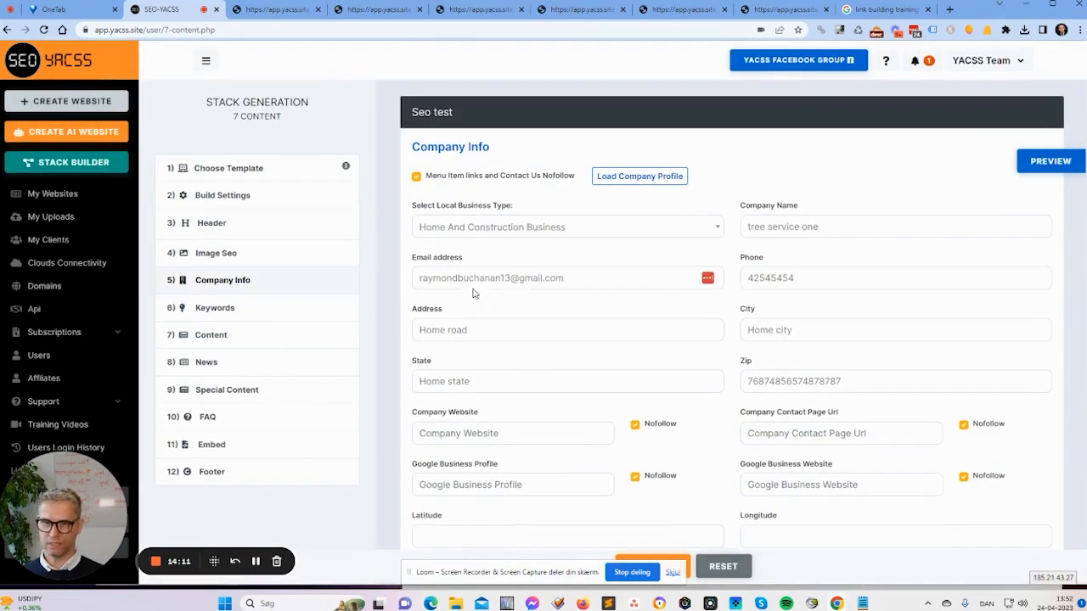
{"action": "double_click", "coordinate": [839, 227]}
{"action": "double_click", "coordinate": [751, 279]}
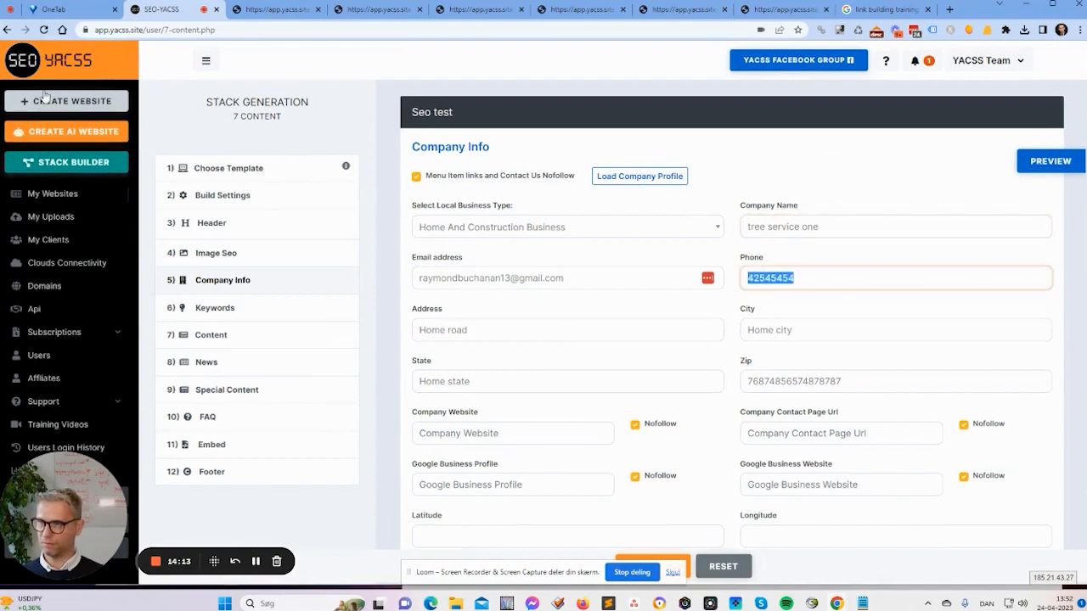
{"action": "left_click", "coordinate": [52, 239]}
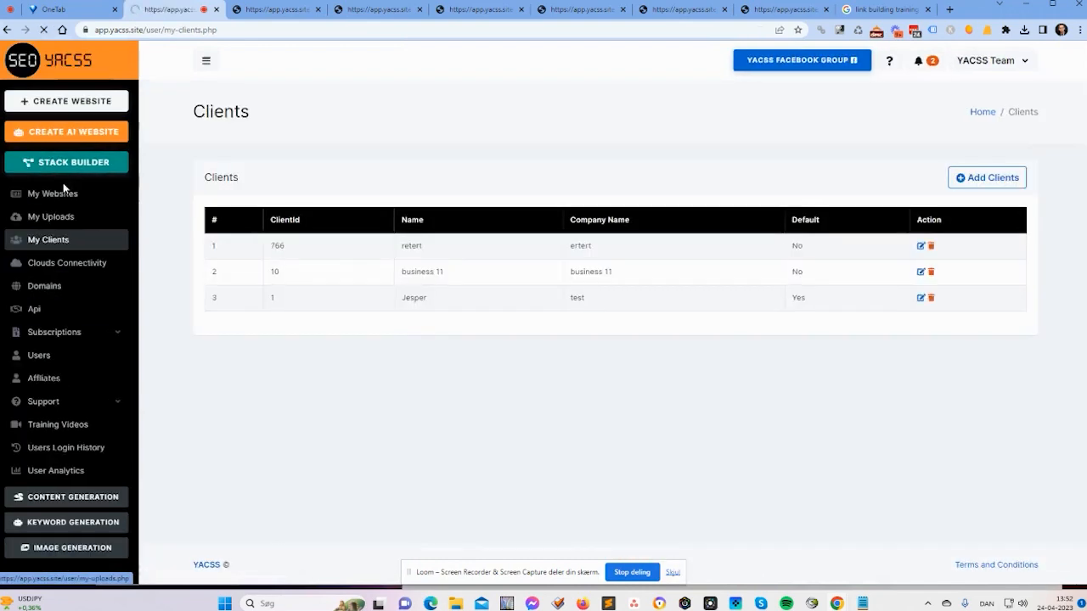
Start a new website and load the saved company profile tree service one into its company information.
{"action": "left_click", "coordinate": [56, 199]}
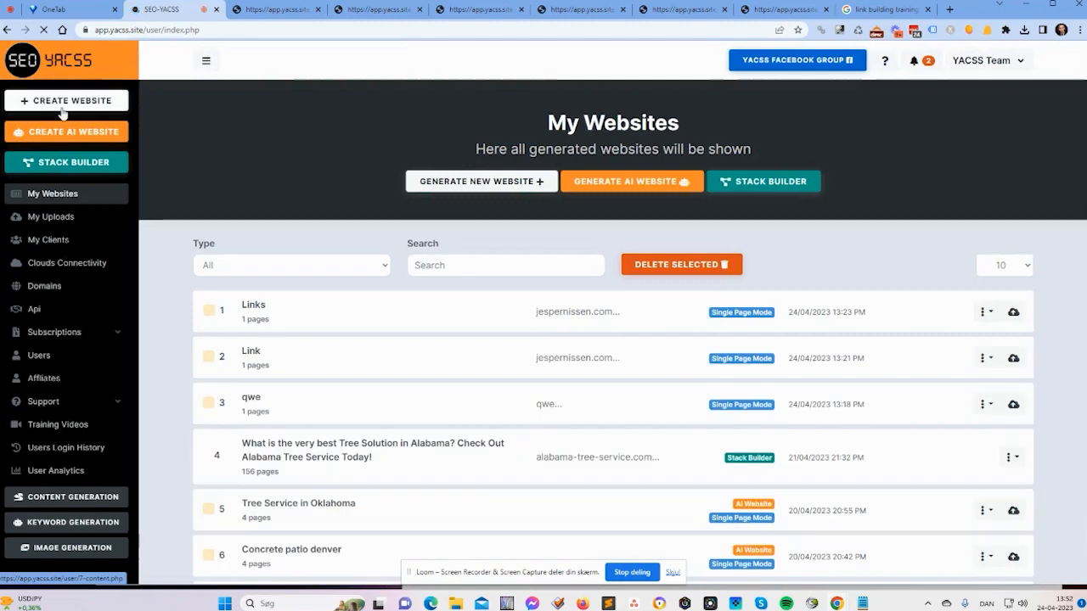
{"action": "left_click", "coordinate": [60, 102]}
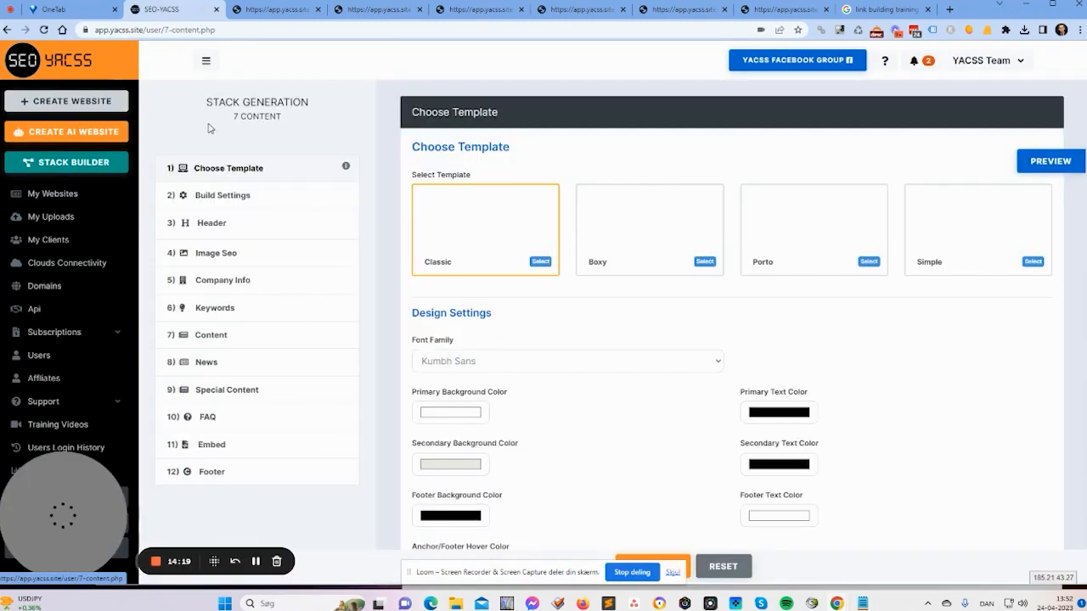
{"action": "left_click", "coordinate": [242, 284]}
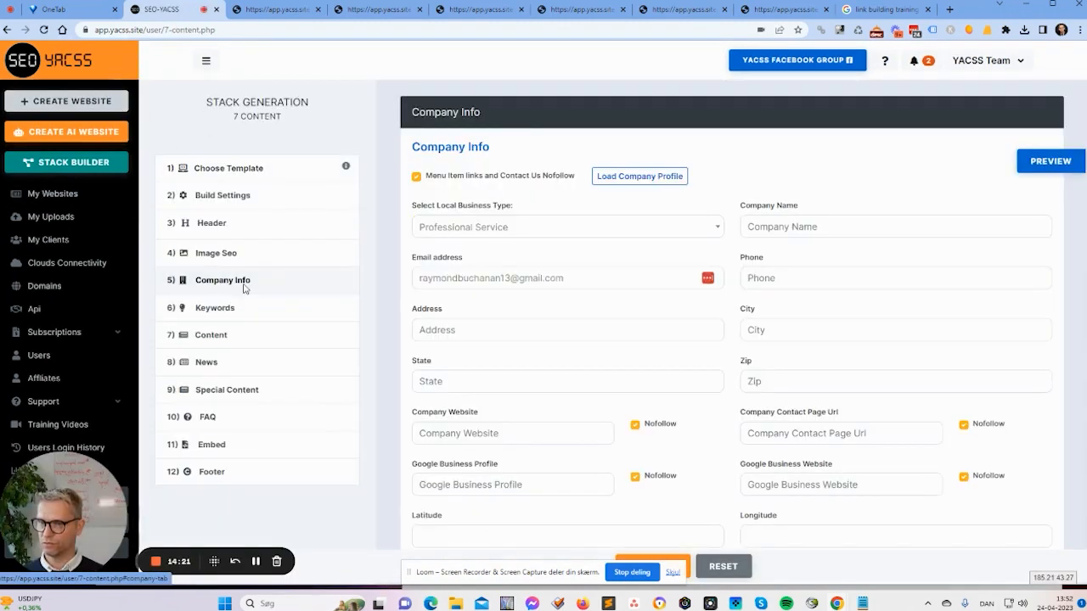
{"action": "left_click", "coordinate": [633, 176]}
{"action": "left_click", "coordinate": [534, 310]}
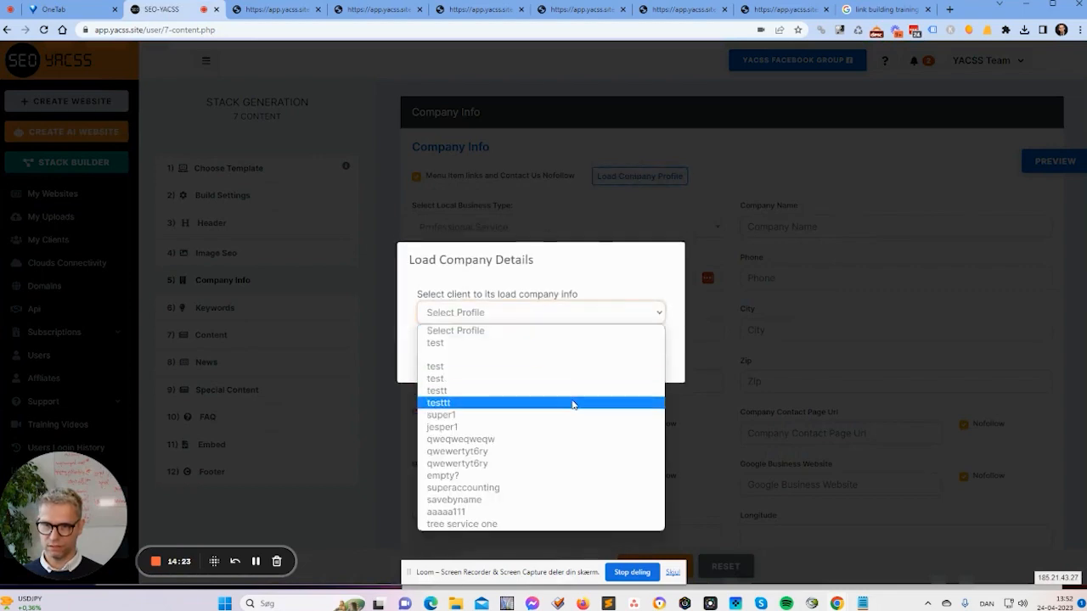
{"action": "left_click", "coordinate": [543, 523]}
{"action": "left_click", "coordinate": [442, 361]}
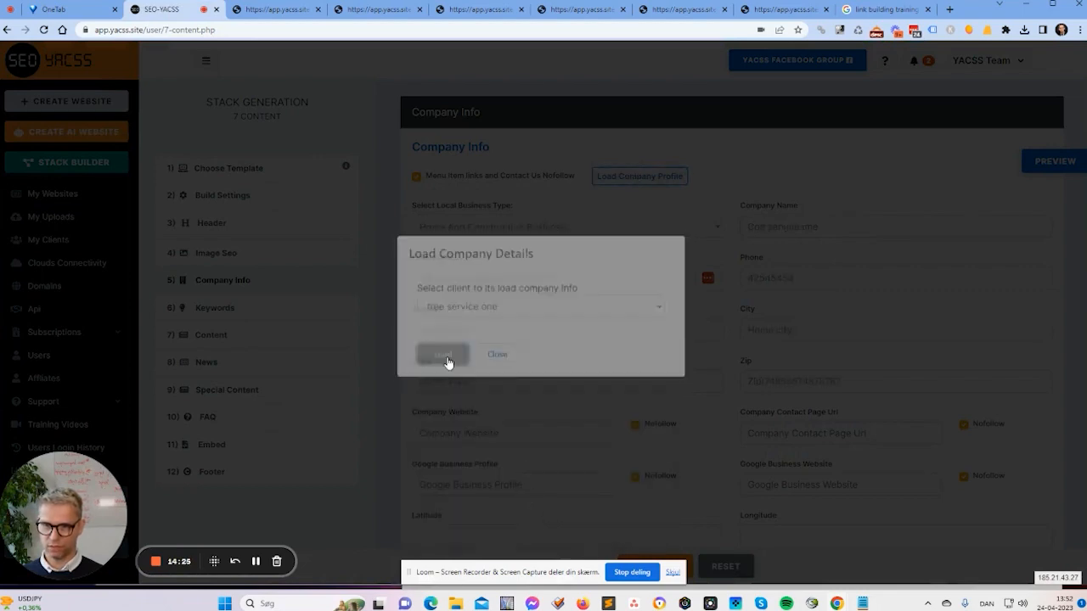
Review the loaded company name, phone number, city and zip code, and the remaining company information fields.
{"action": "triple_click", "coordinate": [854, 229]}
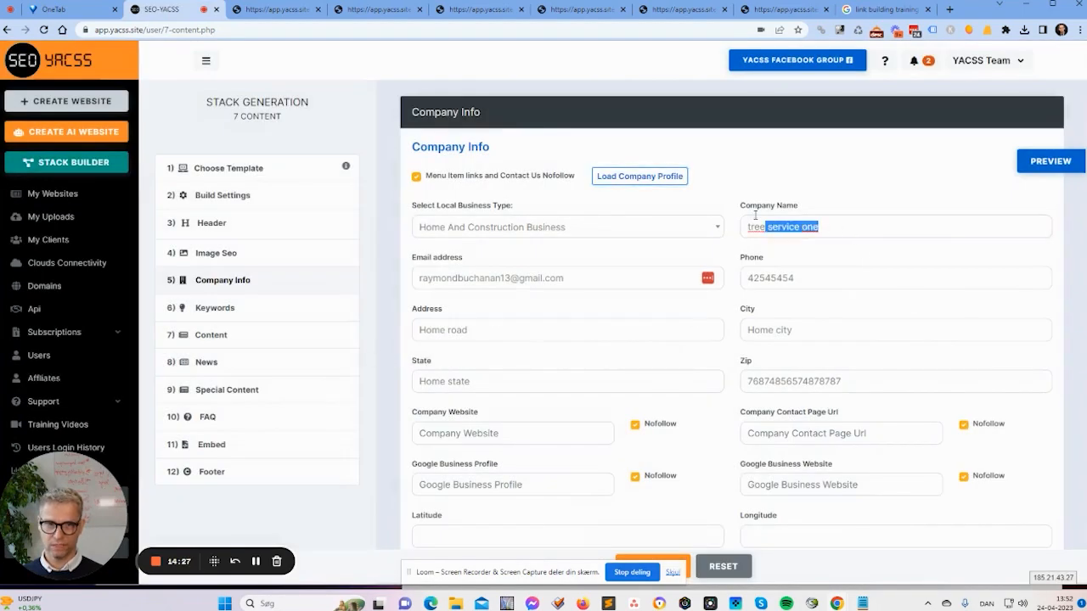
{"action": "left_click_drag", "start_coordinate": [766, 277], "coordinate": [806, 290]}
{"action": "triple_click", "coordinate": [768, 331]}
{"action": "left_click_drag", "start_coordinate": [780, 381], "coordinate": [880, 402]}
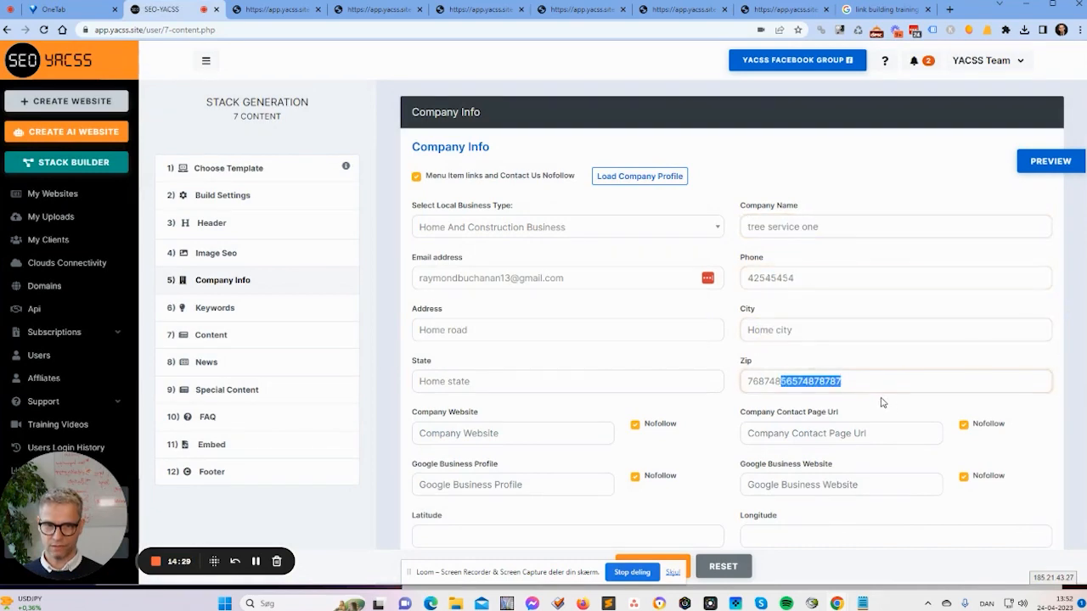
{"action": "scroll", "coordinate": [877, 395], "scroll_direction": "down", "scroll_amount": 3}
{"action": "scroll", "coordinate": [875, 387], "scroll_direction": "up", "scroll_amount": 3}
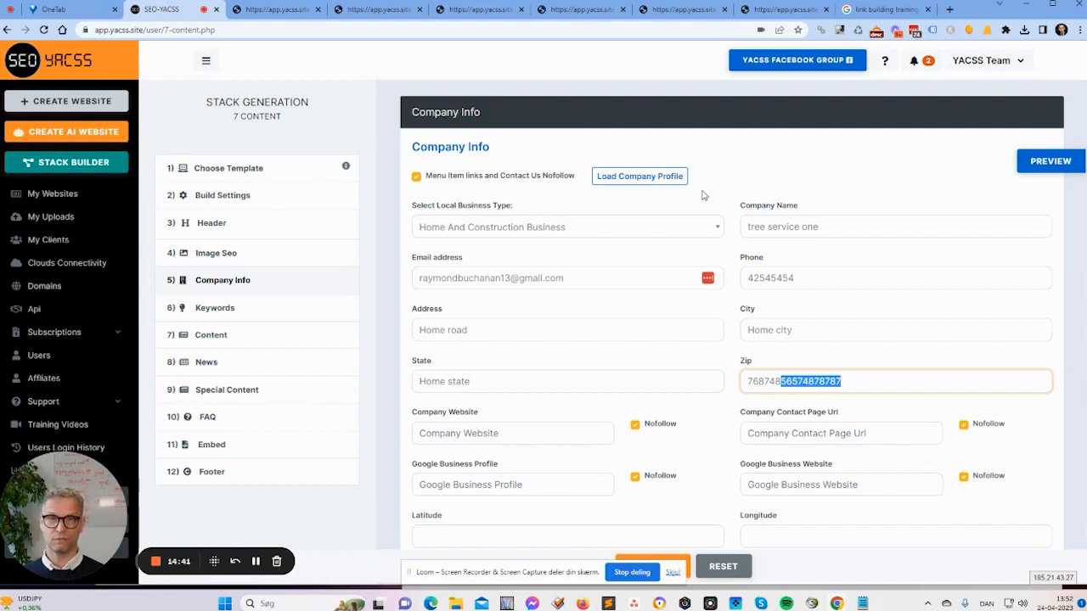
Look through the saved company profiles available for loading and close the dialog without loading another one.
{"action": "left_click", "coordinate": [650, 177]}
{"action": "left_click", "coordinate": [553, 319]}
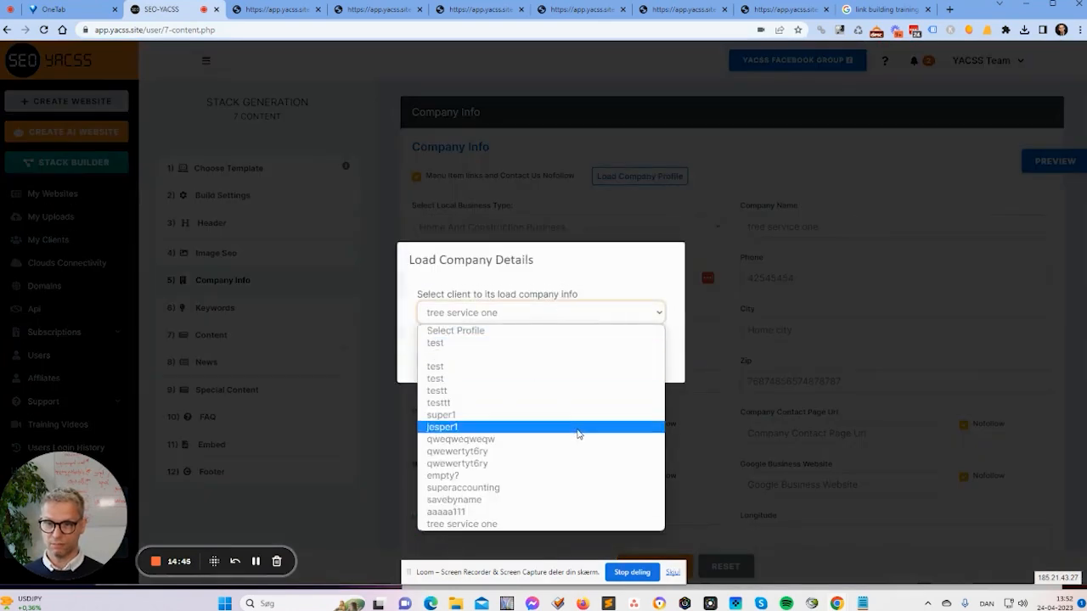
{"action": "left_click", "coordinate": [417, 414]}
{"action": "left_click", "coordinate": [496, 361]}
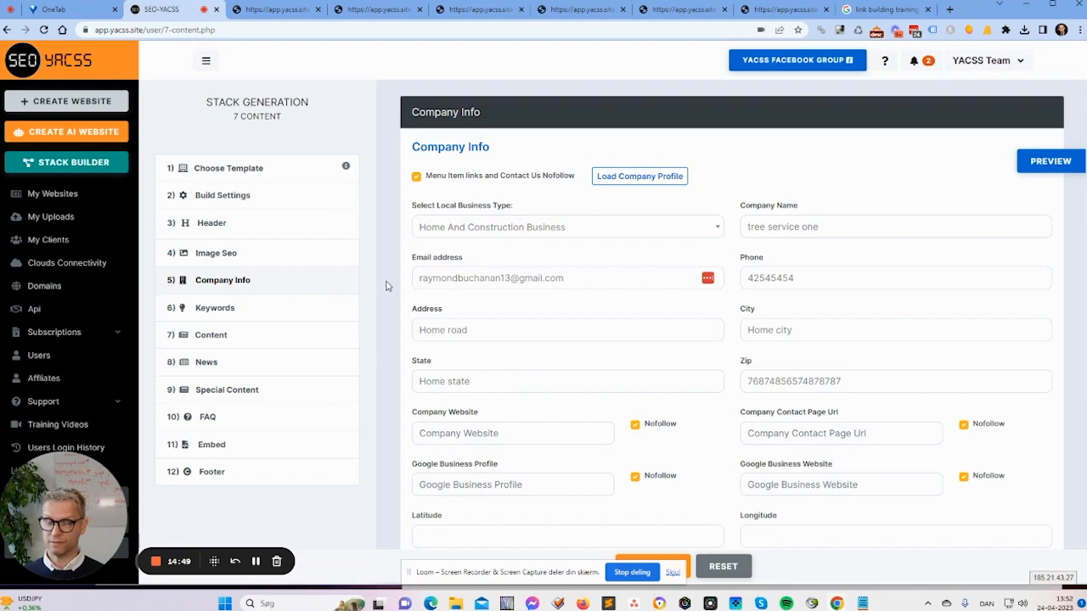
Look at the available actions for the Links website in the list of generated websites.
{"action": "left_click", "coordinate": [62, 195]}
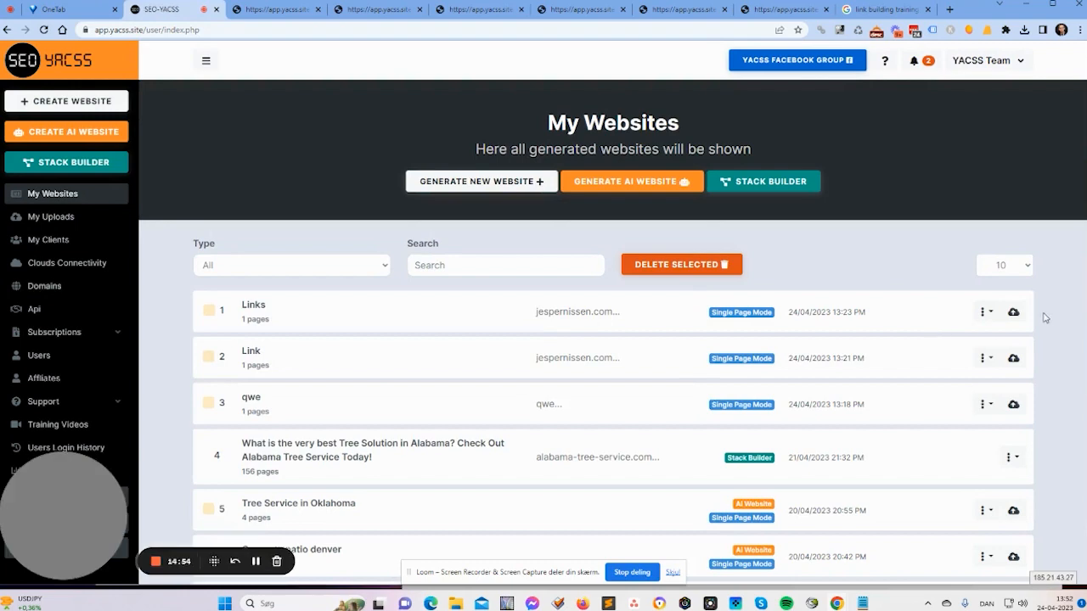
{"action": "left_click", "coordinate": [983, 311]}
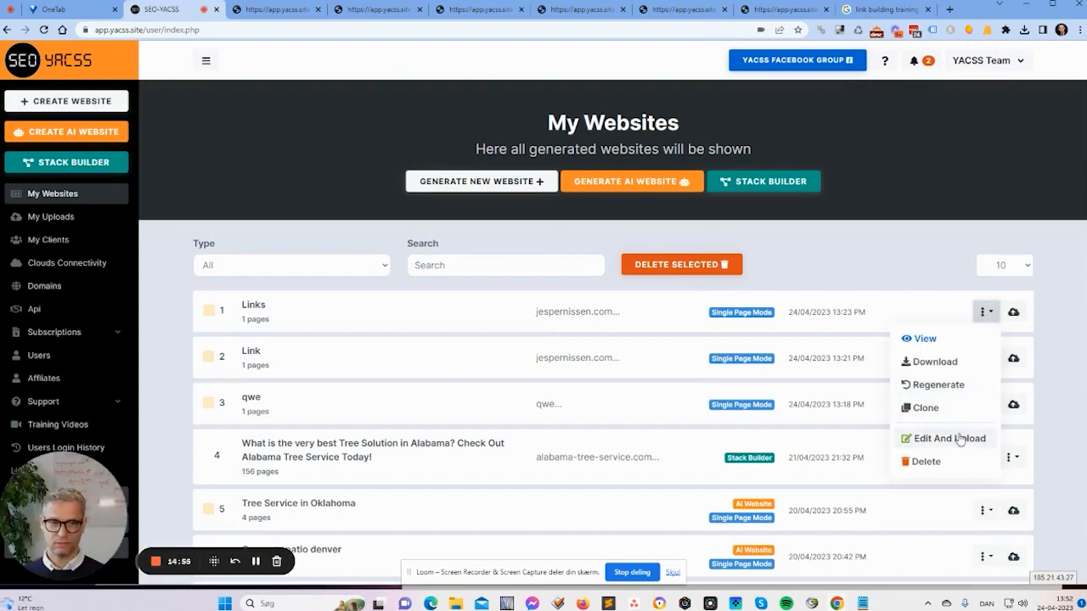
{"action": "left_click", "coordinate": [917, 235]}
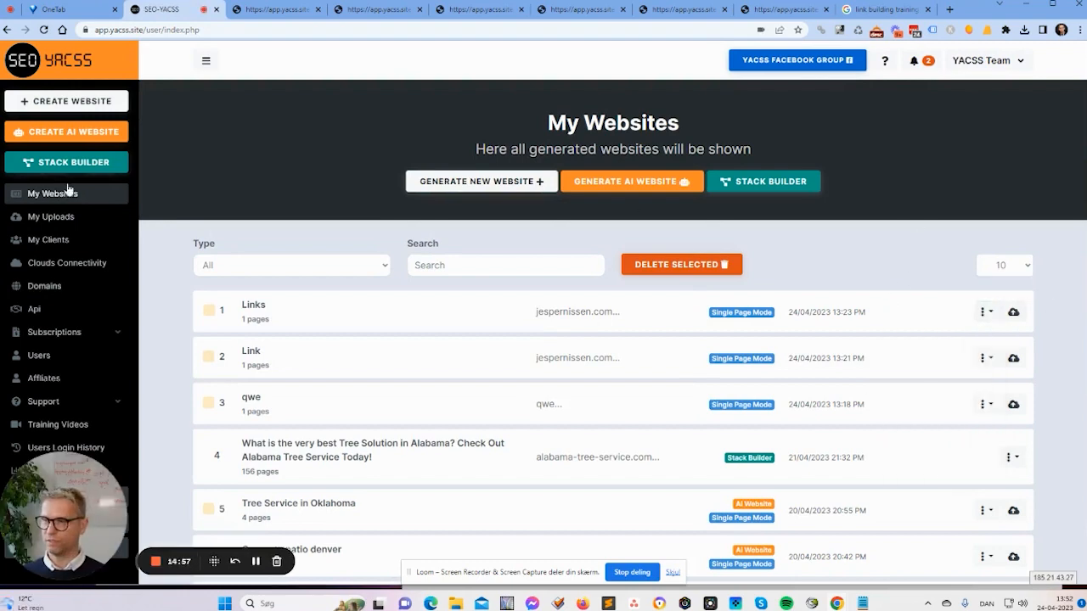
Start another new website and open its Company Info section.
{"action": "left_click", "coordinate": [72, 101]}
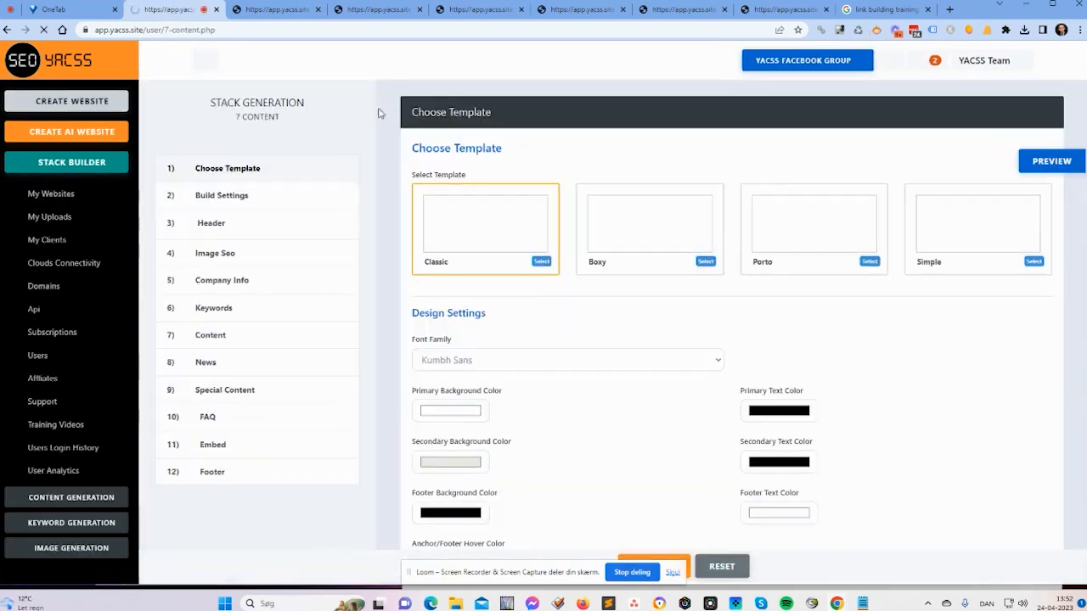
{"action": "left_click", "coordinate": [272, 279]}
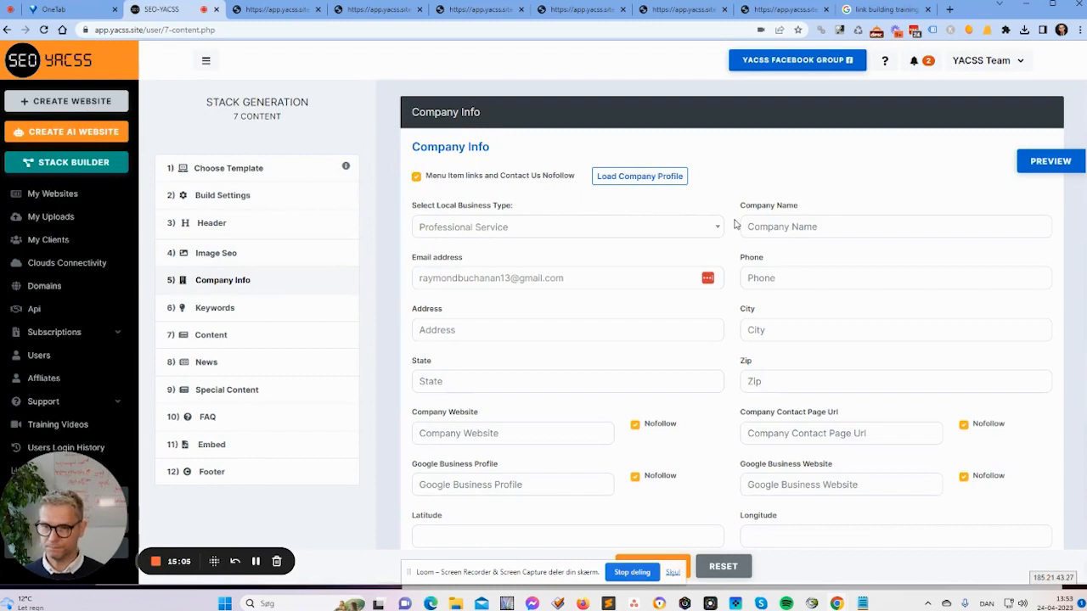
Switch to the Notepad feature notes to check the next feature, and return to the website builder.
{"action": "key", "text": "alt+Tab"}
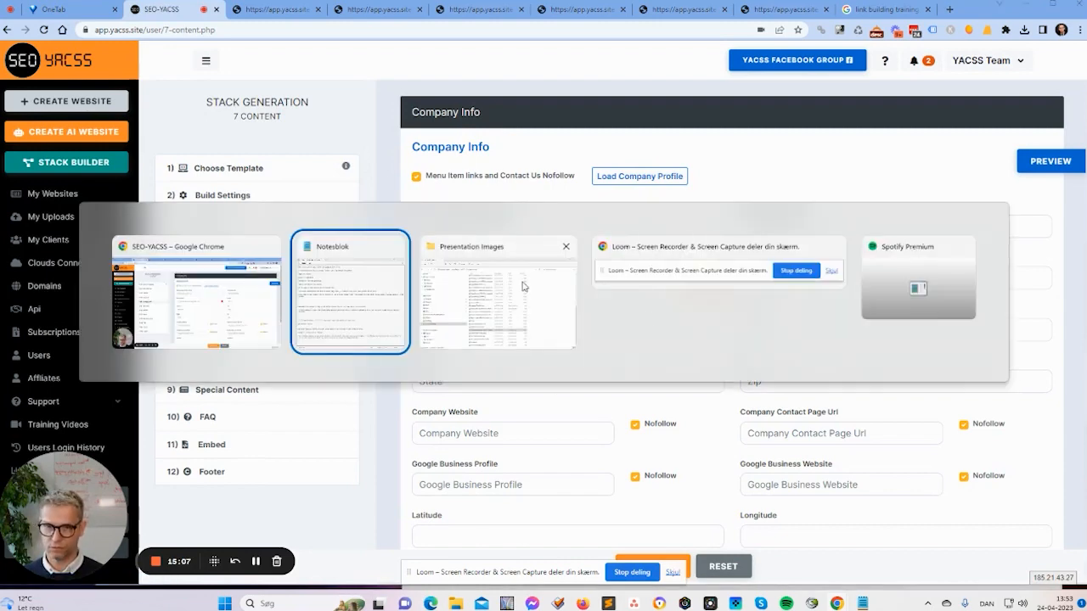
{"action": "left_click", "coordinate": [524, 286]}
{"action": "key", "text": "alt+Tab"}
{"action": "left_click", "coordinate": [226, 298]}
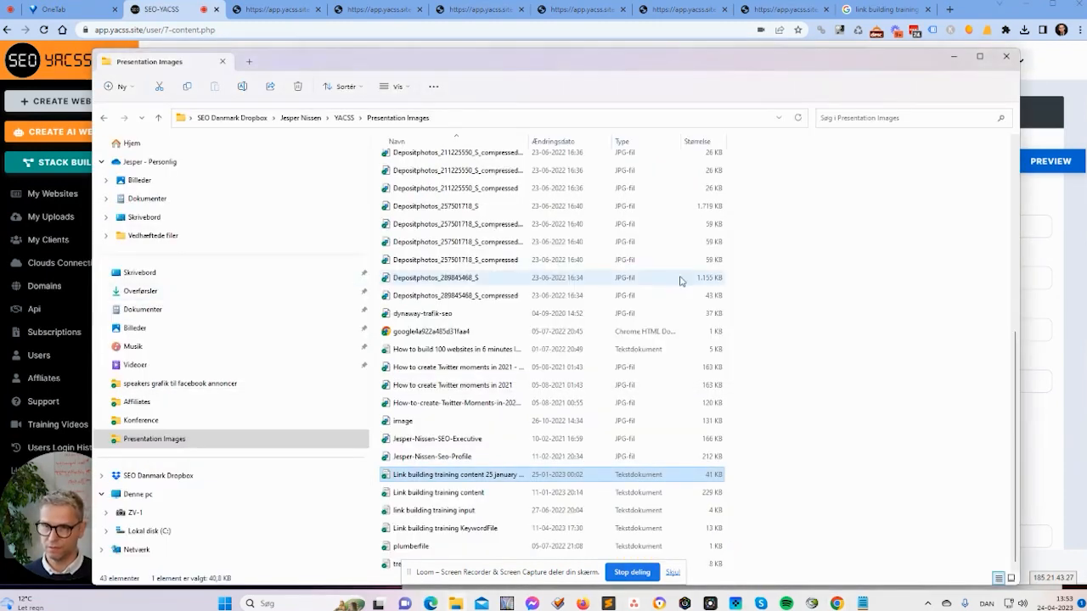
{"action": "key", "text": "alt+Tab"}
{"action": "left_click", "coordinate": [552, 316]}
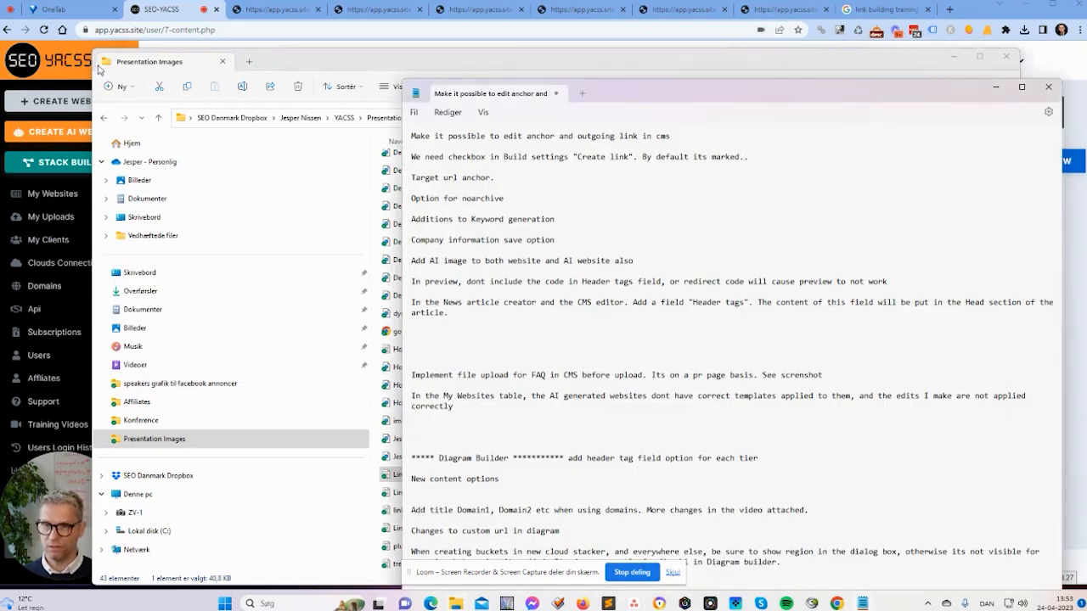
{"action": "left_click", "coordinate": [160, 9]}
Generate 3 banner images for the keyword tree service in the website's Image Seo section.
{"action": "left_click", "coordinate": [226, 250]}
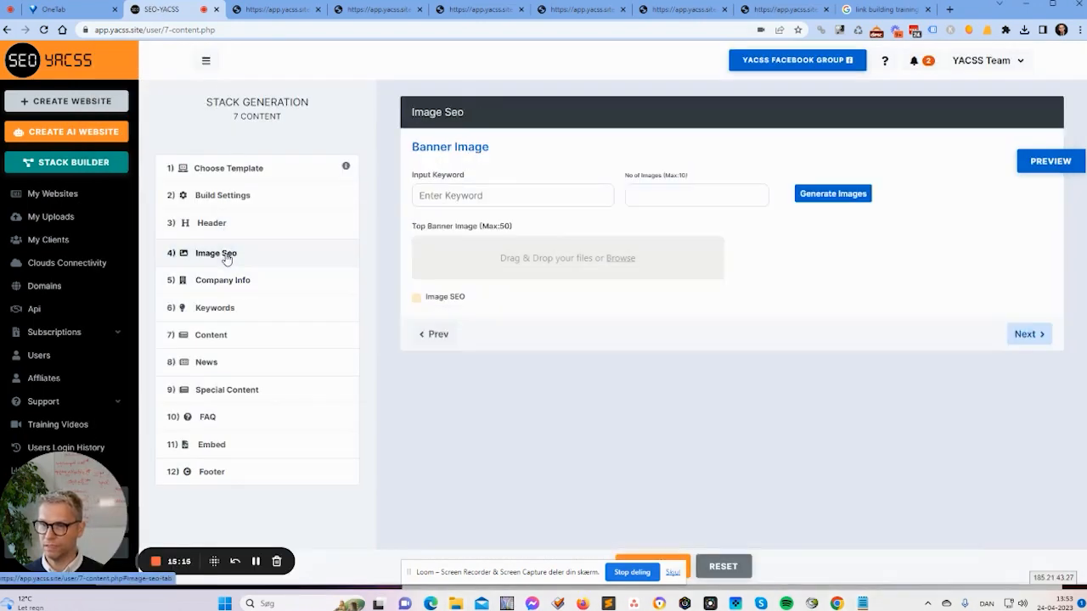
{"action": "left_click", "coordinate": [480, 198]}
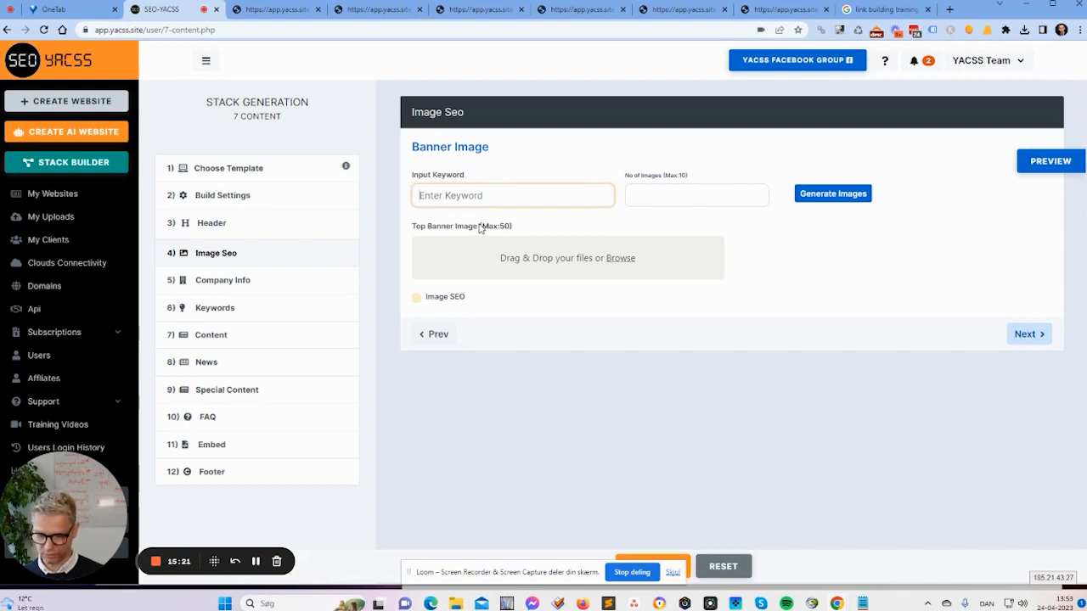
{"action": "type", "text": "tree service"}
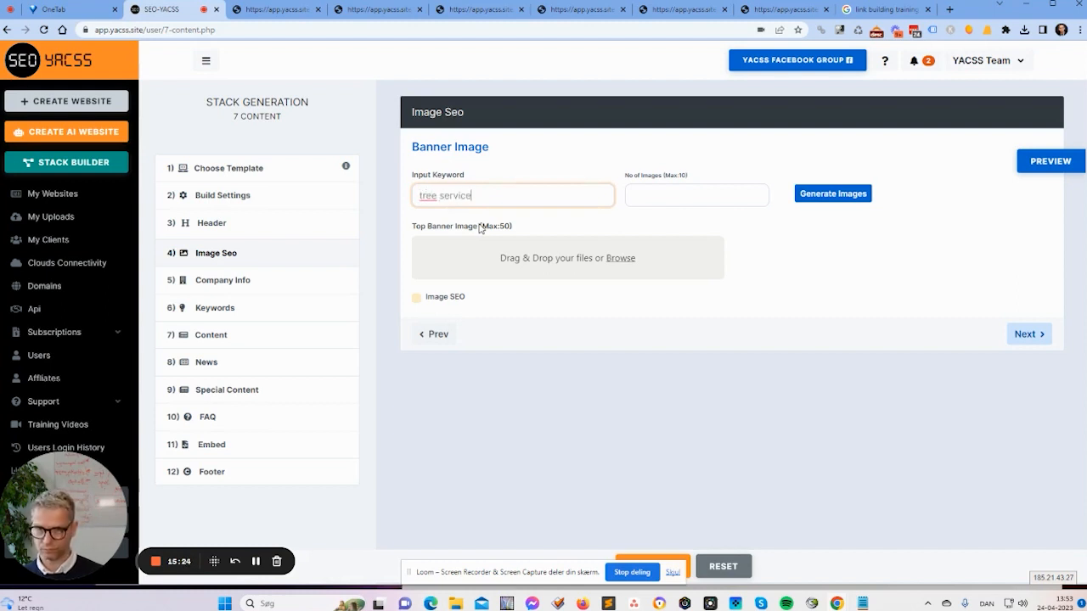
{"action": "left_click", "coordinate": [684, 196]}
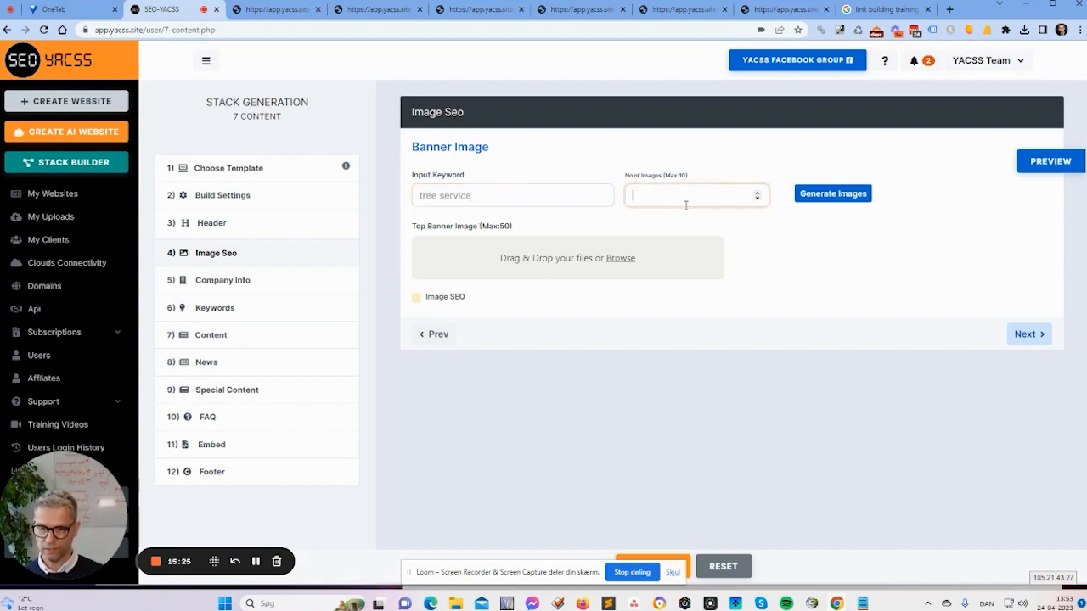
{"action": "left_click", "coordinate": [842, 198]}
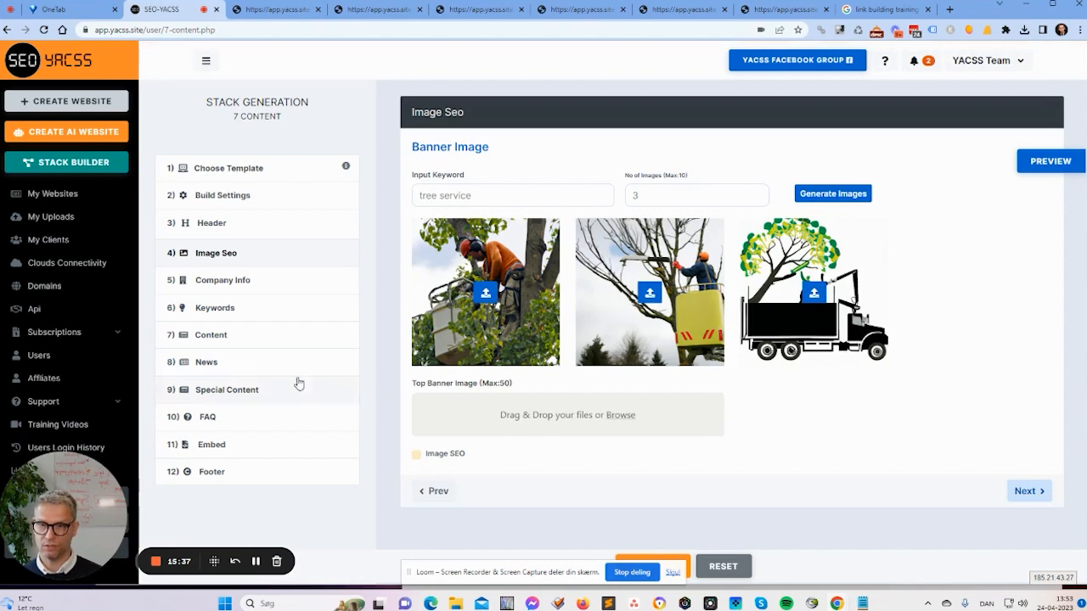
Add the generated tree service images to the top banner images and look over the uploaded files.
{"action": "left_click", "coordinate": [485, 294]}
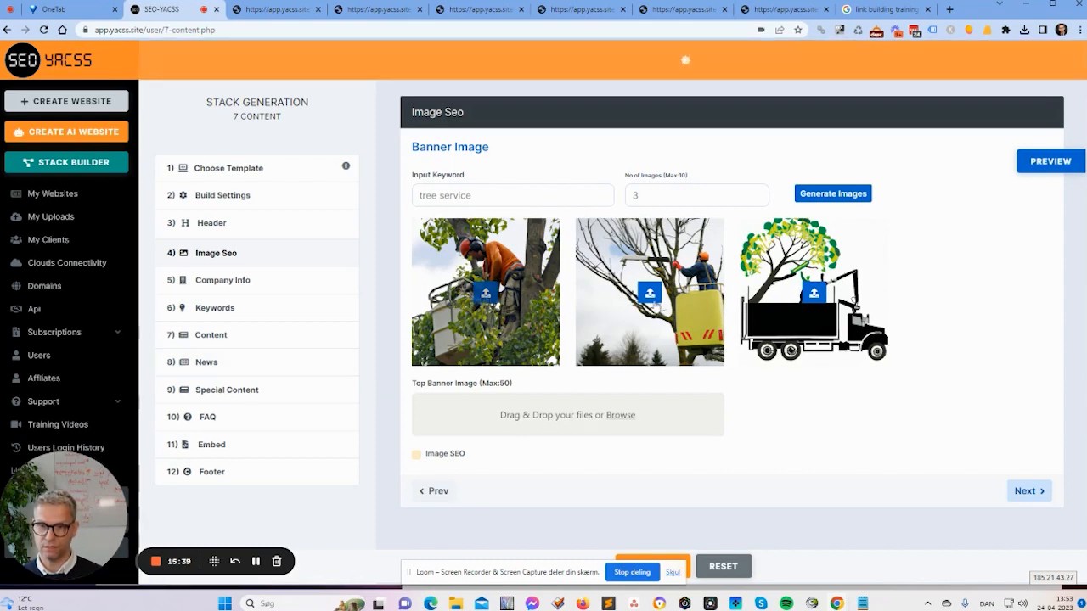
{"action": "left_click", "coordinate": [809, 295]}
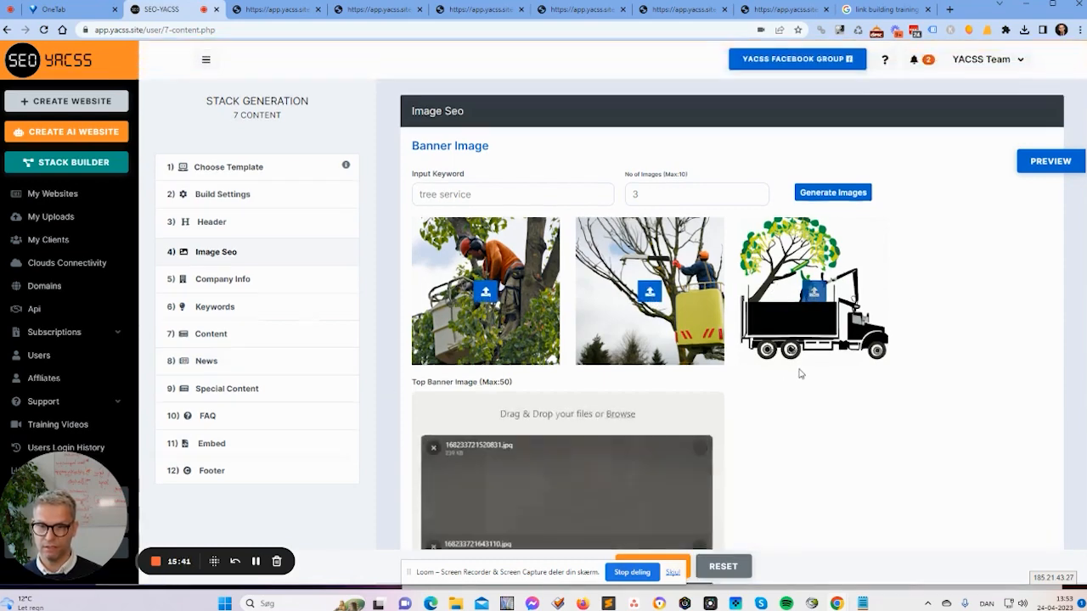
{"action": "scroll", "coordinate": [789, 372], "scroll_direction": "down", "scroll_amount": 3}
{"action": "scroll", "coordinate": [629, 371], "scroll_direction": "down", "scroll_amount": 1}
{"action": "scroll", "coordinate": [628, 371], "scroll_direction": "down", "scroll_amount": 1}
{"action": "scroll", "coordinate": [637, 361], "scroll_direction": "up", "scroll_amount": 5}
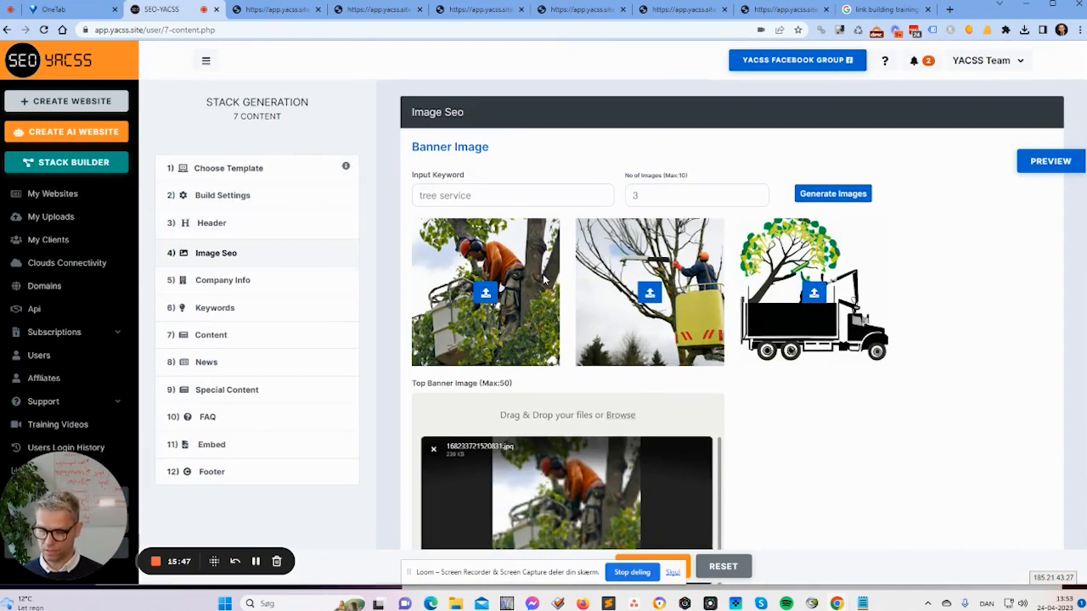
Start a new AI website and open its FAQ section.
{"action": "left_click", "coordinate": [102, 137]}
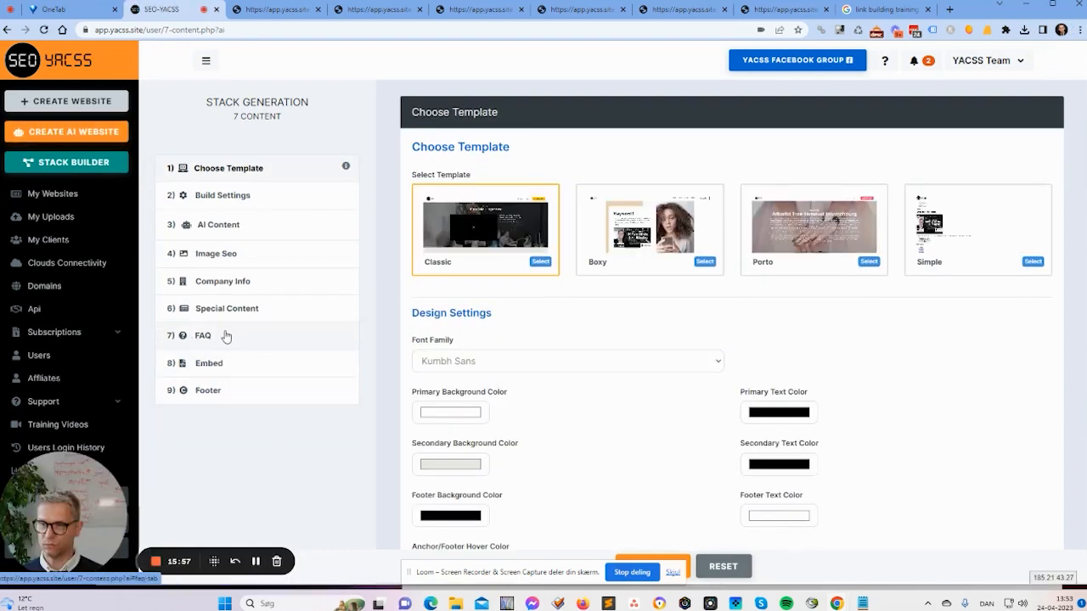
{"action": "left_click", "coordinate": [234, 340]}
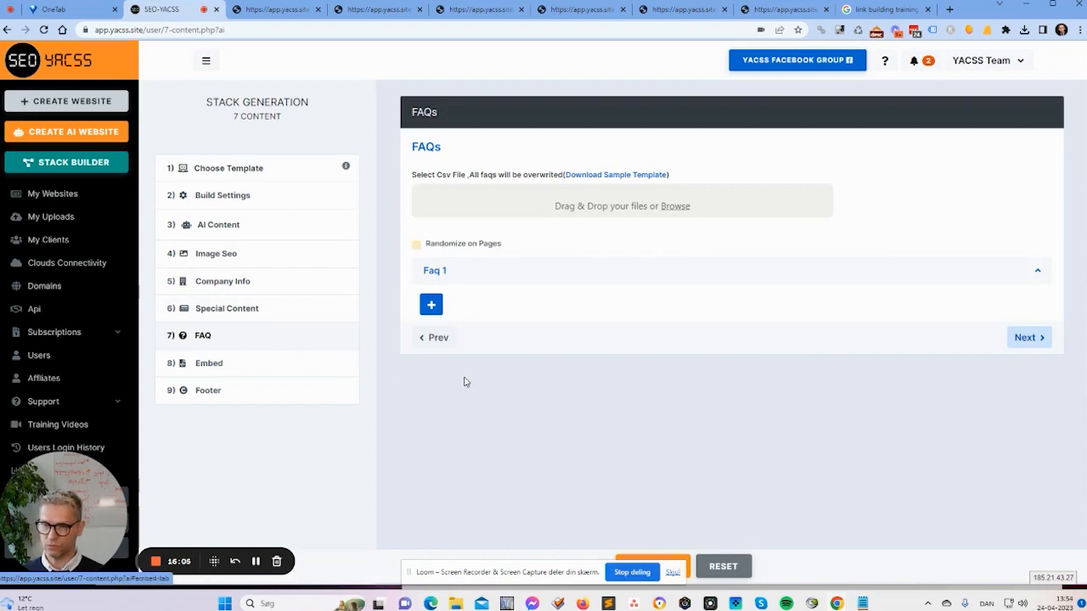
Read the Notepad notes for the remaining features to demonstrate, and return to the browser.
{"action": "key", "text": "alt+Tab"}
{"action": "key", "text": "alt+Tab"}
{"action": "key", "text": "alt+Tab"}
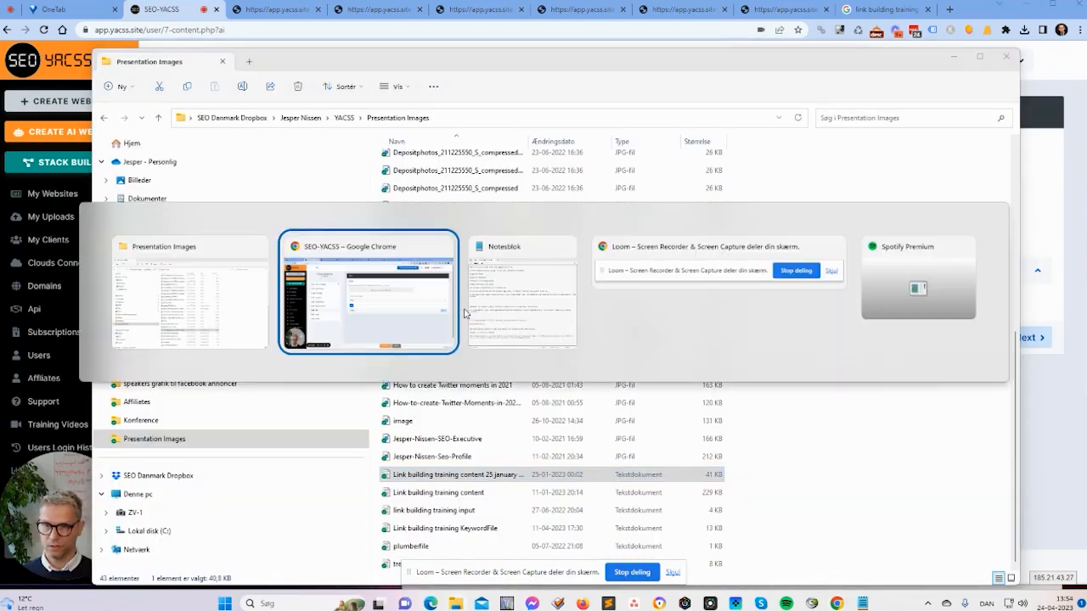
{"action": "left_click", "coordinate": [513, 307]}
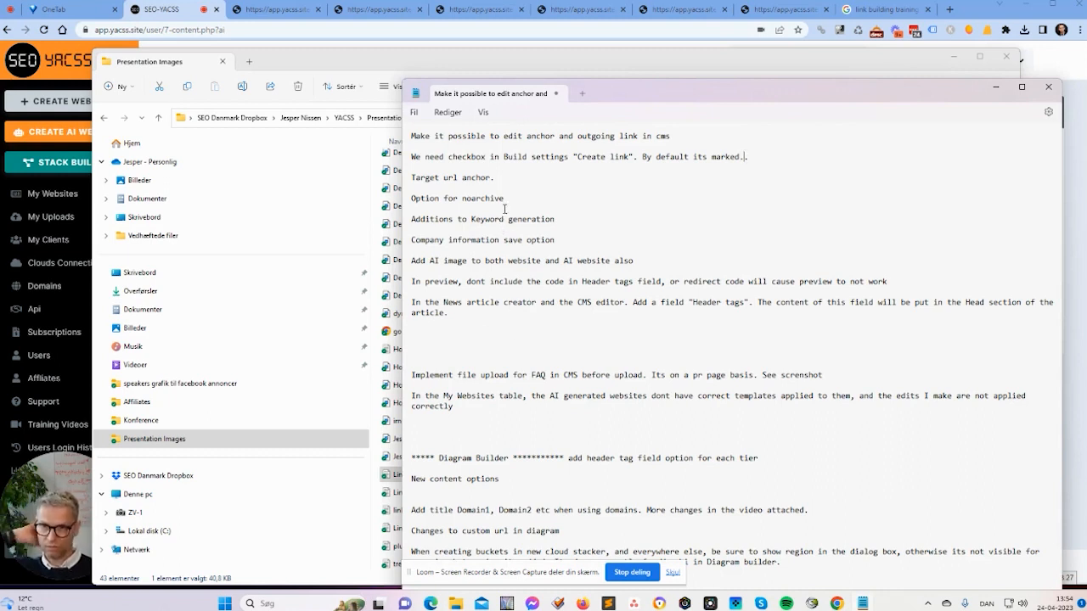
{"action": "left_click", "coordinate": [170, 11]}
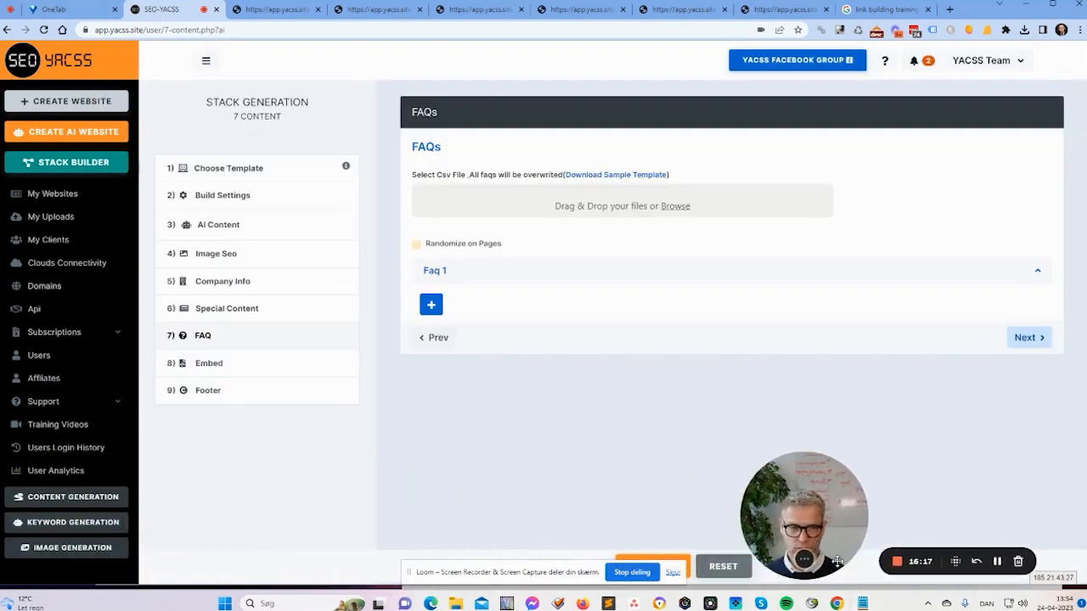
Generate English keywords for link building training with the automated keyword generation.
{"action": "left_click", "coordinate": [81, 528]}
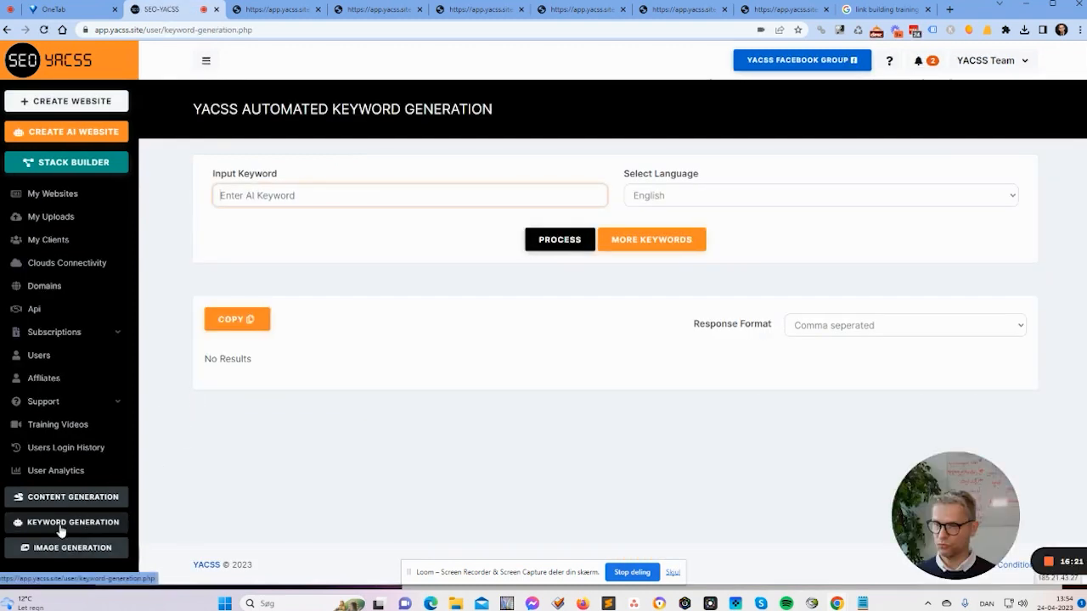
{"action": "left_click", "coordinate": [256, 196]}
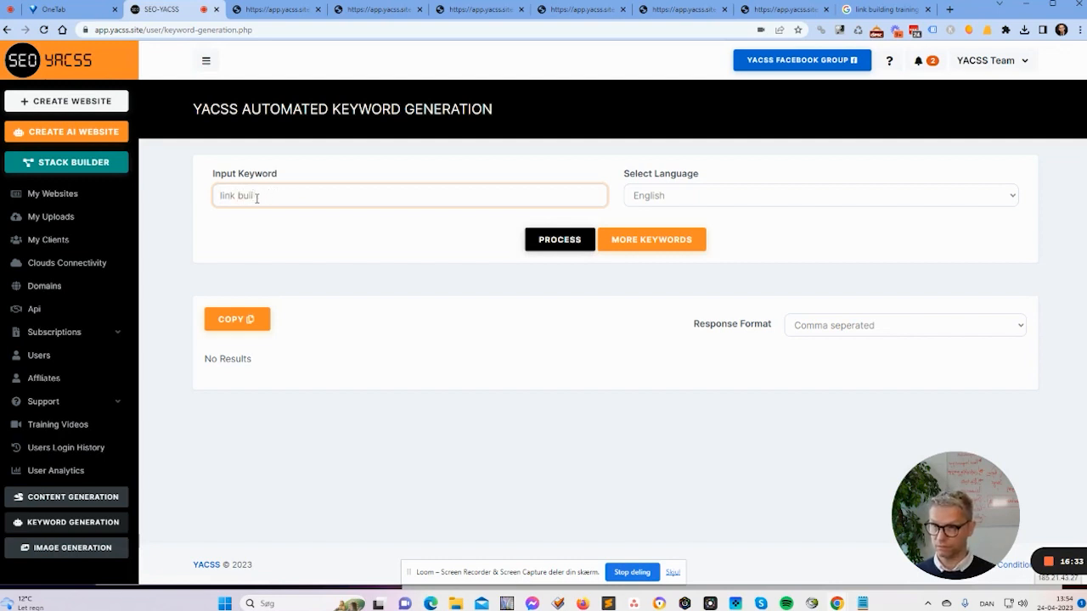
{"action": "type", "text": "link building training"}
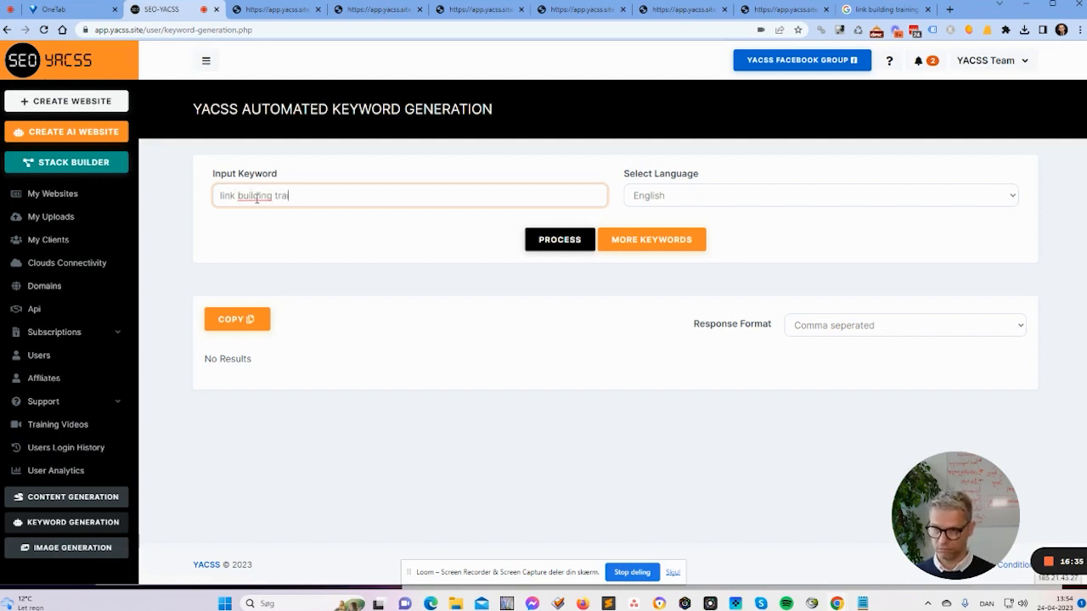
{"action": "left_click", "coordinate": [564, 237]}
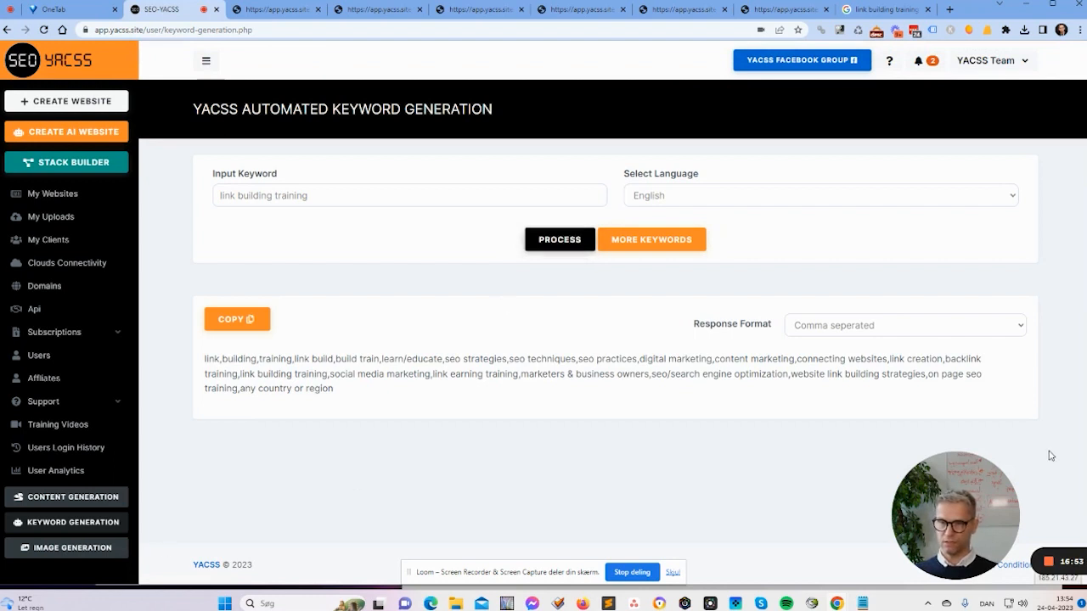
Set the response format of the generated keywords to List and look over the listed keywords.
{"action": "left_click_drag", "start_coordinate": [944, 533], "coordinate": [64, 534]}
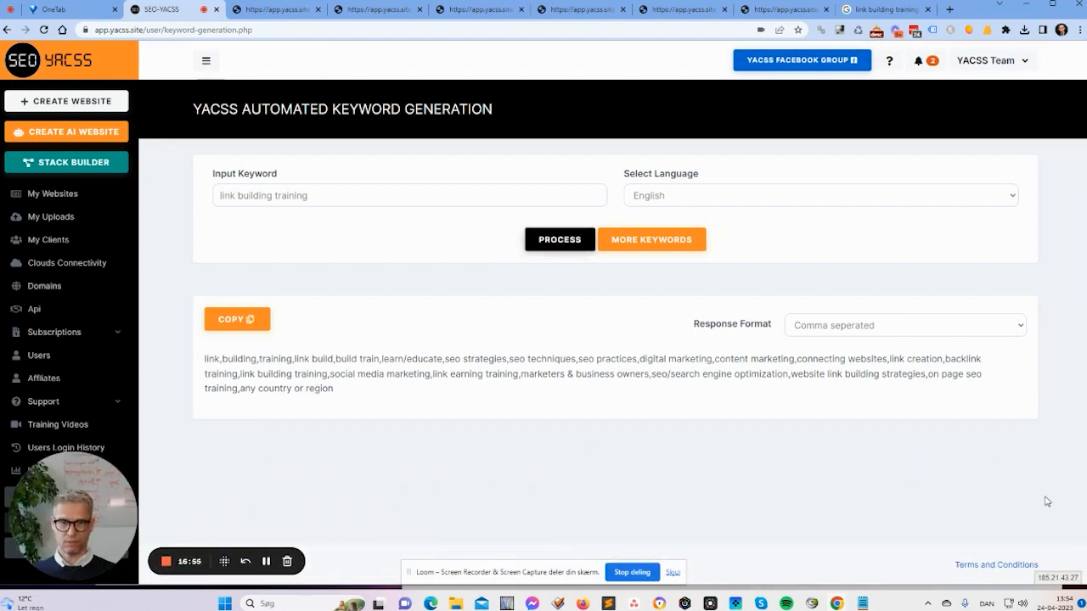
{"action": "left_click", "coordinate": [893, 329]}
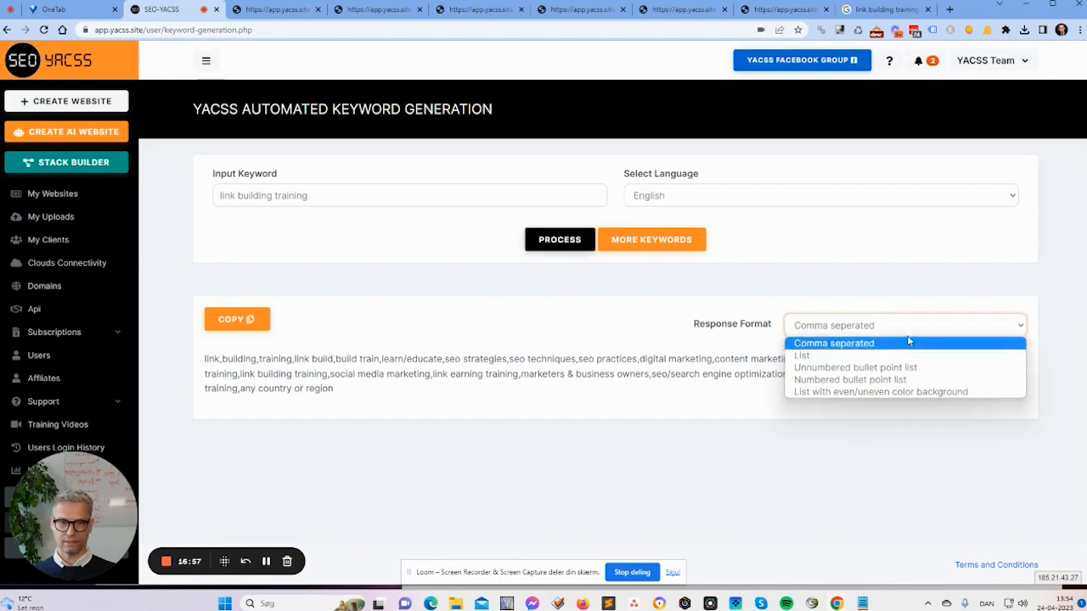
{"action": "left_click", "coordinate": [845, 356]}
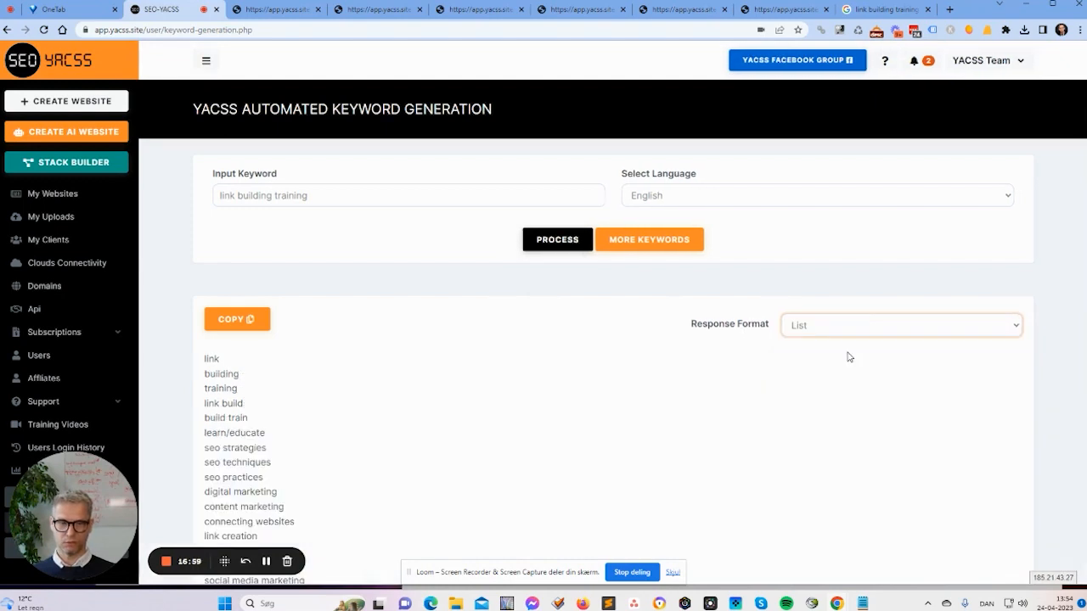
{"action": "scroll", "coordinate": [790, 389], "scroll_direction": "down", "scroll_amount": 1}
{"action": "scroll", "coordinate": [788, 382], "scroll_direction": "up", "scroll_amount": 1}
{"action": "scroll", "coordinate": [788, 376], "scroll_direction": "down", "scroll_amount": 2}
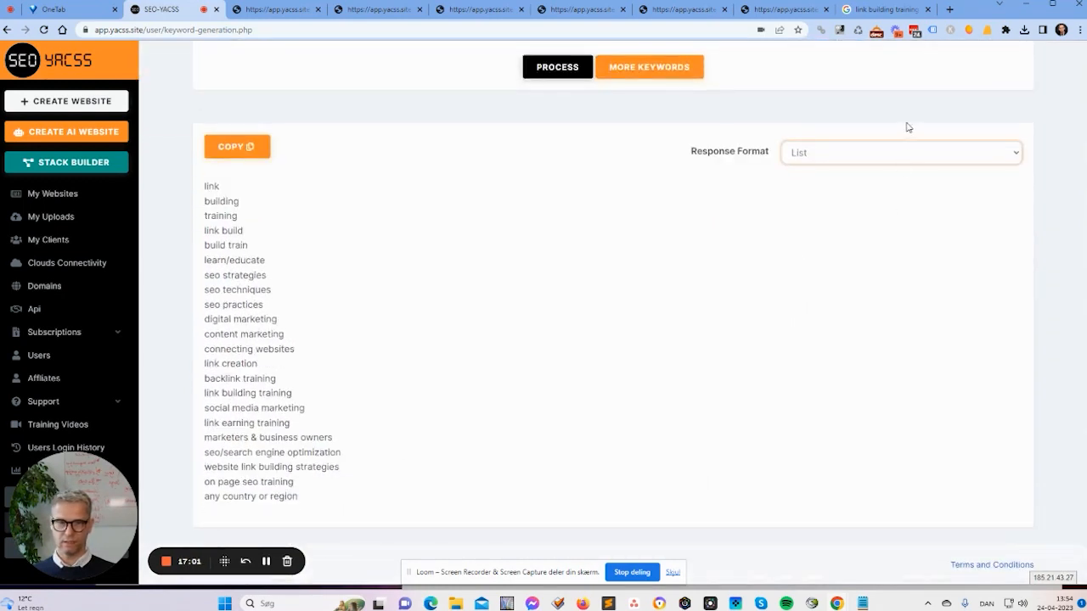
Try the unnumbered bullet point, numbered bullet point and even/uneven color background formats on the keywords, and return to the List format.
{"action": "left_click", "coordinate": [902, 152]}
{"action": "left_click", "coordinate": [912, 195]}
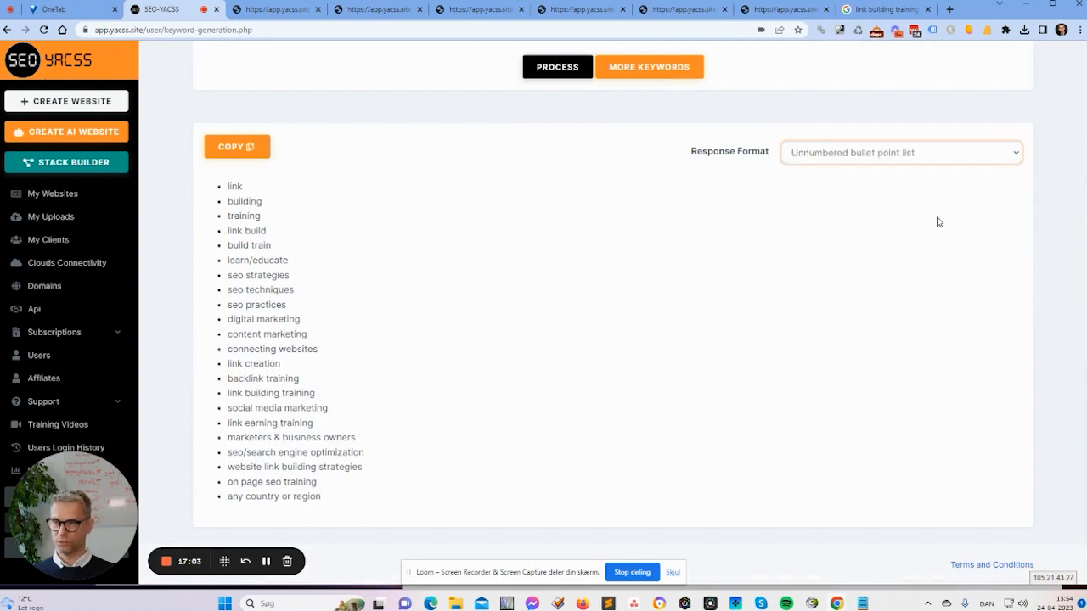
{"action": "left_click", "coordinate": [874, 153]}
{"action": "left_click", "coordinate": [881, 206]}
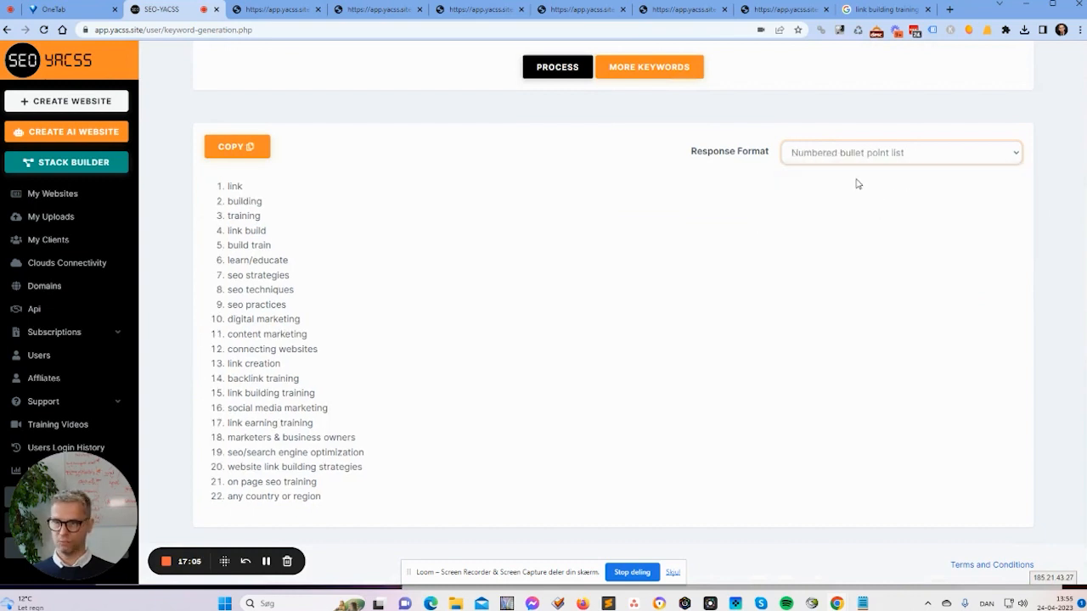
{"action": "left_click", "coordinate": [883, 157]}
{"action": "left_click", "coordinate": [888, 218]}
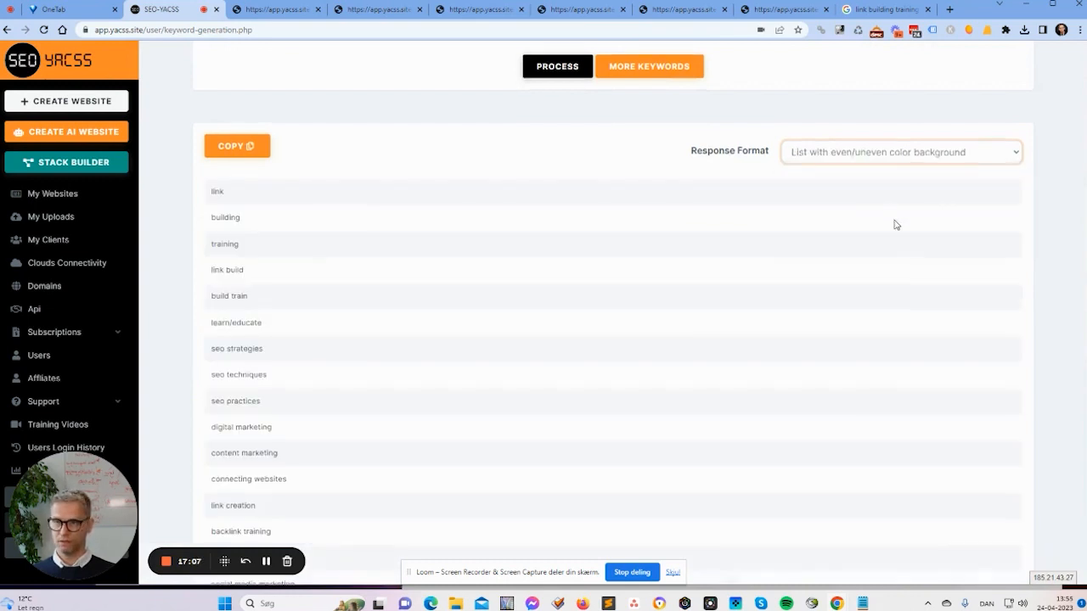
{"action": "scroll", "coordinate": [895, 234], "scroll_direction": "down", "scroll_amount": 3}
{"action": "scroll", "coordinate": [900, 240], "scroll_direction": "up", "scroll_amount": 5}
{"action": "left_click", "coordinate": [859, 327]}
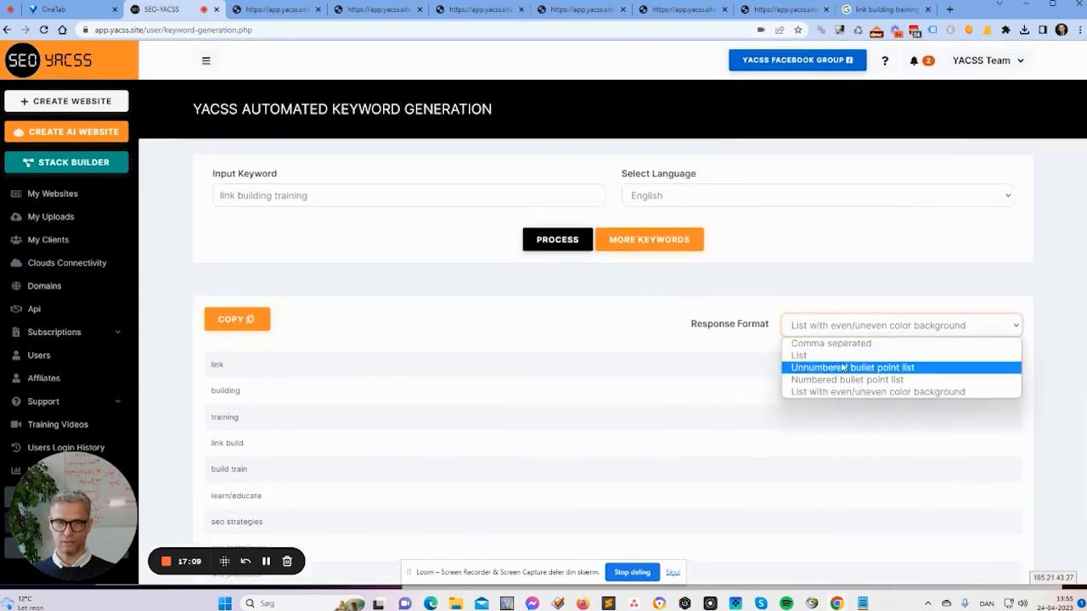
{"action": "left_click", "coordinate": [844, 354]}
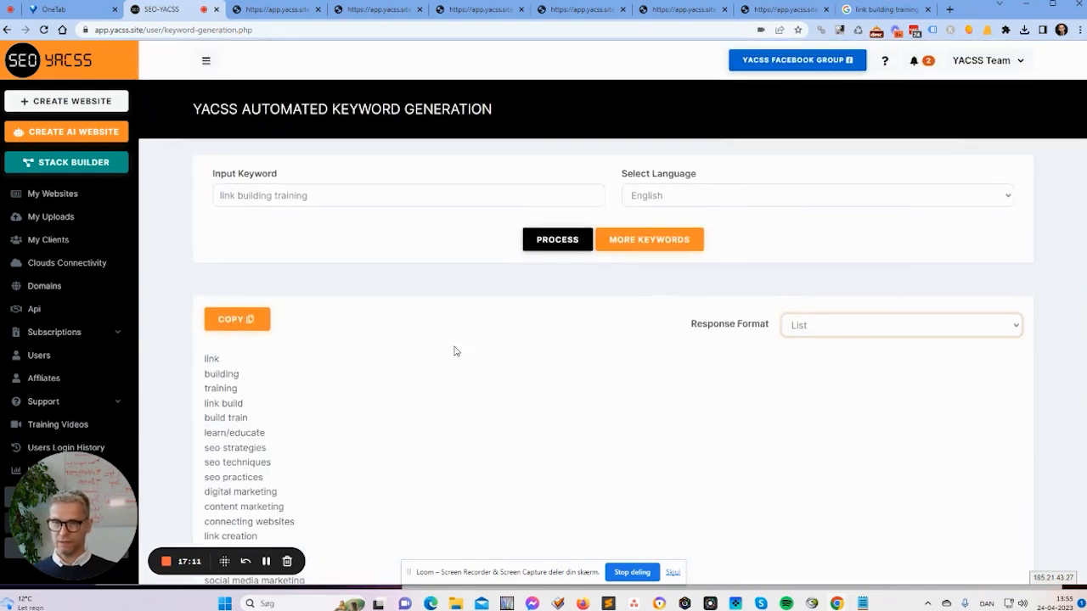
{"action": "scroll", "coordinate": [472, 352], "scroll_direction": "down", "scroll_amount": 2}
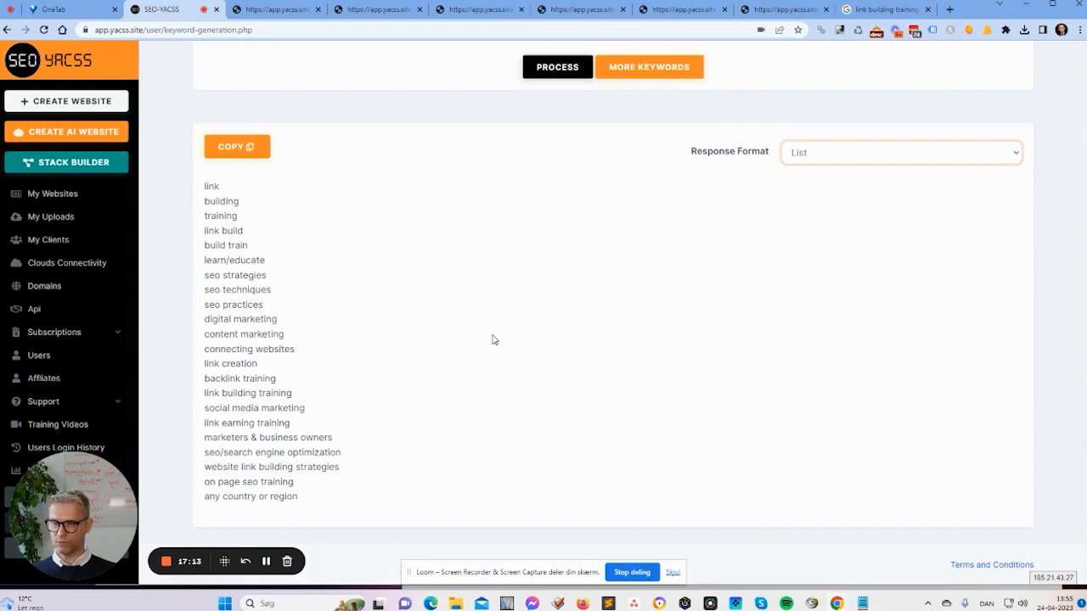
{"action": "scroll", "coordinate": [486, 337], "scroll_direction": "up", "scroll_amount": 2}
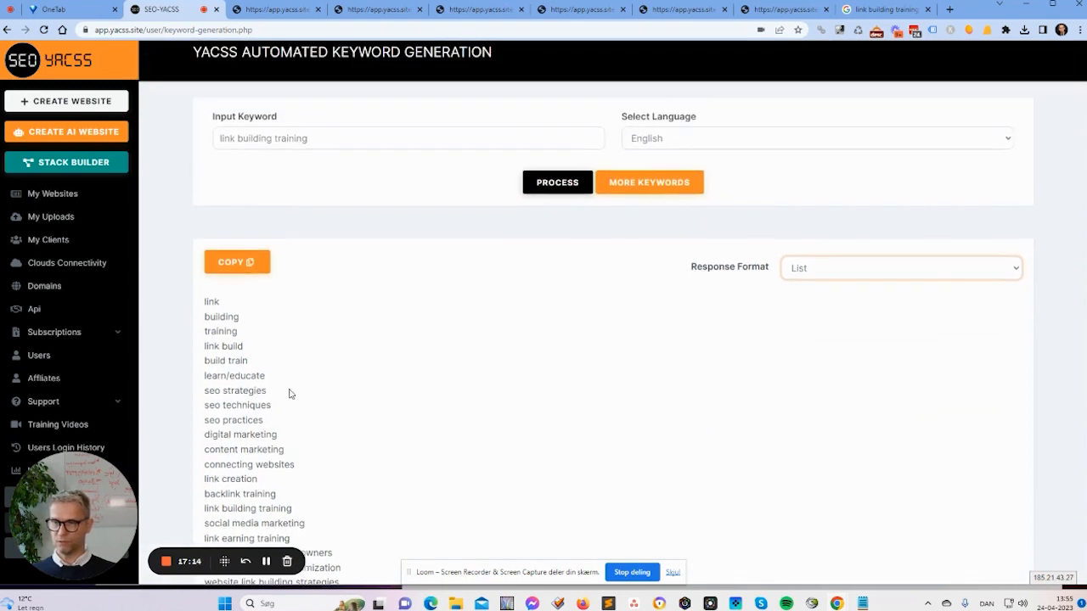
Generate more keywords for link building training and review the extended list, highlighting "white hat link building techniques".
{"action": "left_click", "coordinate": [663, 188]}
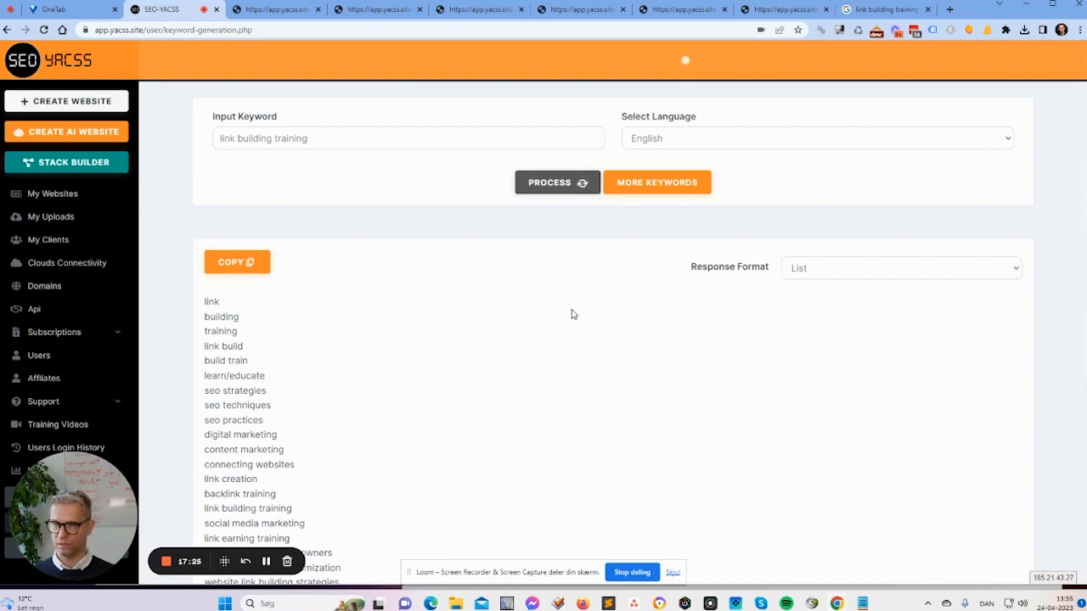
{"action": "scroll", "coordinate": [572, 314], "scroll_direction": "down", "scroll_amount": 2}
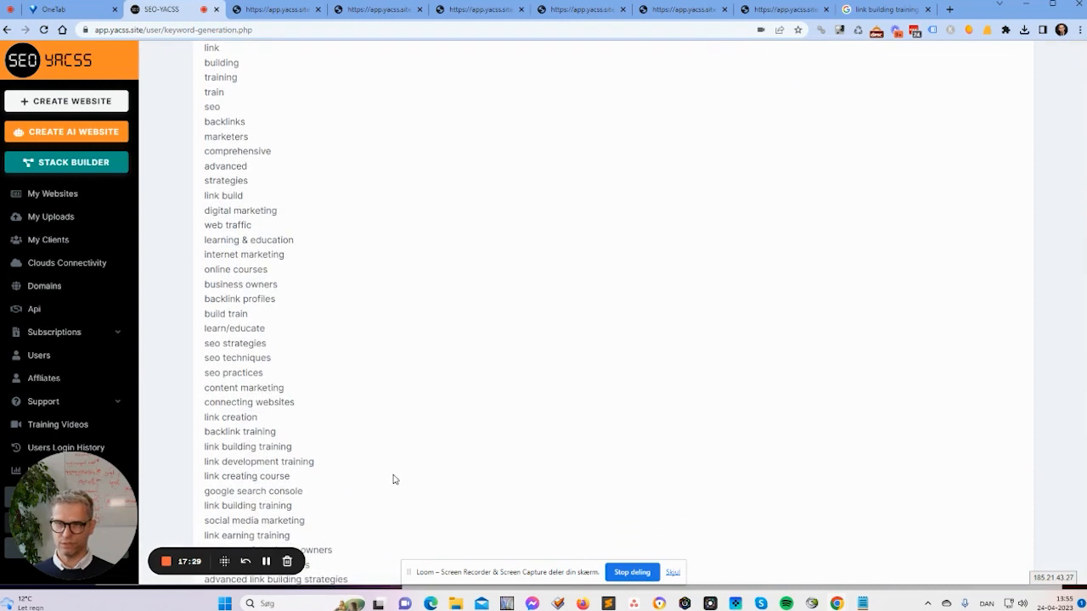
{"action": "scroll", "coordinate": [394, 462], "scroll_direction": "up", "scroll_amount": 1}
{"action": "scroll", "coordinate": [396, 456], "scroll_direction": "down", "scroll_amount": 3}
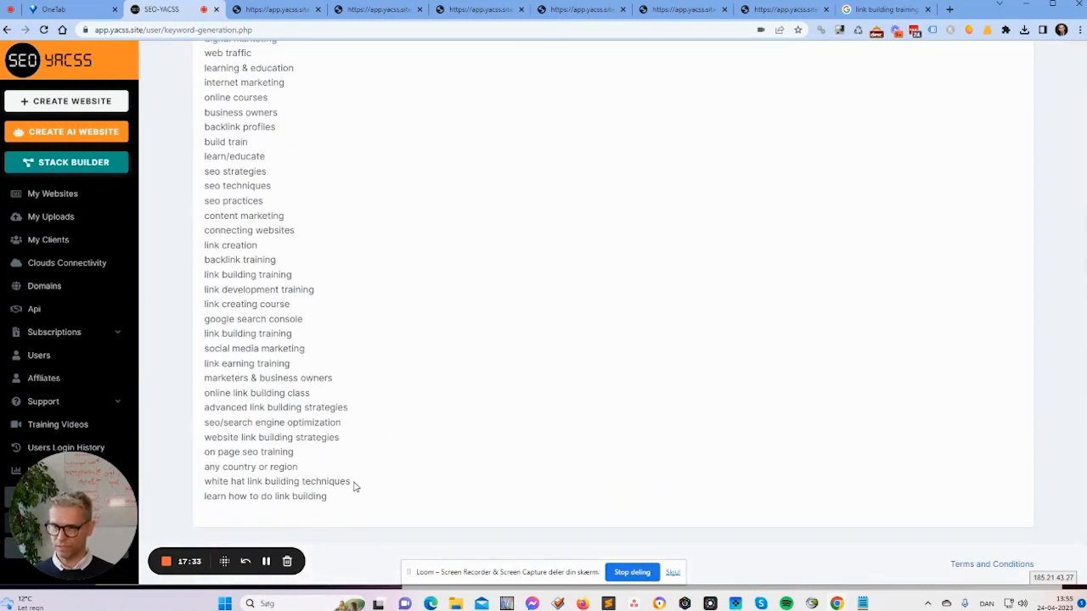
{"action": "left_click_drag", "start_coordinate": [354, 486], "coordinate": [195, 490]}
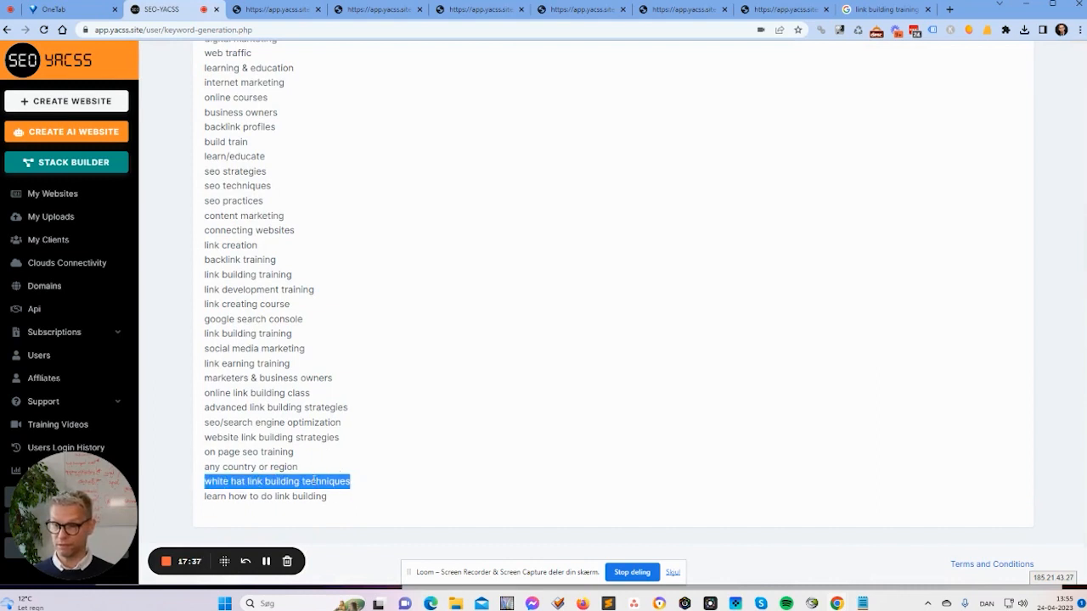
{"action": "scroll", "coordinate": [546, 470], "scroll_direction": "up", "scroll_amount": 6}
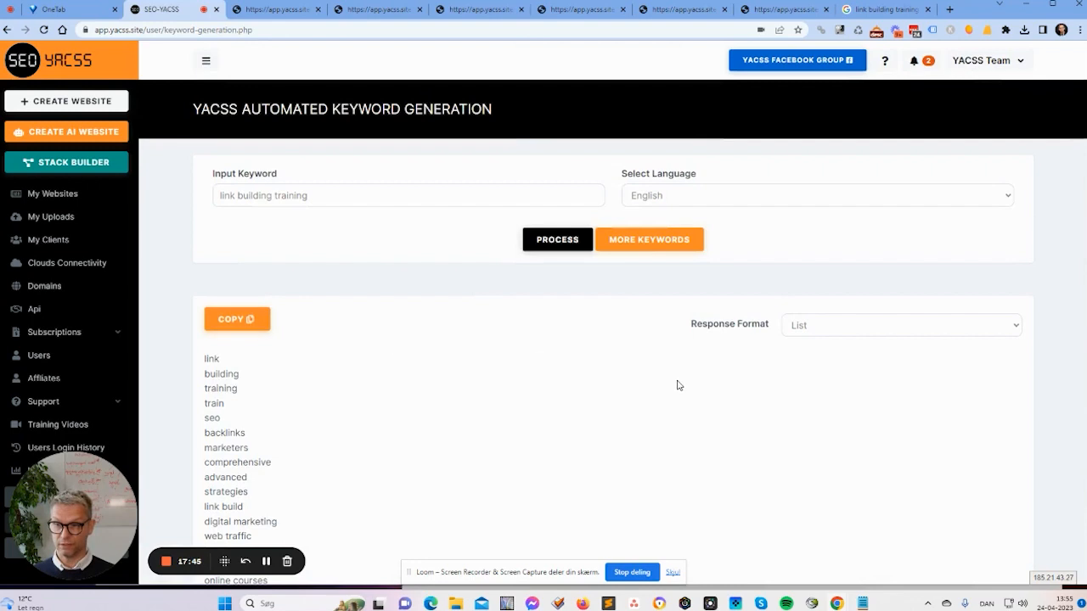
Switch to Notepad, paste the keyword list into a new document, and return to the browser.
{"action": "key", "text": "alt+Tab"}
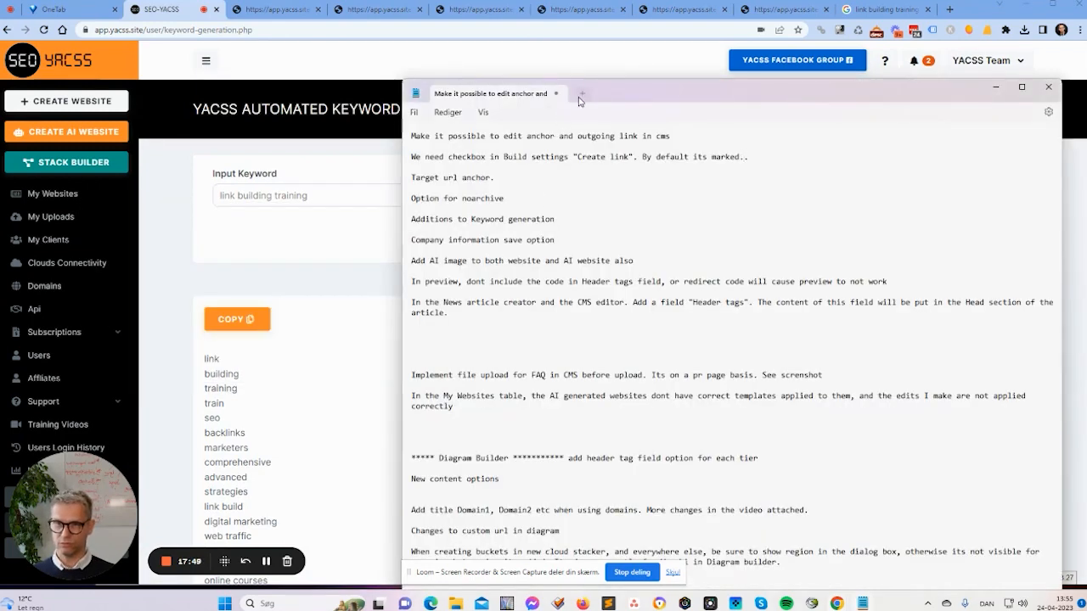
{"action": "left_click", "coordinate": [581, 94]}
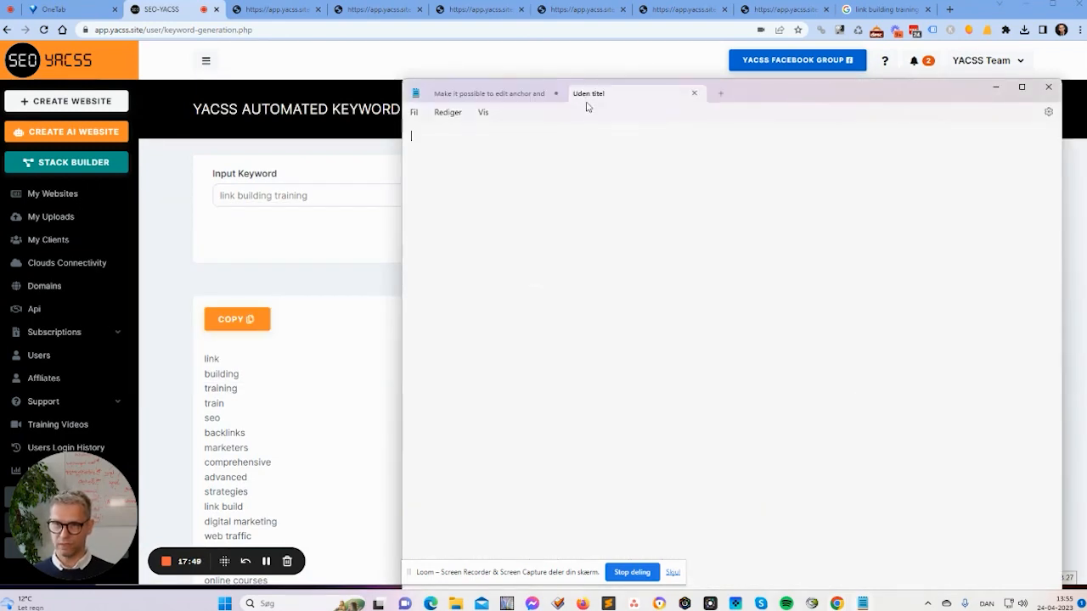
{"action": "key", "text": "ctrl+v"}
{"action": "left_click", "coordinate": [315, 248]}
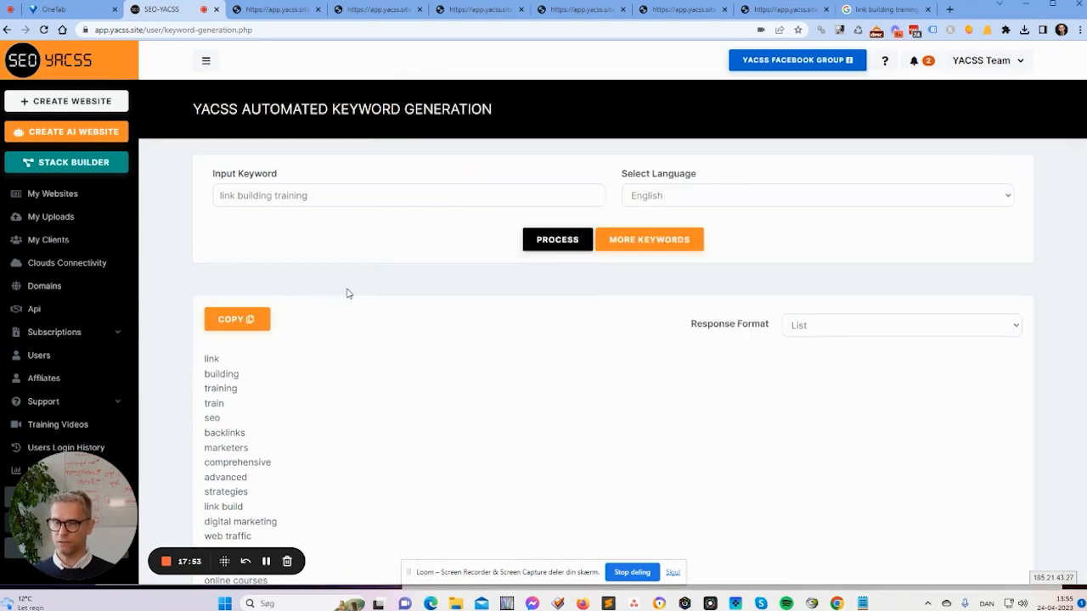
Check the feature notes in Notepad for the next item to demonstrate, and return to the browser.
{"action": "left_click_drag", "start_coordinate": [78, 480], "coordinate": [126, 460]}
{"action": "key", "text": "alt+Tab"}
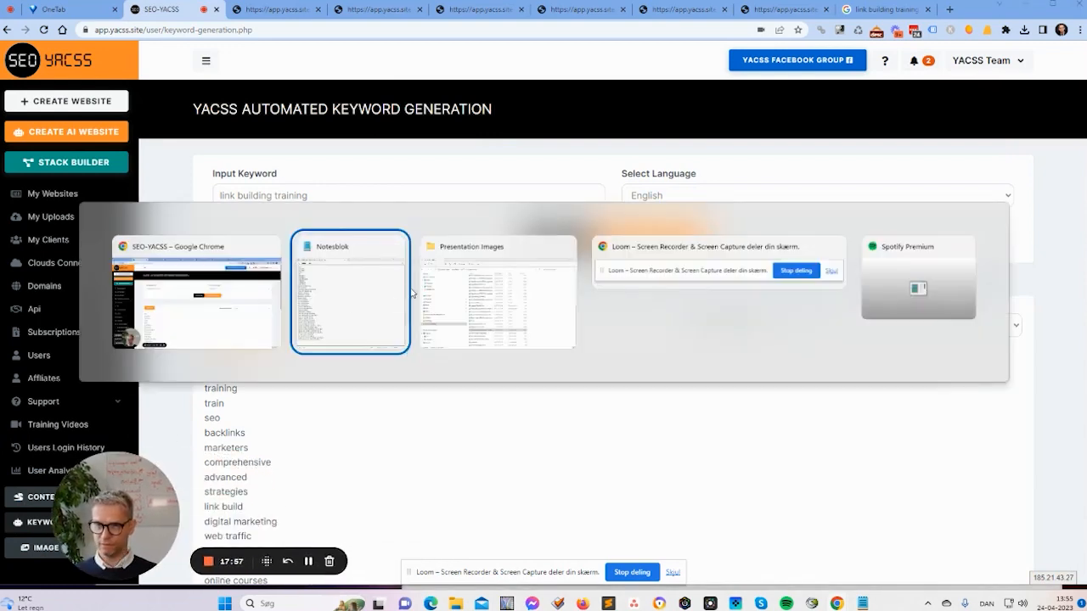
{"action": "left_click", "coordinate": [486, 93]}
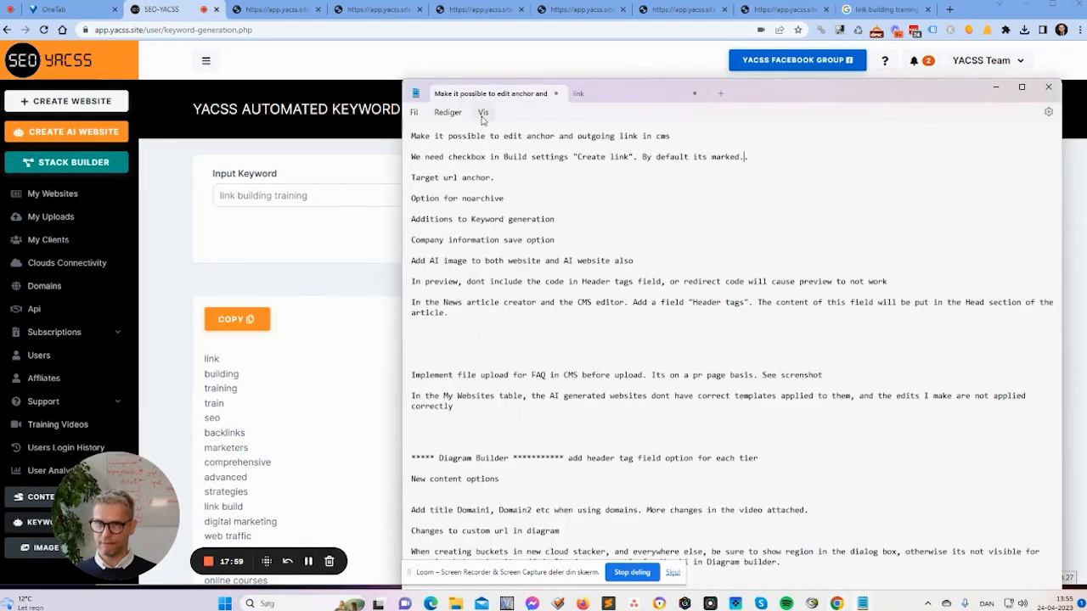
{"action": "left_click", "coordinate": [323, 285]}
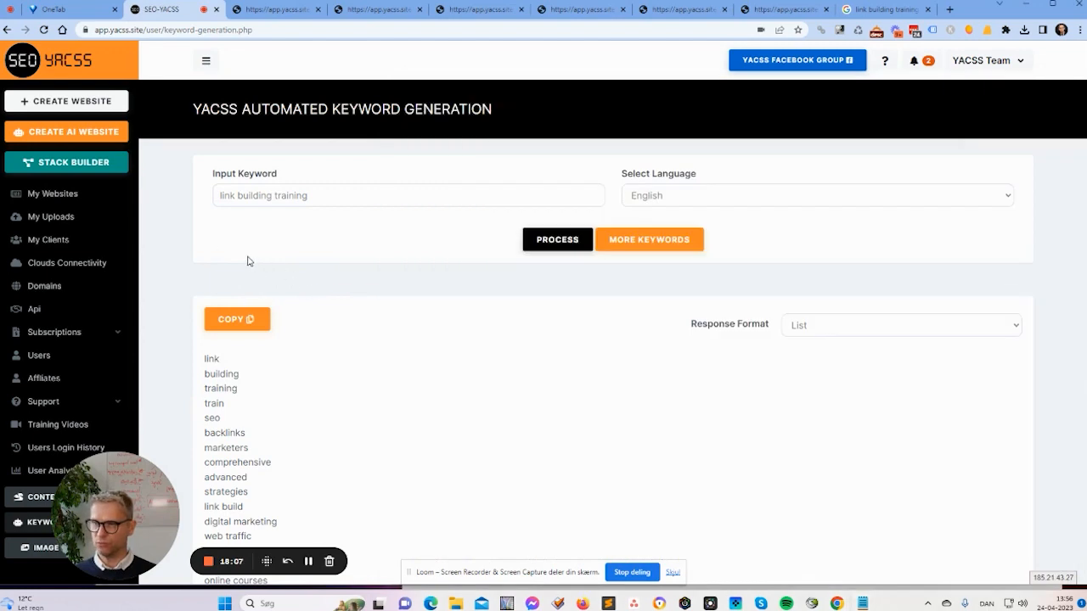
Start a new website and enter "test" as both its website name and target URL in the build settings.
{"action": "left_click", "coordinate": [71, 198]}
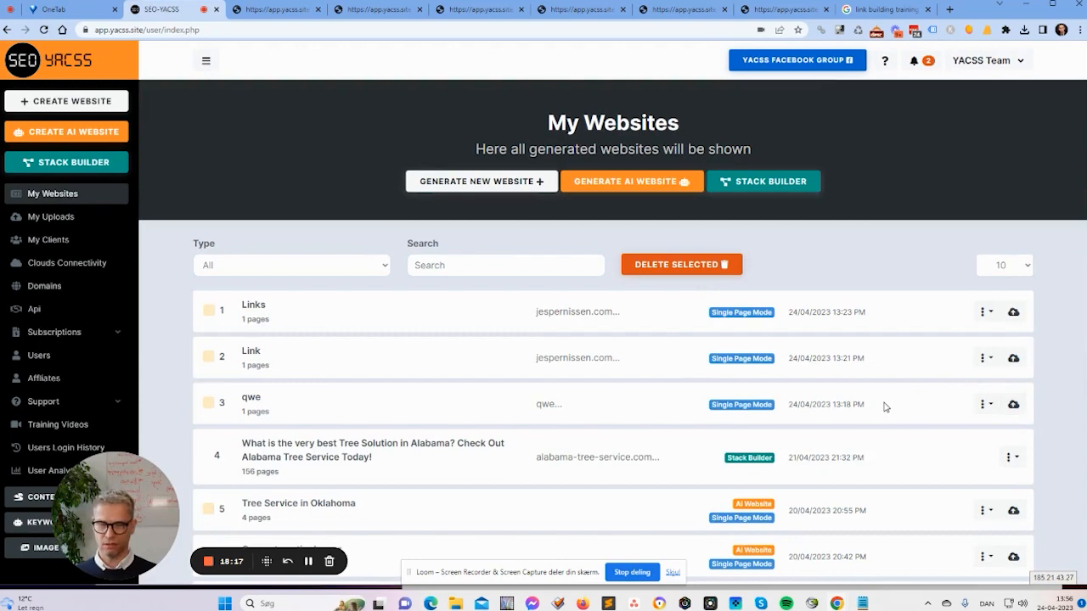
{"action": "left_click", "coordinate": [71, 105]}
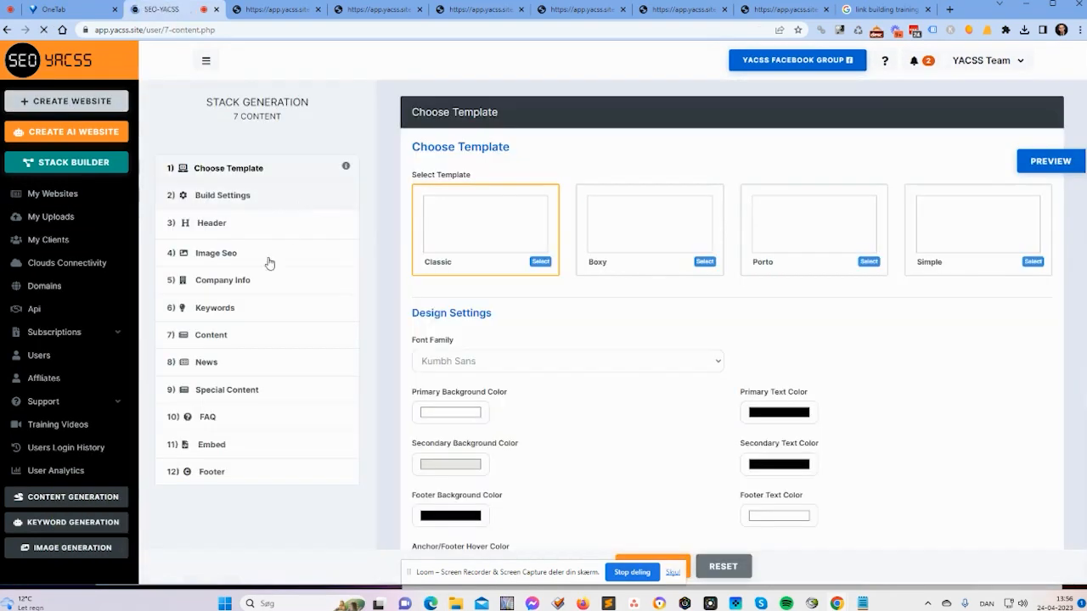
{"action": "left_click", "coordinate": [265, 202]}
{"action": "left_click", "coordinate": [552, 293]}
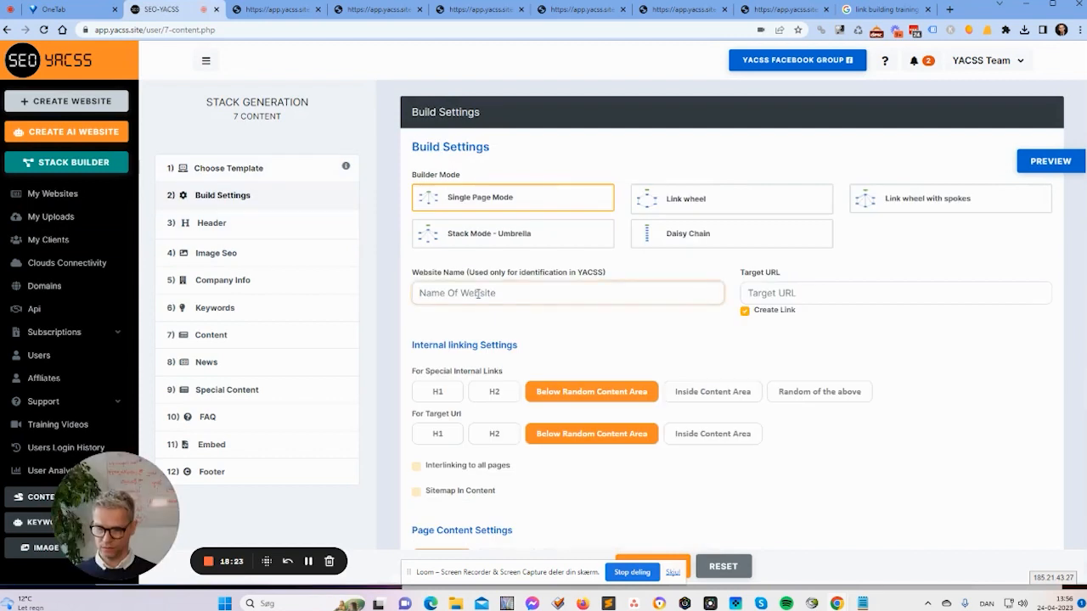
{"action": "type", "text": "test"}
{"action": "left_click", "coordinate": [815, 287]}
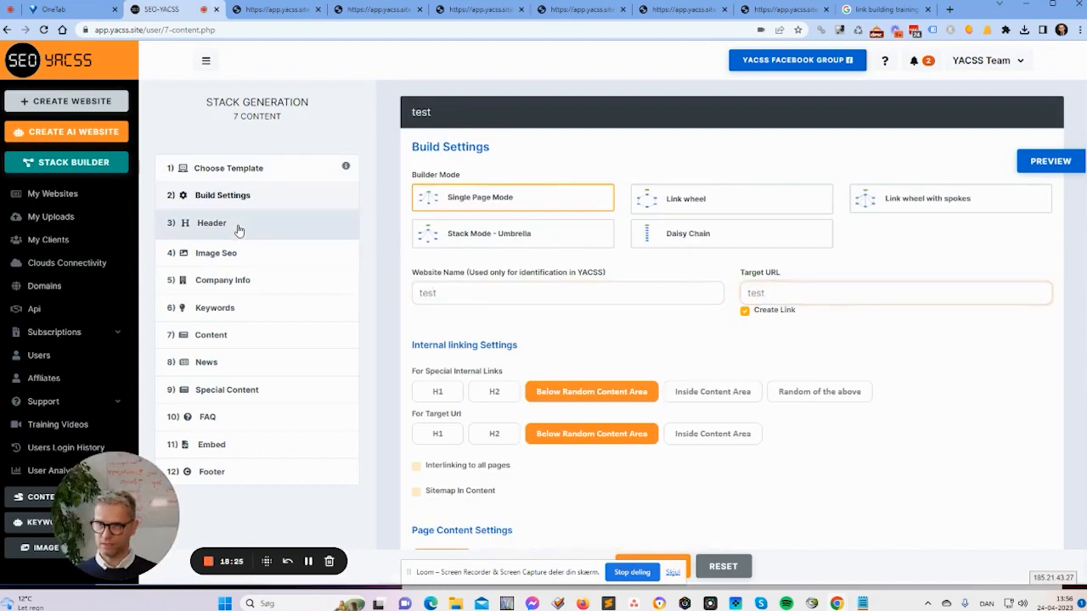
Enter "test" as the meta title and meta description in the website's header settings.
{"action": "left_click", "coordinate": [214, 224]}
{"action": "left_click", "coordinate": [488, 484]}
{"action": "type", "text": "test"}
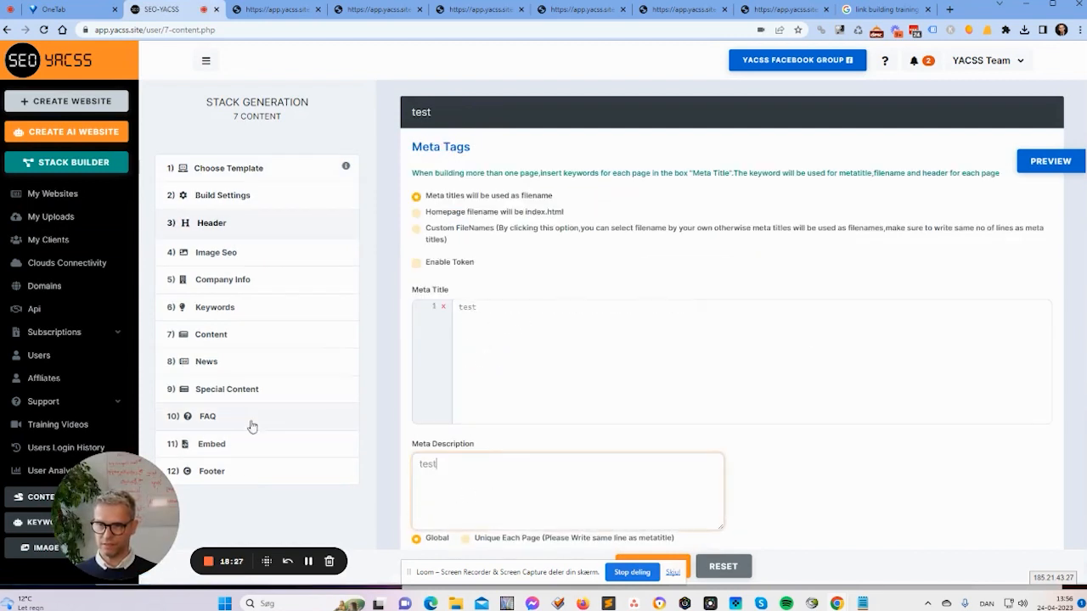
Fill in the first news item with "test" as its headline, short description and long description.
{"action": "left_click", "coordinate": [259, 360]}
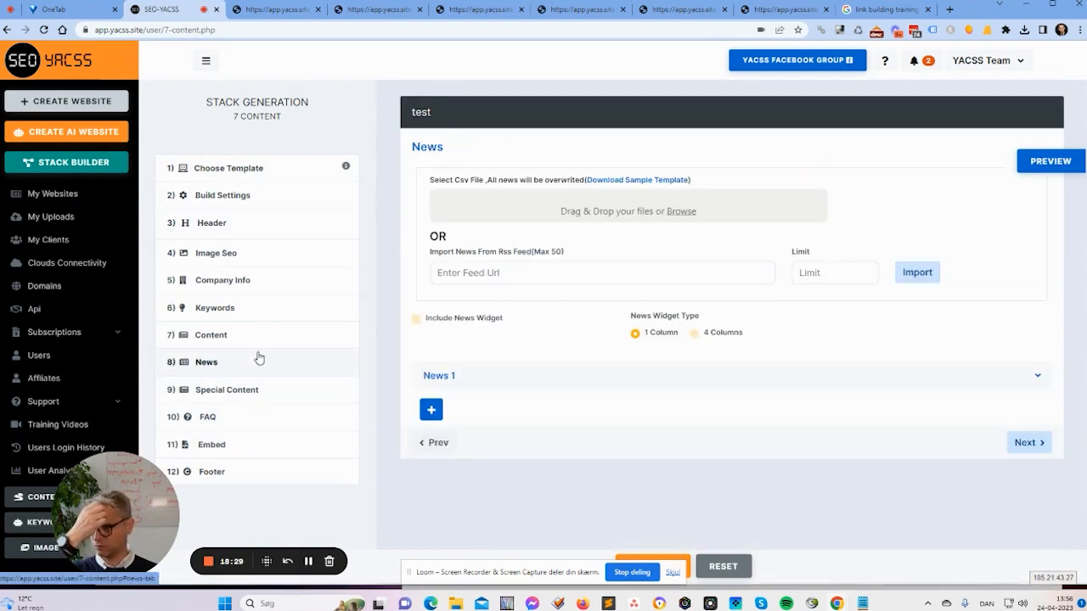
{"action": "left_click", "coordinate": [478, 382]}
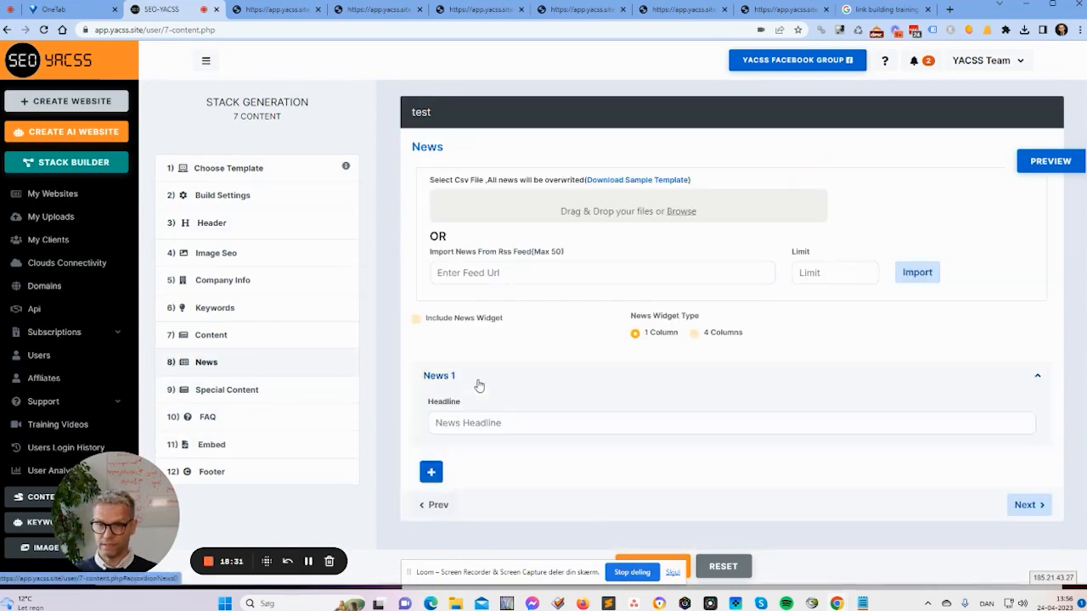
{"action": "left_click", "coordinate": [503, 424]}
{"action": "type", "text": "test"}
{"action": "left_click", "coordinate": [483, 485]}
{"action": "type", "text": "test"}
{"action": "scroll", "coordinate": [637, 412], "scroll_direction": "down", "scroll_amount": 4}
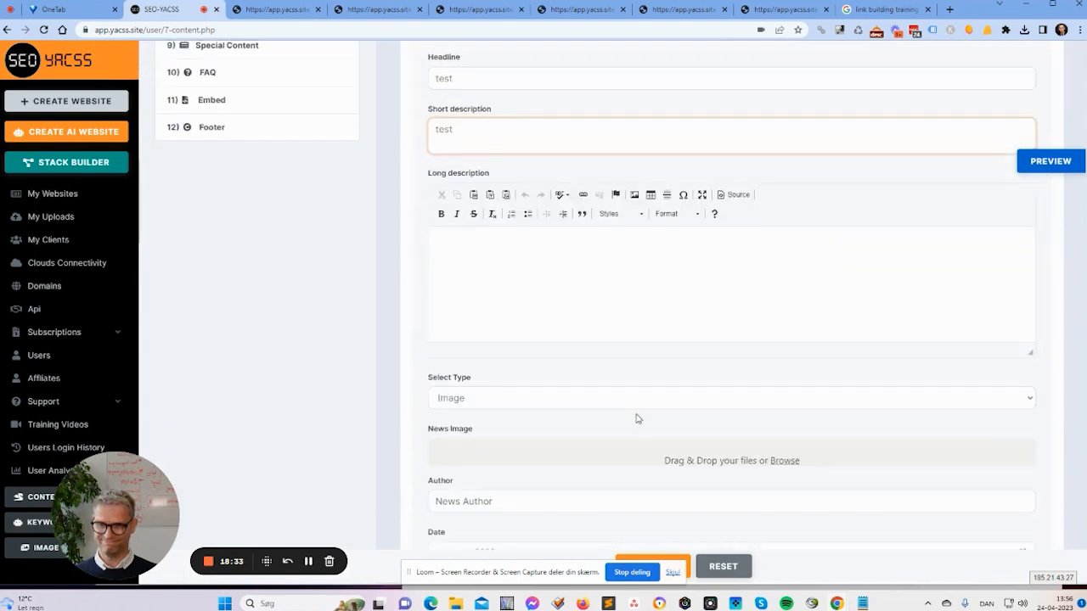
{"action": "left_click", "coordinate": [561, 301]}
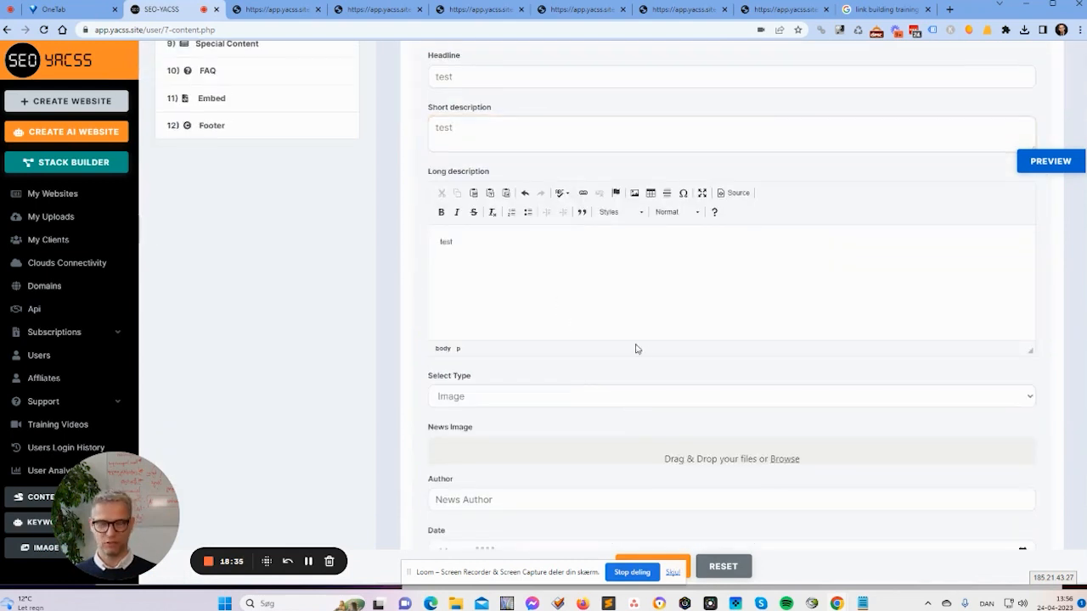
Enlarge the Header field of the first news item, leaving it empty, and generate the website.
{"action": "scroll", "coordinate": [641, 351], "scroll_direction": "down", "scroll_amount": 3}
{"action": "left_click", "coordinate": [503, 413]}
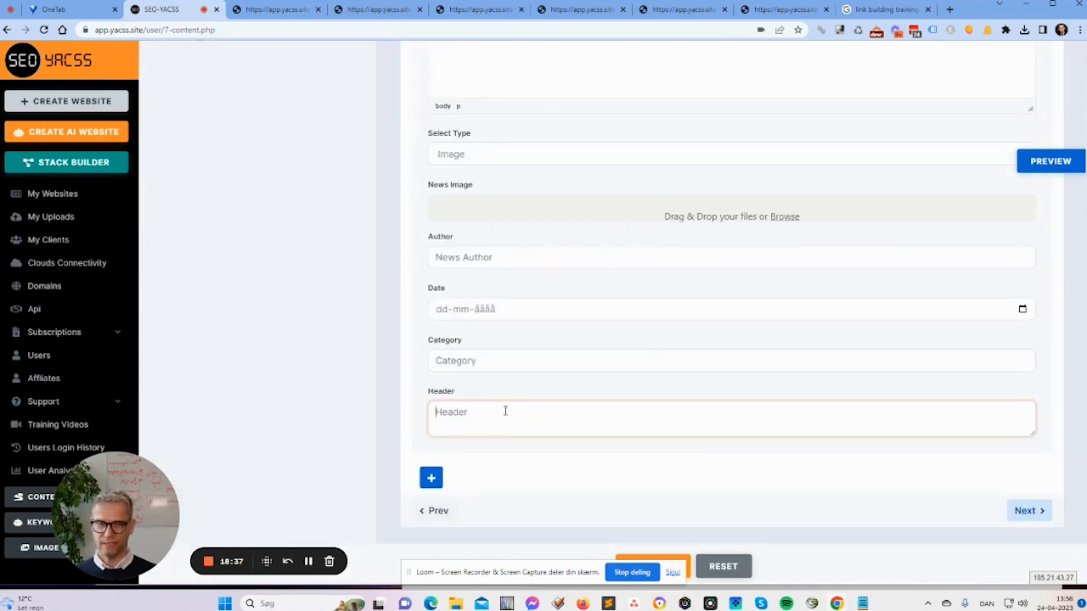
{"action": "left_click_drag", "start_coordinate": [1034, 435], "coordinate": [1033, 492]}
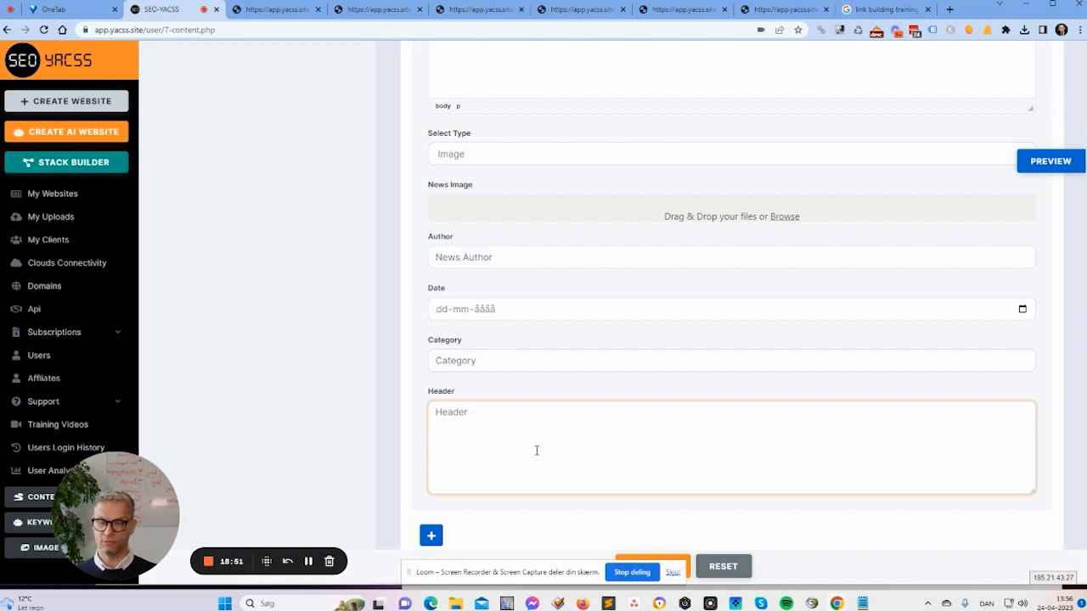
{"action": "scroll", "coordinate": [800, 439], "scroll_direction": "down", "scroll_amount": 1}
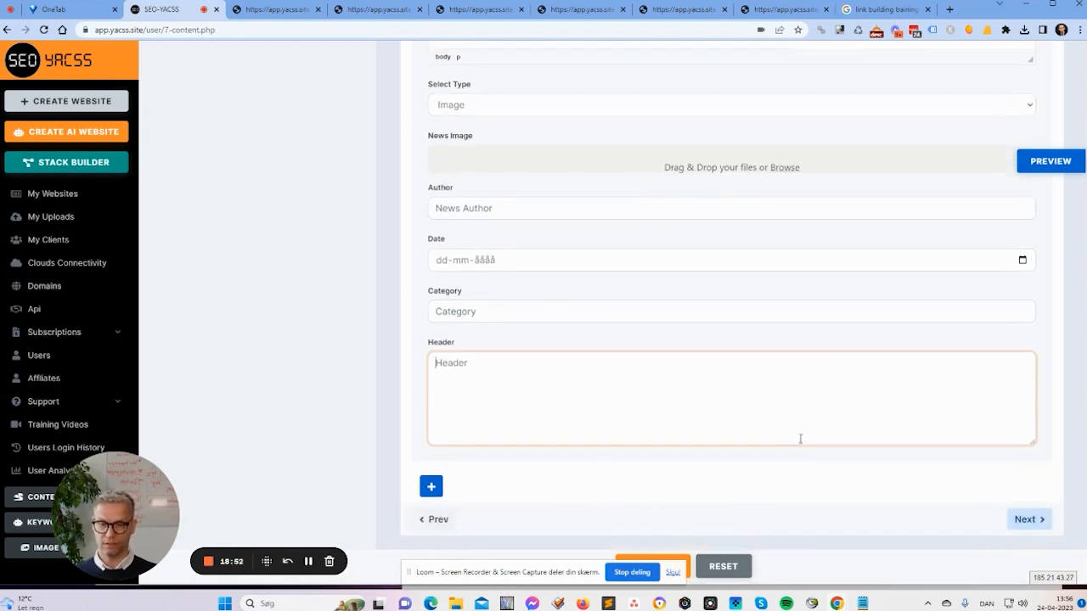
{"action": "left_click", "coordinate": [689, 562]}
{"action": "left_click", "coordinate": [543, 342]}
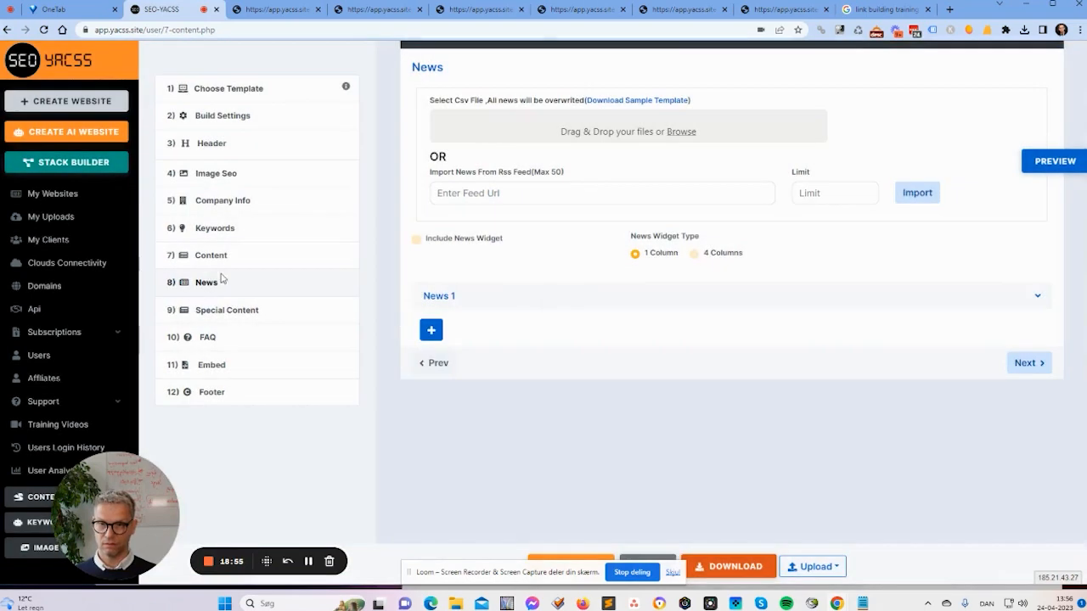
Open the newly generated "test" website for editing and upload from the website list, and show its FAQ section.
{"action": "left_click", "coordinate": [76, 197]}
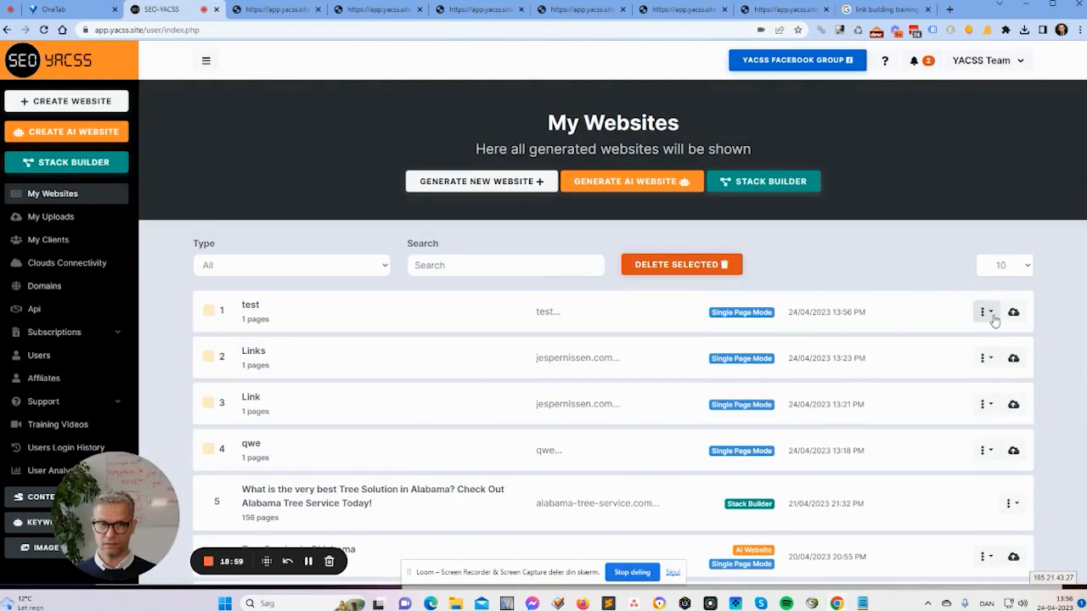
{"action": "left_click", "coordinate": [984, 311]}
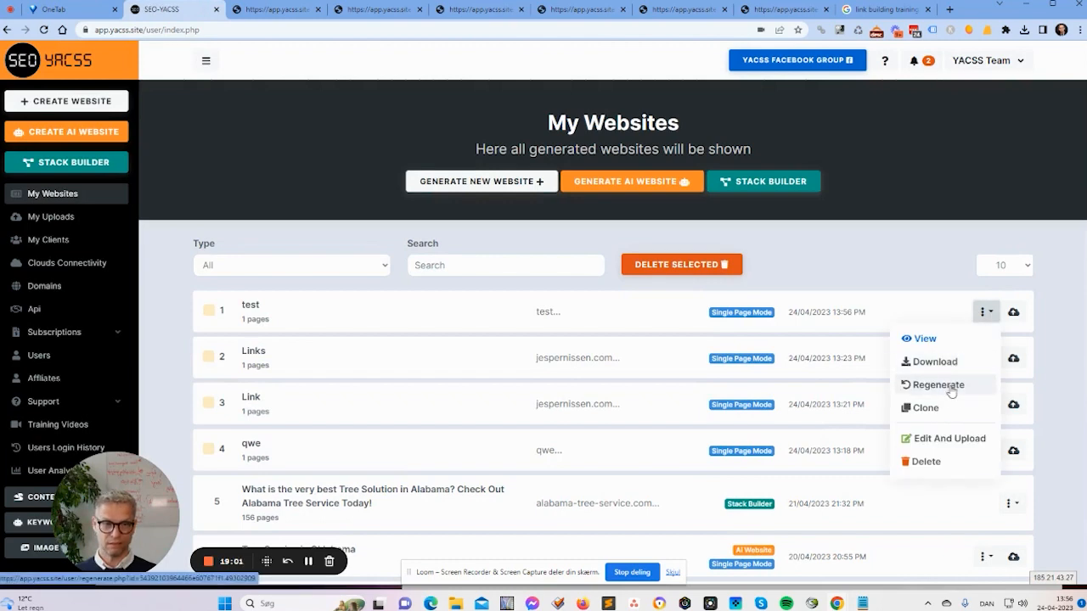
{"action": "left_click", "coordinate": [945, 443]}
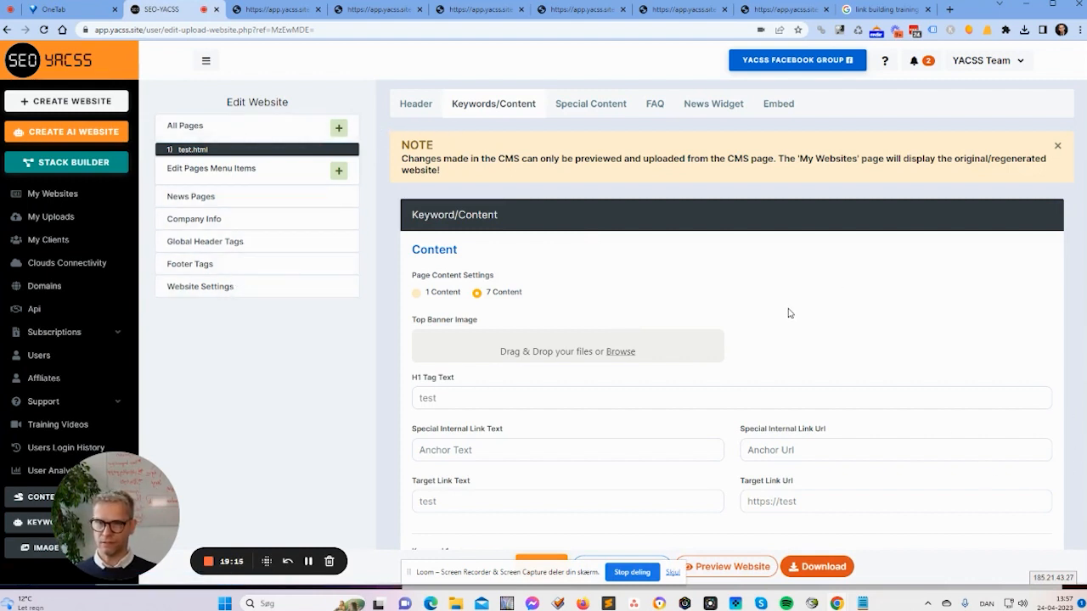
{"action": "left_click", "coordinate": [652, 103]}
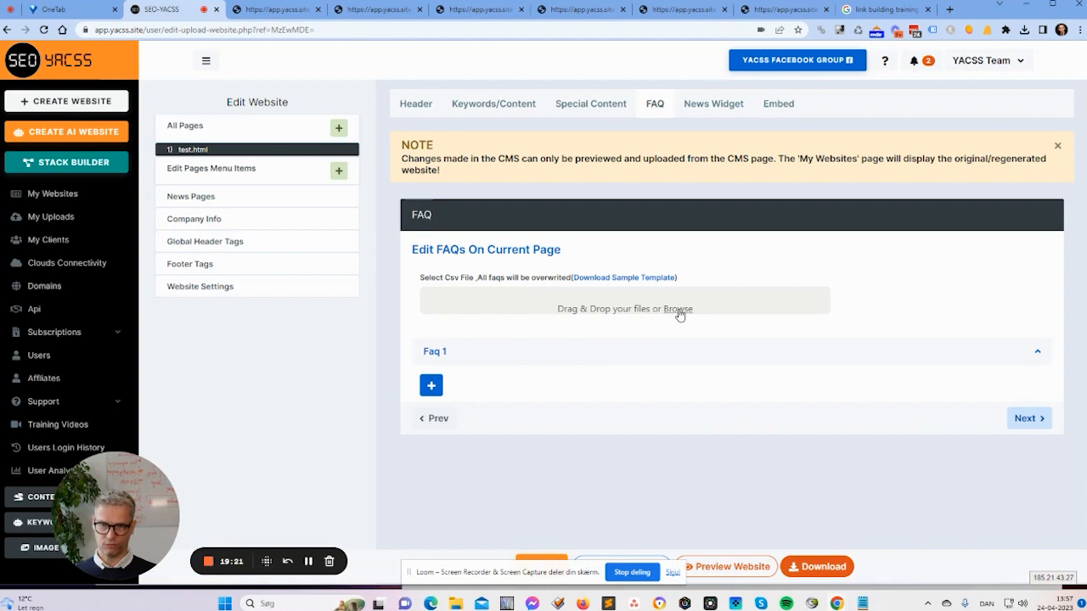
Add a second FAQ to the test.html page with "ewrwer" as its question.
{"action": "left_click", "coordinate": [431, 386]}
{"action": "left_click", "coordinate": [485, 463]}
{"action": "type", "text": "ewrwer"}
{"action": "scroll", "coordinate": [643, 442], "scroll_direction": "down", "scroll_amount": 2}
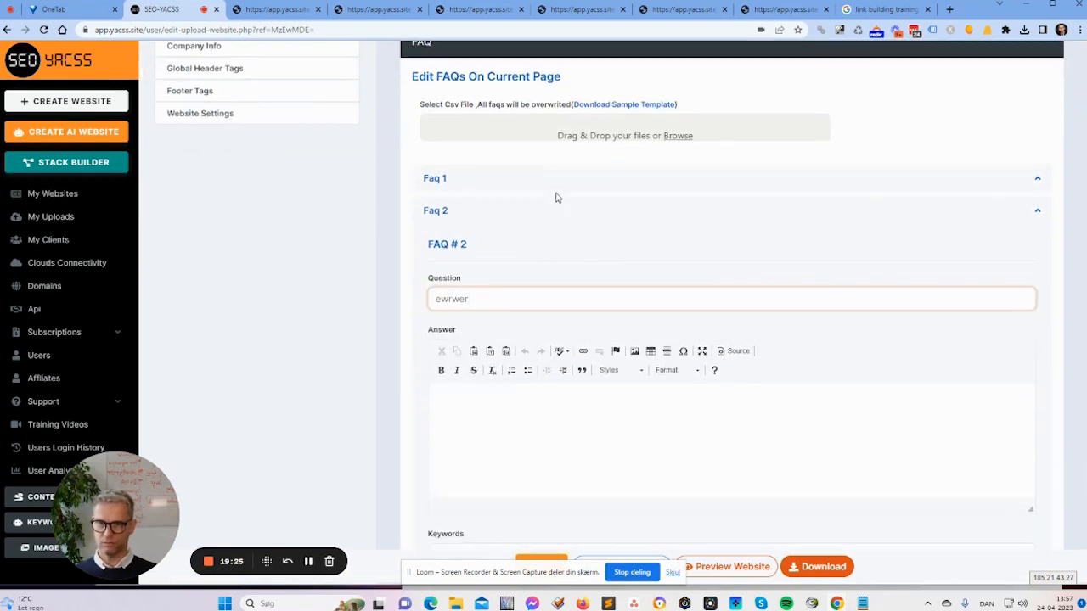
Expand the first FAQ and enter "wer" as both its question and its answer.
{"action": "left_click", "coordinate": [446, 180]}
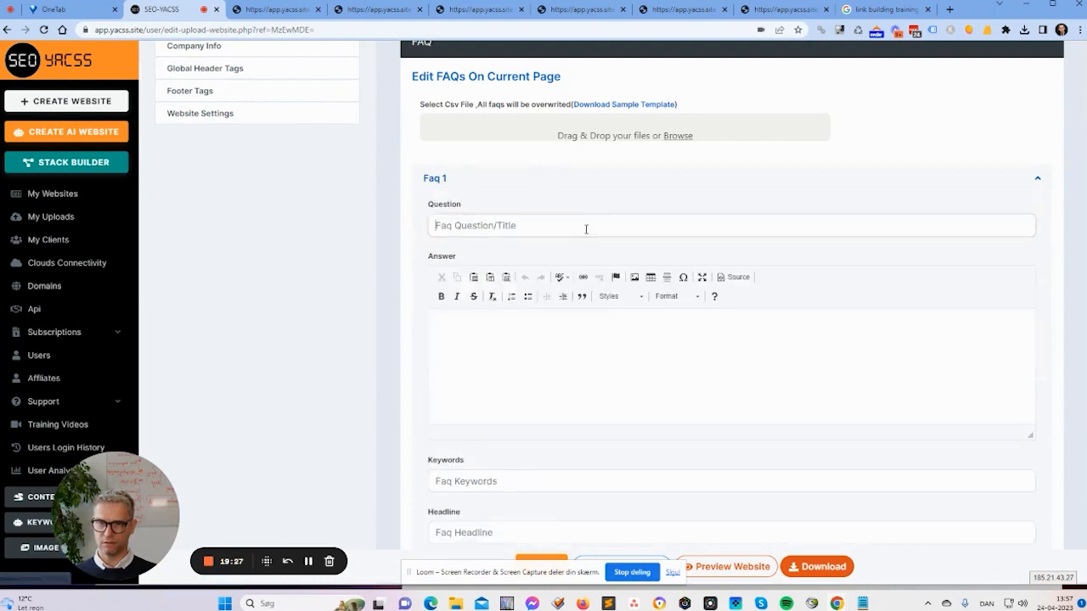
{"action": "left_click", "coordinate": [585, 225]}
{"action": "type", "text": "wer"}
{"action": "left_click", "coordinate": [568, 340]}
{"action": "type", "text": "wer"}
{"action": "scroll", "coordinate": [587, 259], "scroll_direction": "down", "scroll_amount": 1}
{"action": "scroll", "coordinate": [587, 258], "scroll_direction": "up", "scroll_amount": 3}
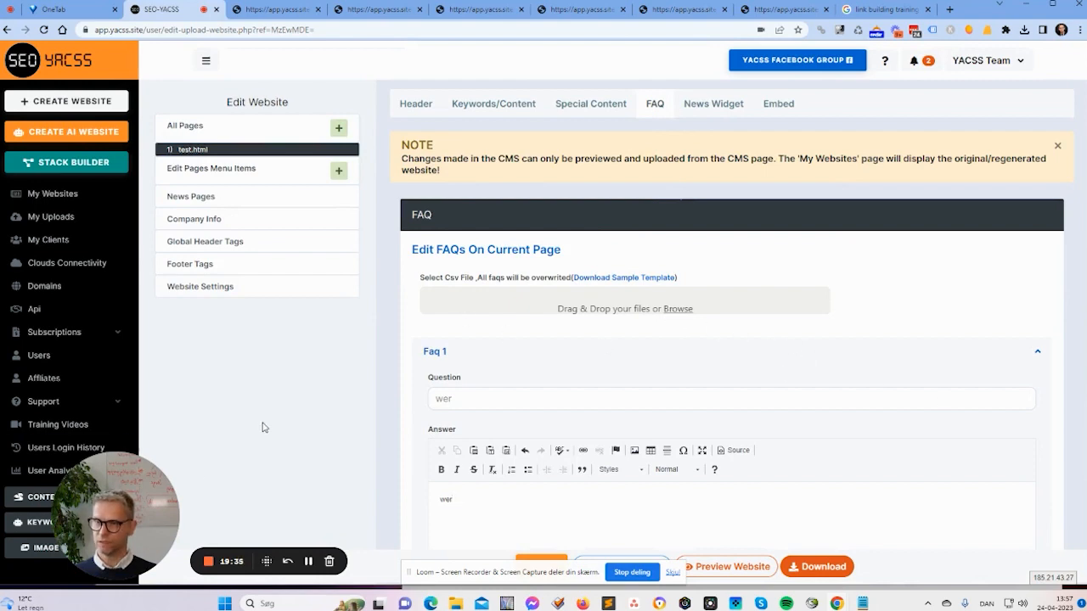
Switch to Notepad to review the feature list notes, moving the window for readability, and return to the FAQ editor in the browser.
{"action": "key", "text": "alt+Tab"}
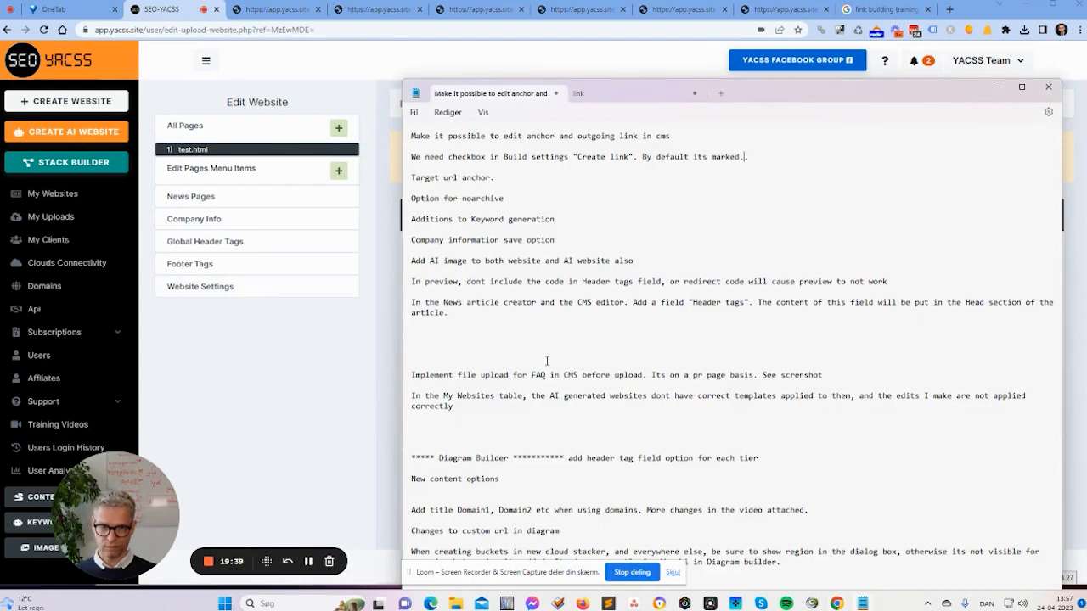
{"action": "left_click", "coordinate": [653, 90]}
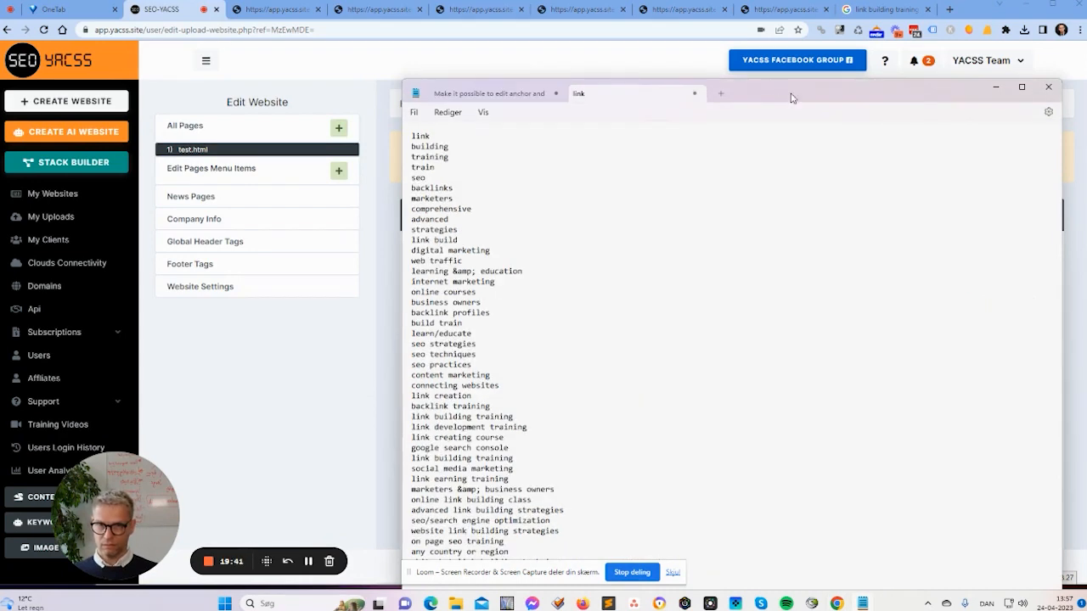
{"action": "left_click_drag", "start_coordinate": [791, 94], "coordinate": [715, 54]}
{"action": "left_click", "coordinate": [436, 53]}
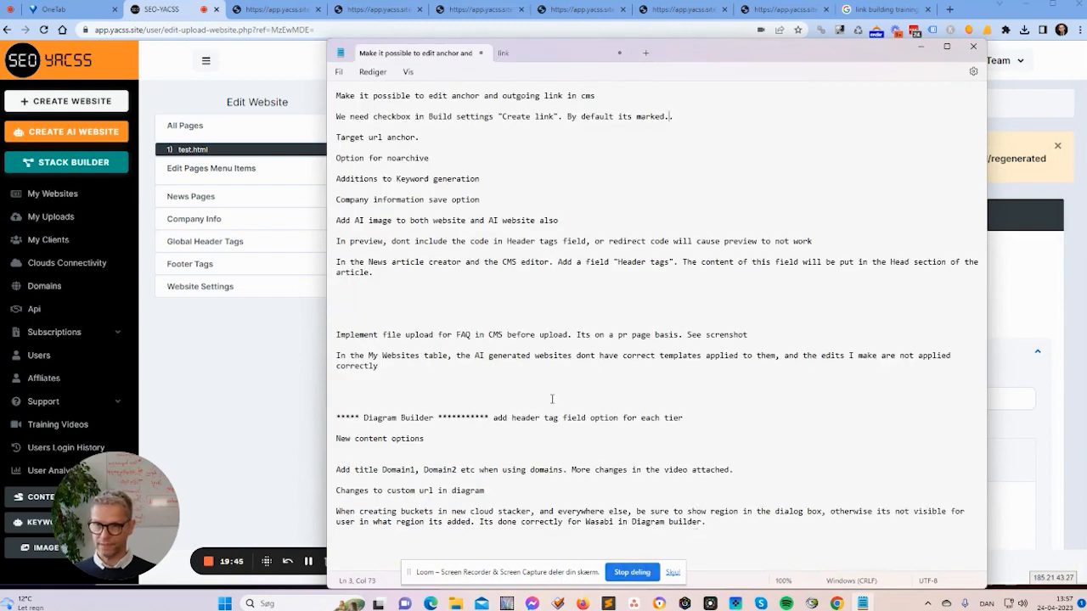
{"action": "left_click_drag", "start_coordinate": [803, 49], "coordinate": [840, 124]}
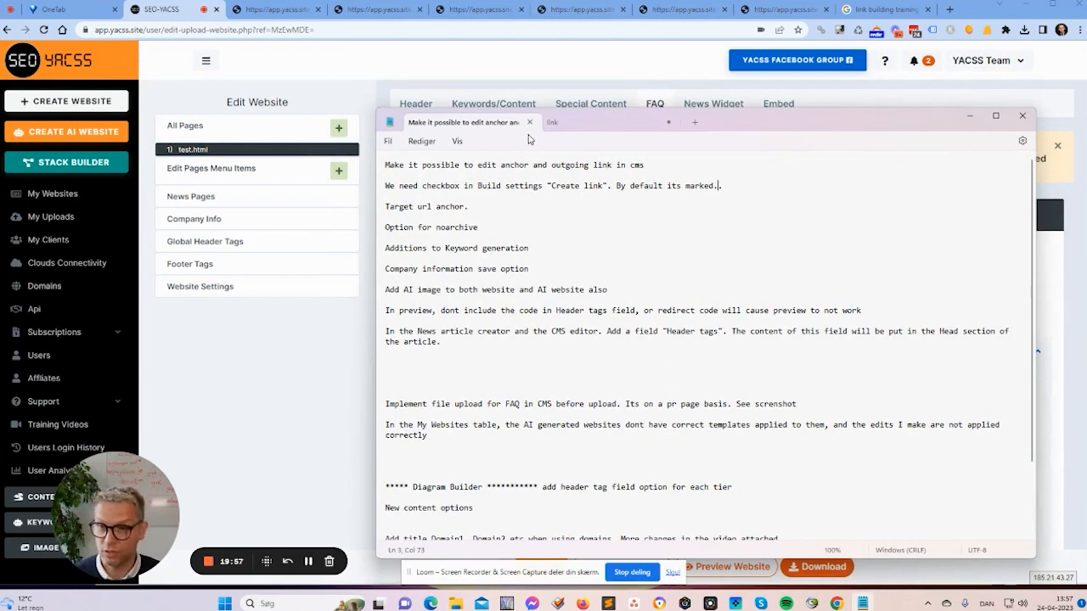
{"action": "left_click", "coordinate": [305, 427]}
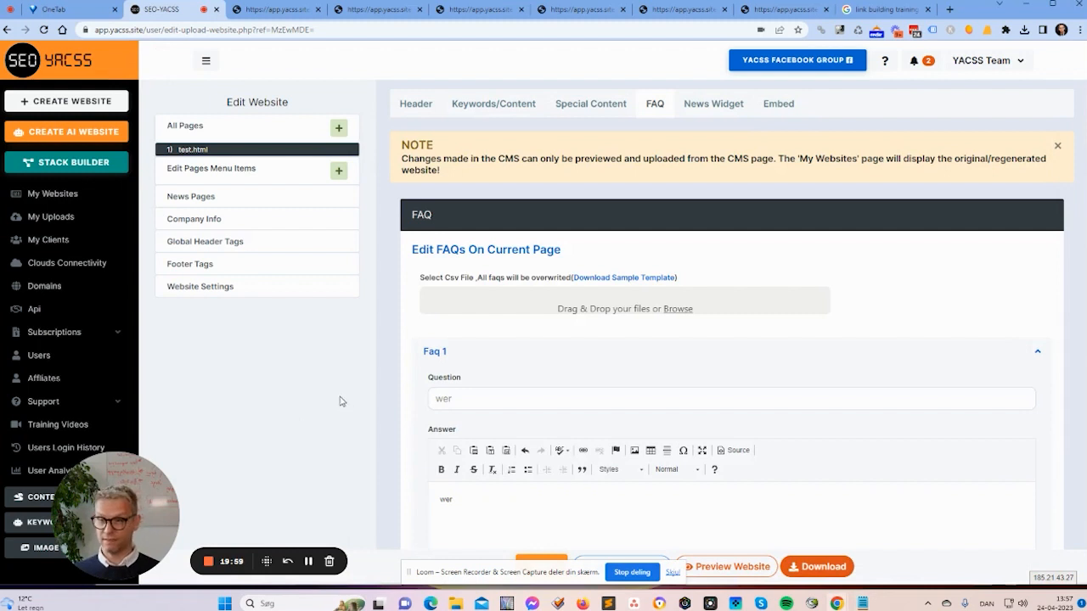